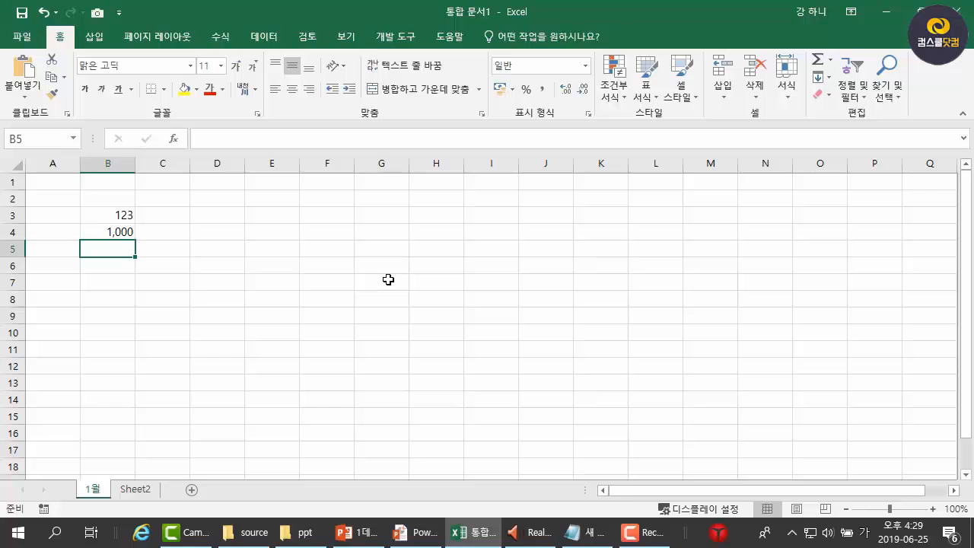
Step: Enter the currency value ₩3,000 in cell B5
text(₩)
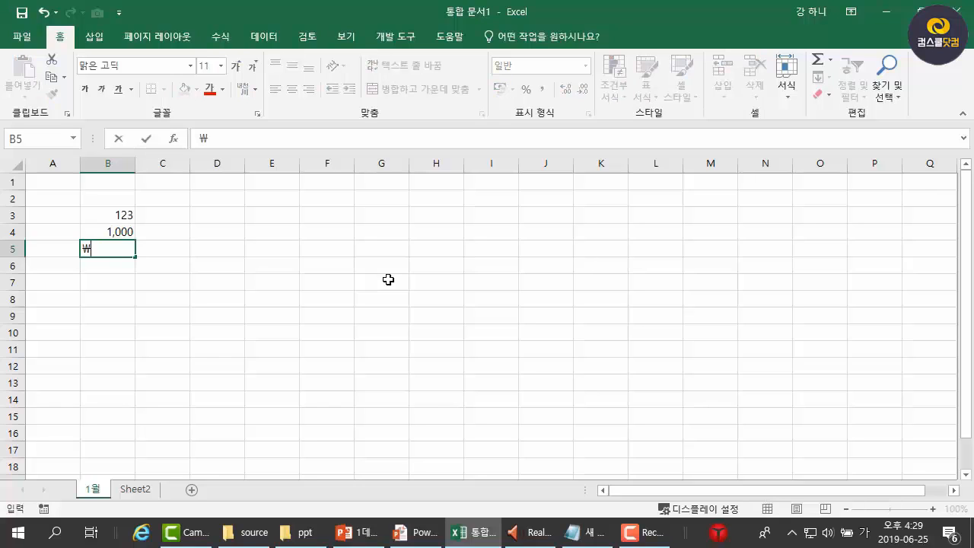
text(3,000)
key(Return)
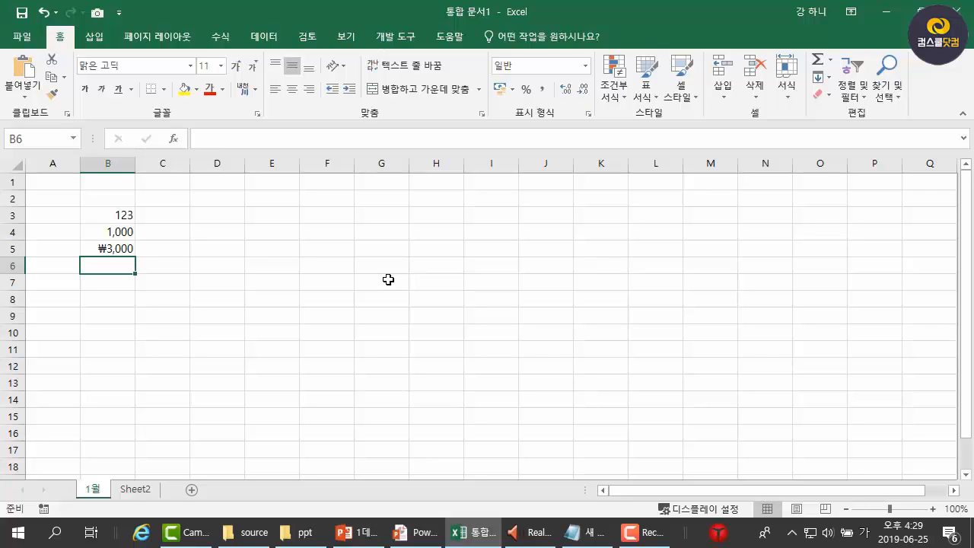
Step: Enter the text A in cell B6 and A13 in cell B7
key(Hangul)
text(A)
key(Return)
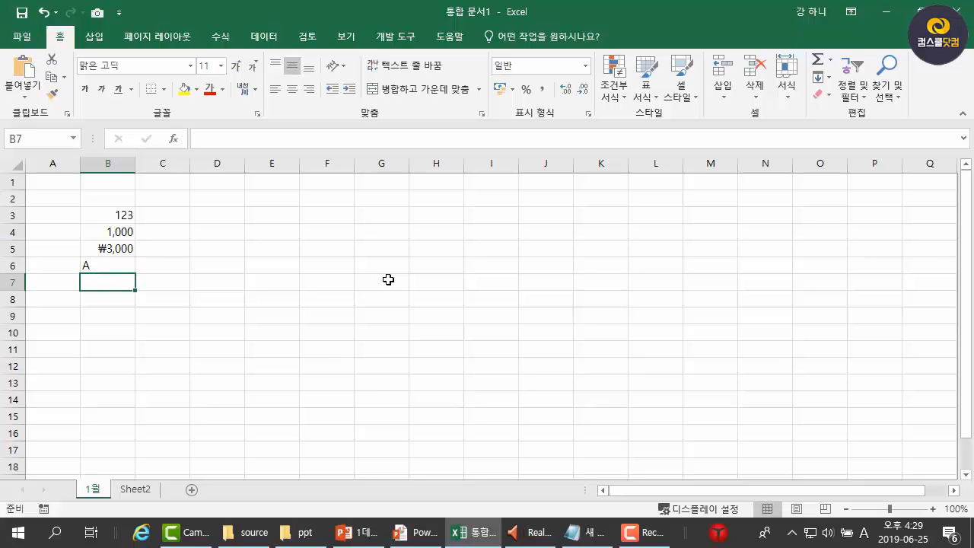
text(A13)
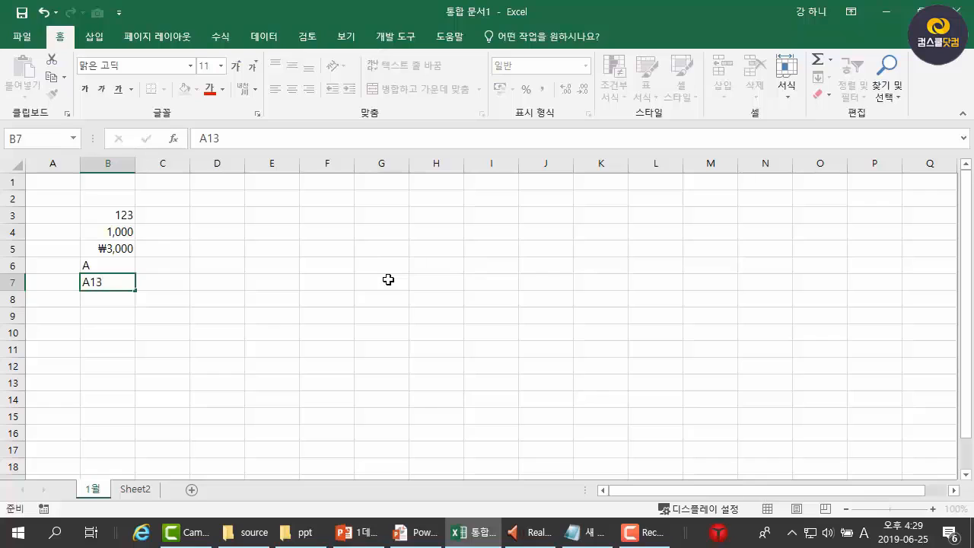
key(Return)
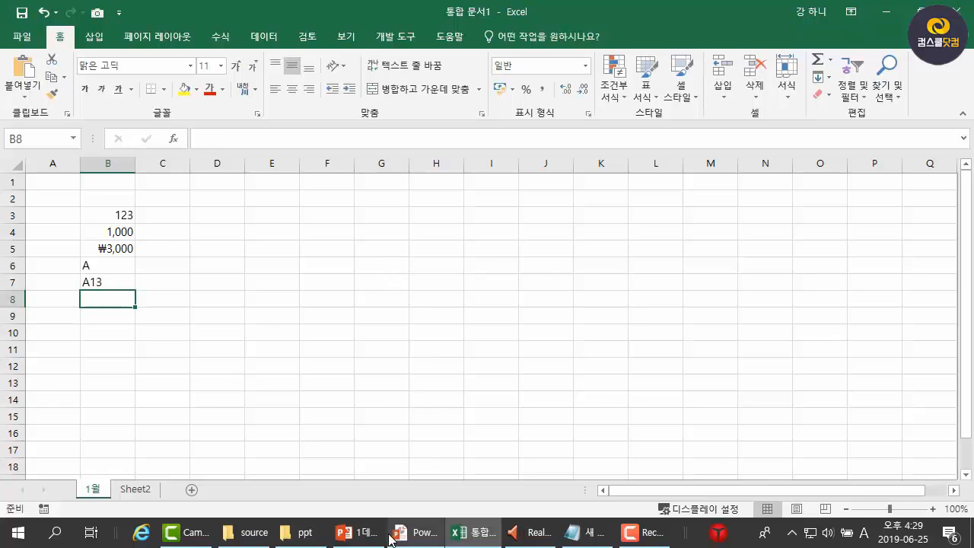
key(ctrl+shift+d)
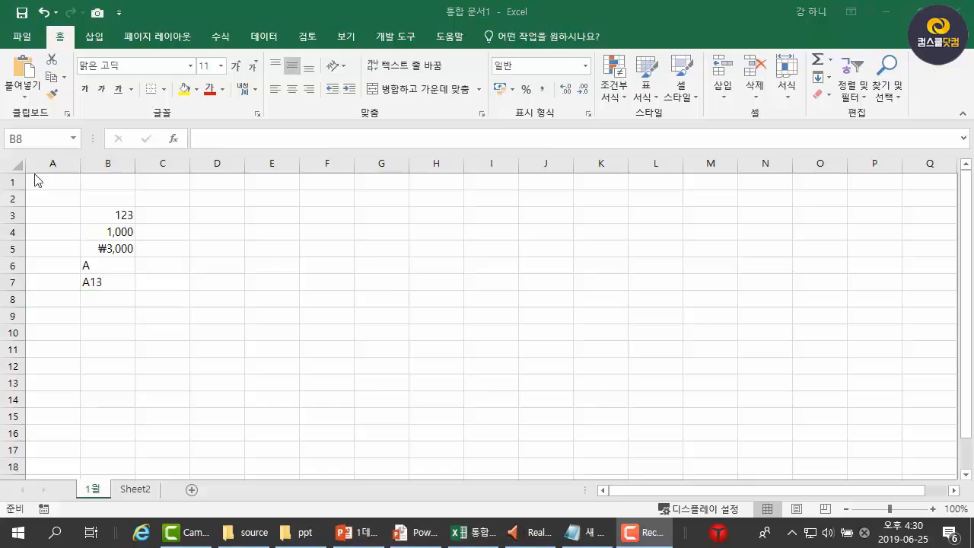
drag(119, 171, 109, 297)
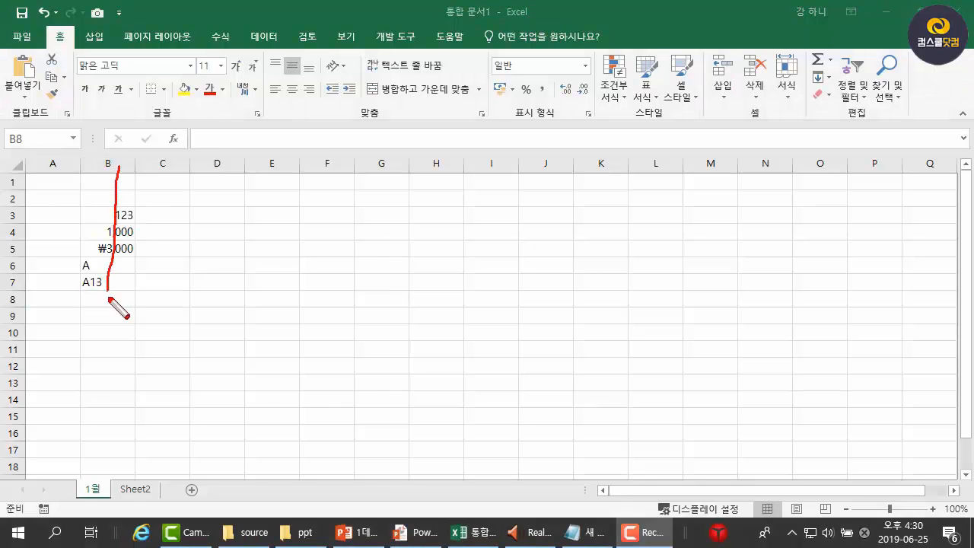
mouse_move(70, 182)
mouse_down()
mouse_move(115, 206)
mouse_move(137, 195)
mouse_up()
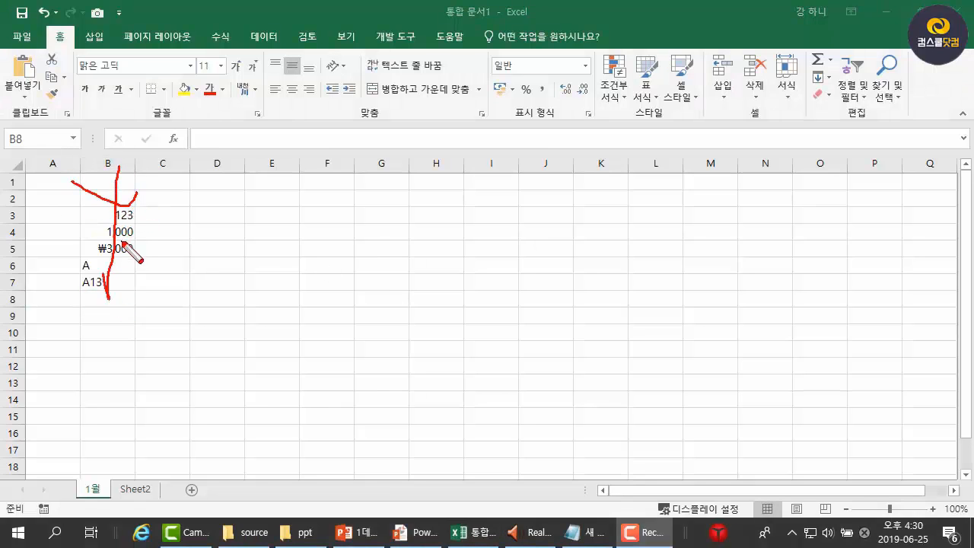
key(ctrl+shift+d)
click(112, 295)
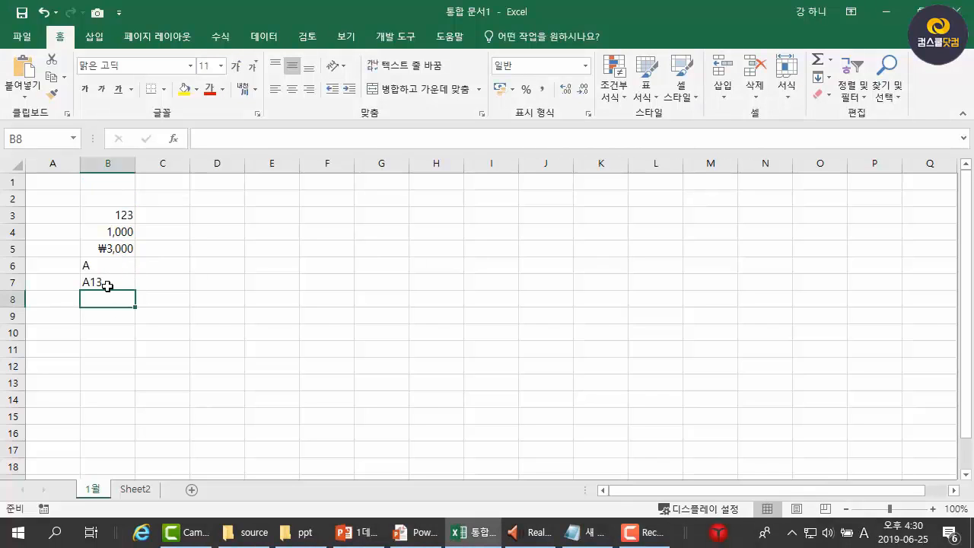
text(30000000000000)
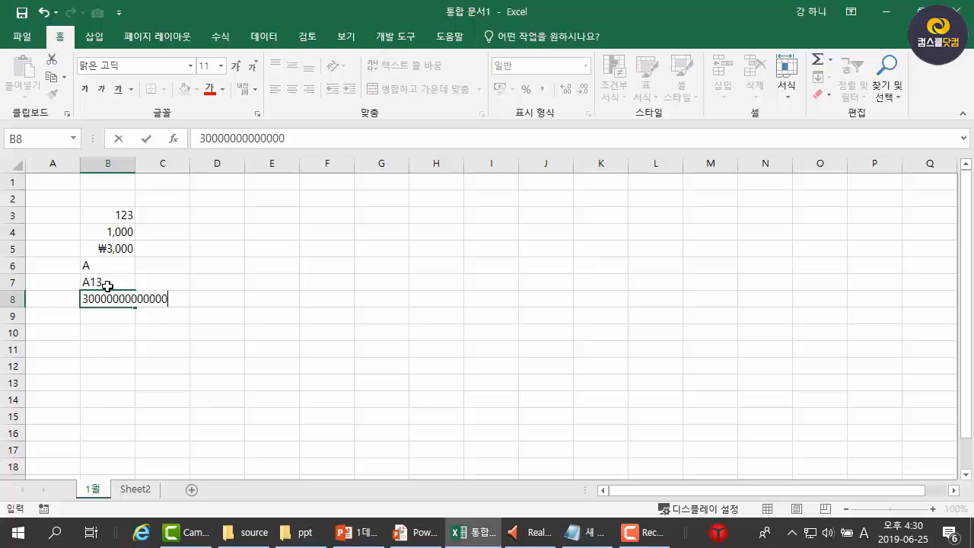
key(Return)
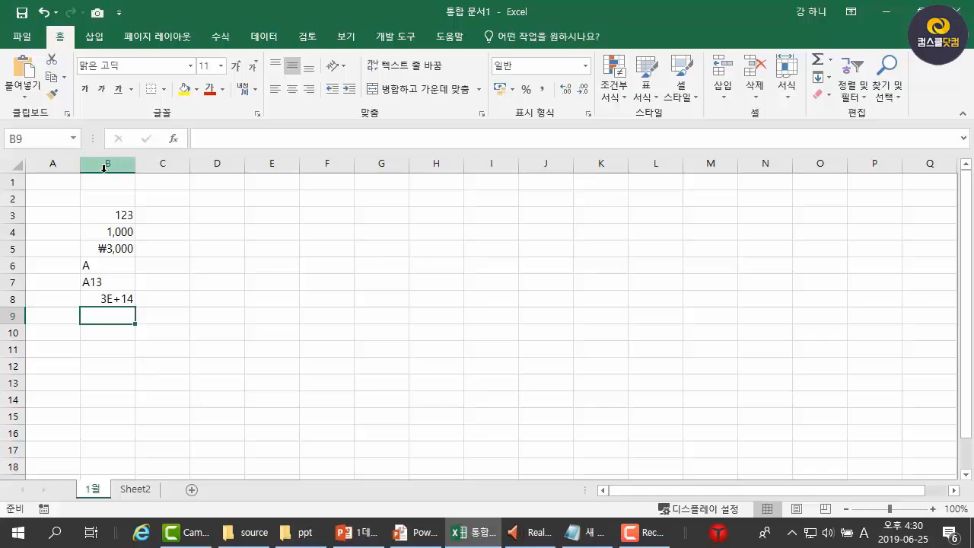
mouse_move(85, 169)
mouse_down()
mouse_move(105, 181)
mouse_move(126, 169)
mouse_up()
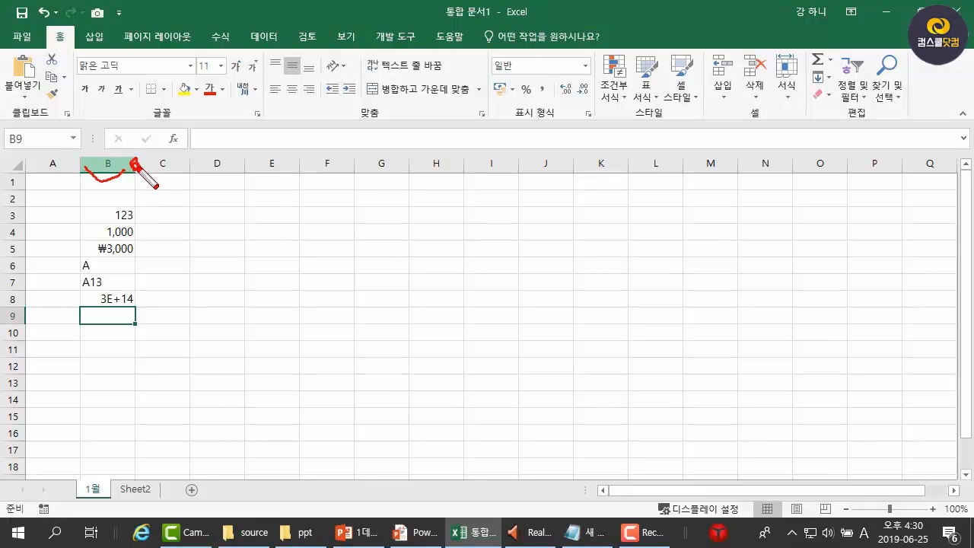
key(e)
key(Escape)
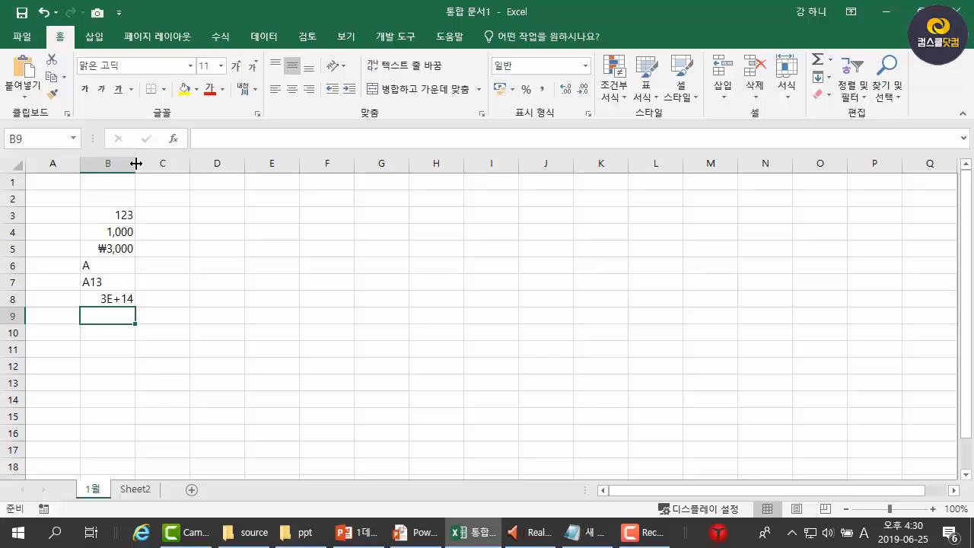
Step: Widen column B to about twice its width and apply the Number (숫자) format to cell B8
drag(136, 163, 196, 163)
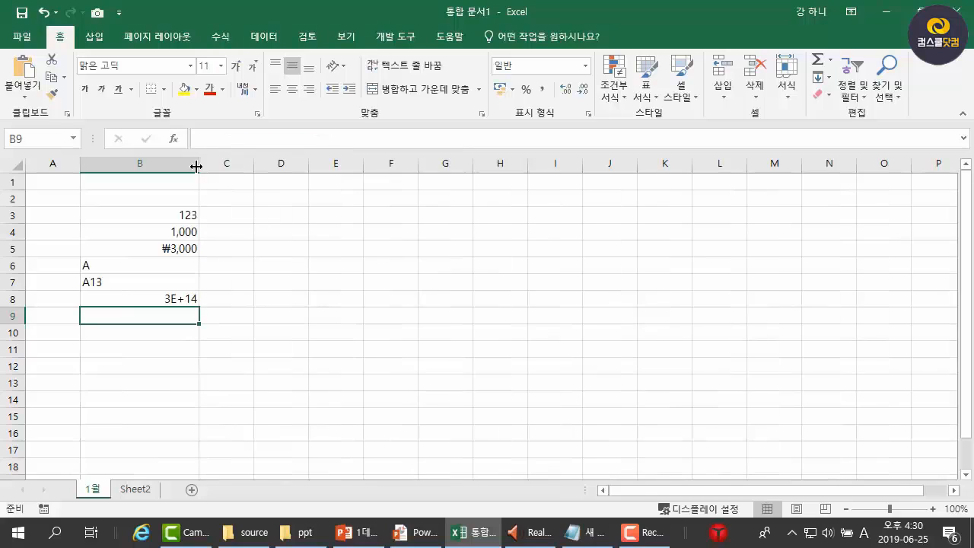
click(186, 293)
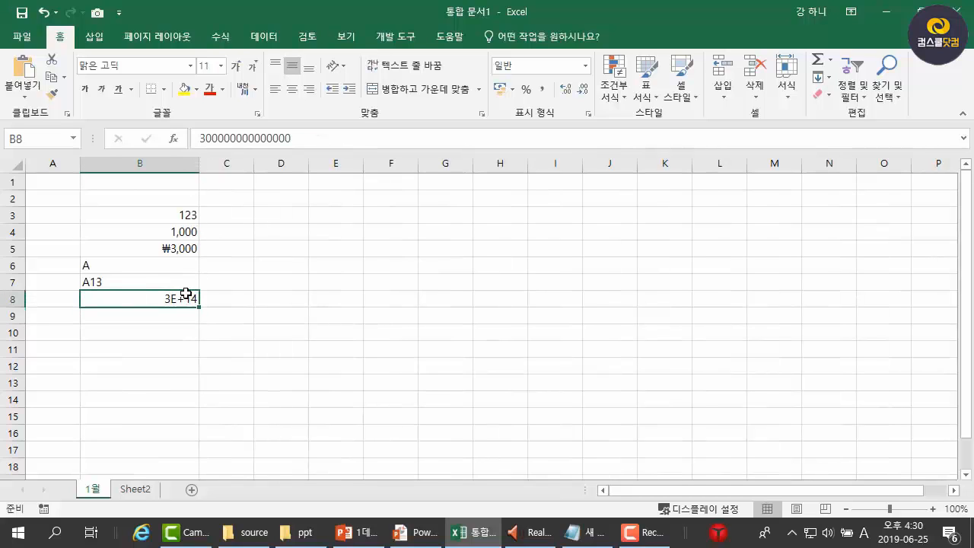
right_click(186, 293)
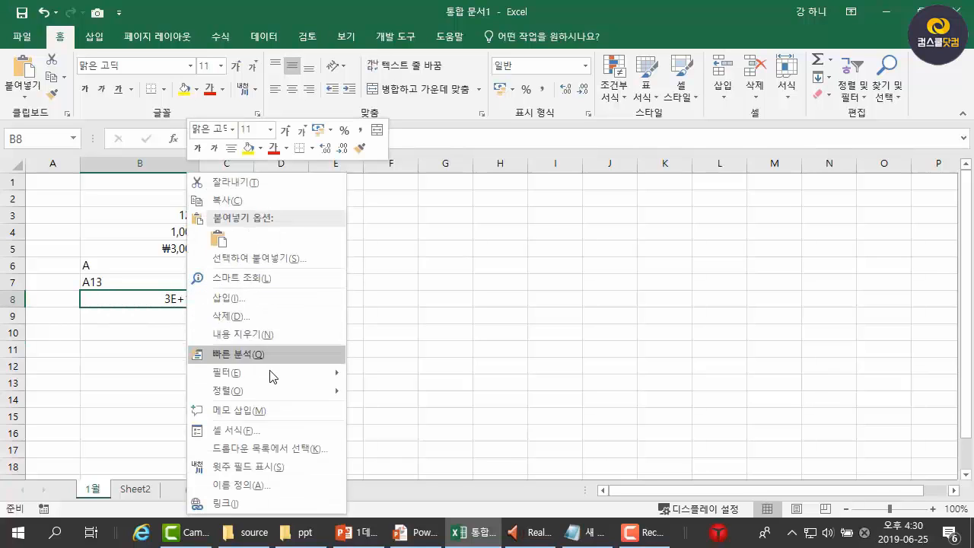
click(261, 431)
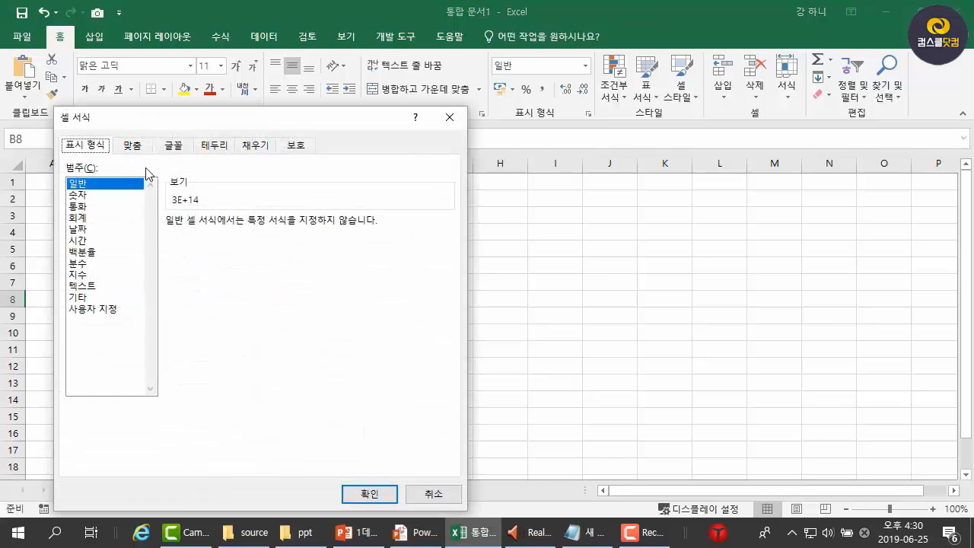
click(129, 195)
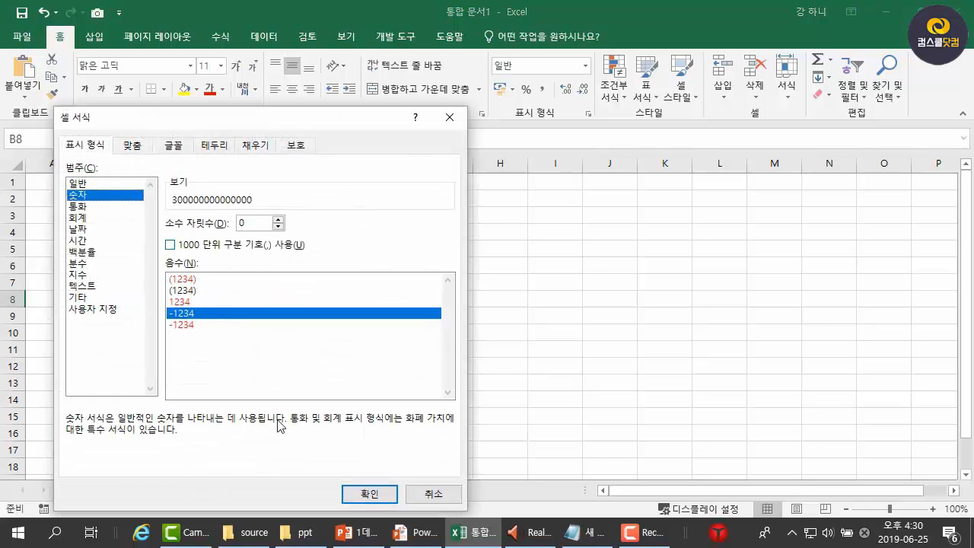
click(369, 493)
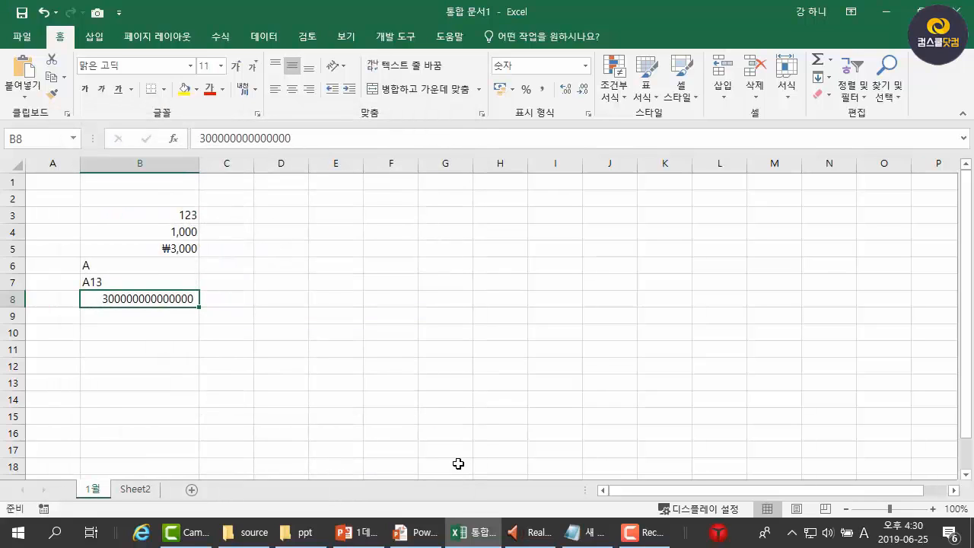
click(177, 319)
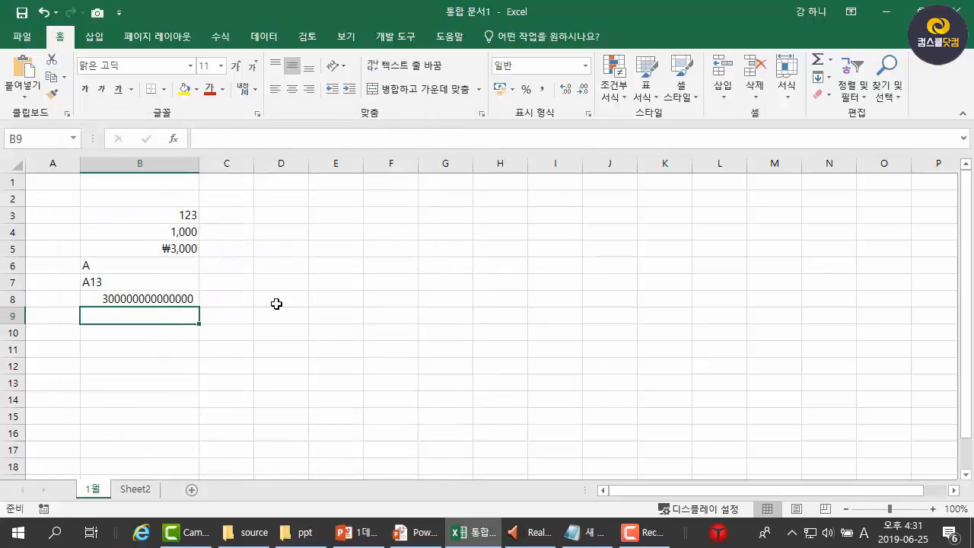
Step: Enter the long text asdasfsafsasfafasfasf in cell C5 and the number 234234 in cell D5
click(251, 249)
text(asdasf)
text(safsasfafasfasf)
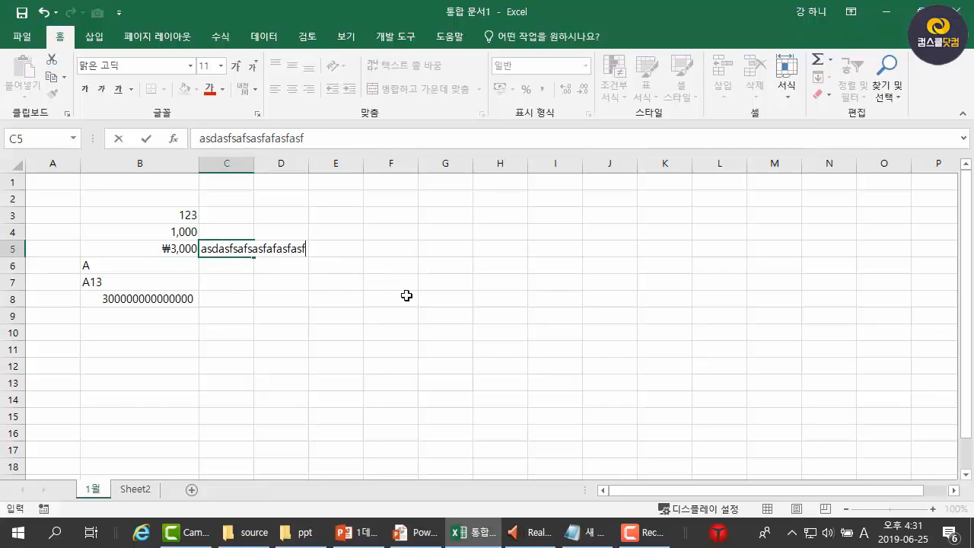
key(Return)
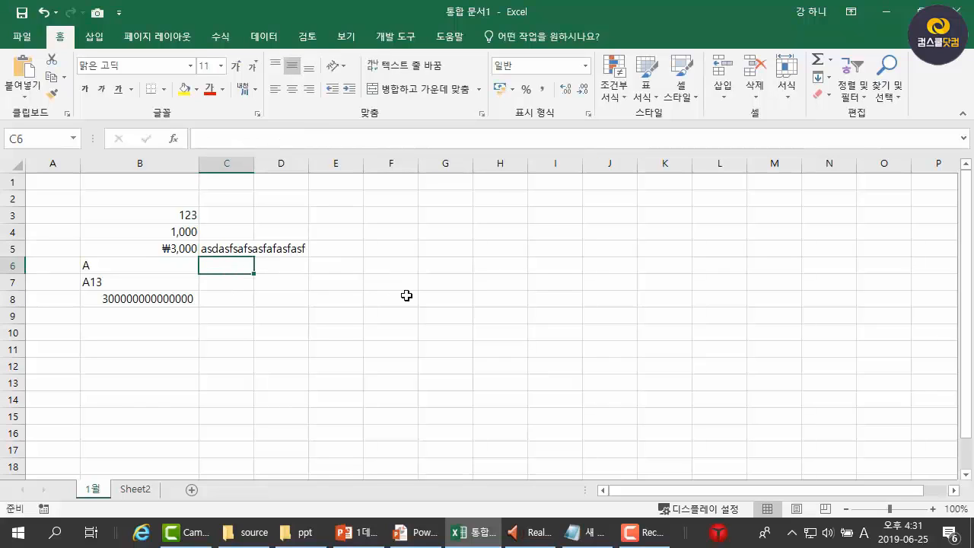
click(275, 251)
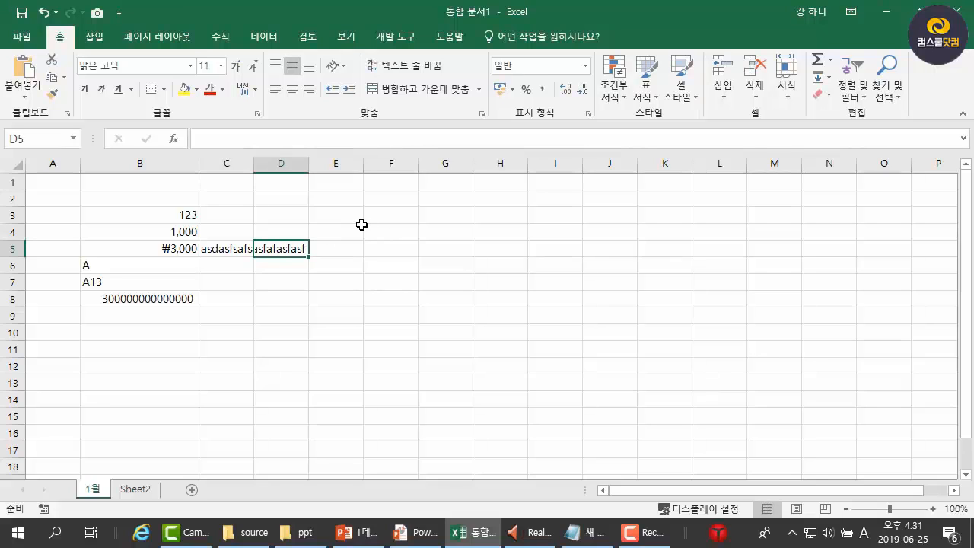
text(234234)
click(336, 298)
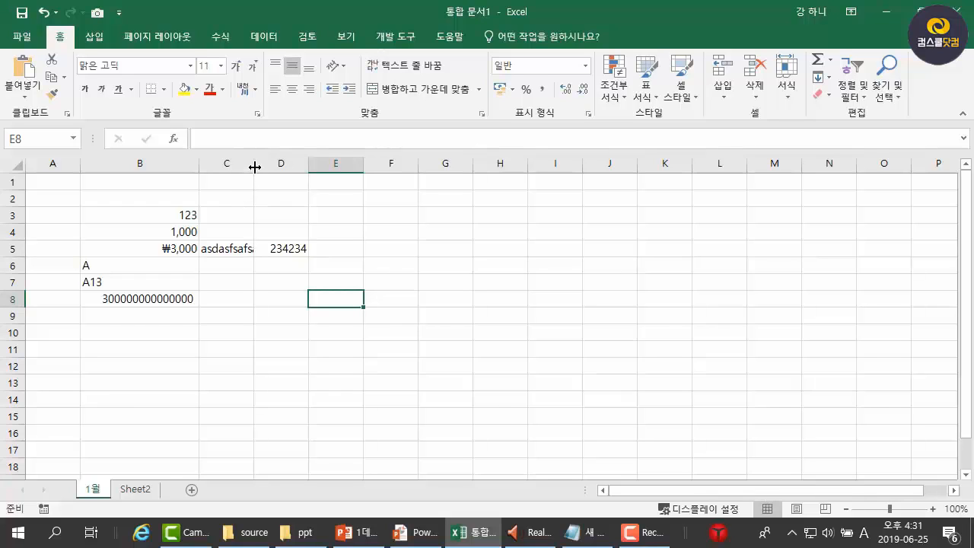
Step: Widen column C to fit the long text in cell C5
drag(255, 166, 348, 172)
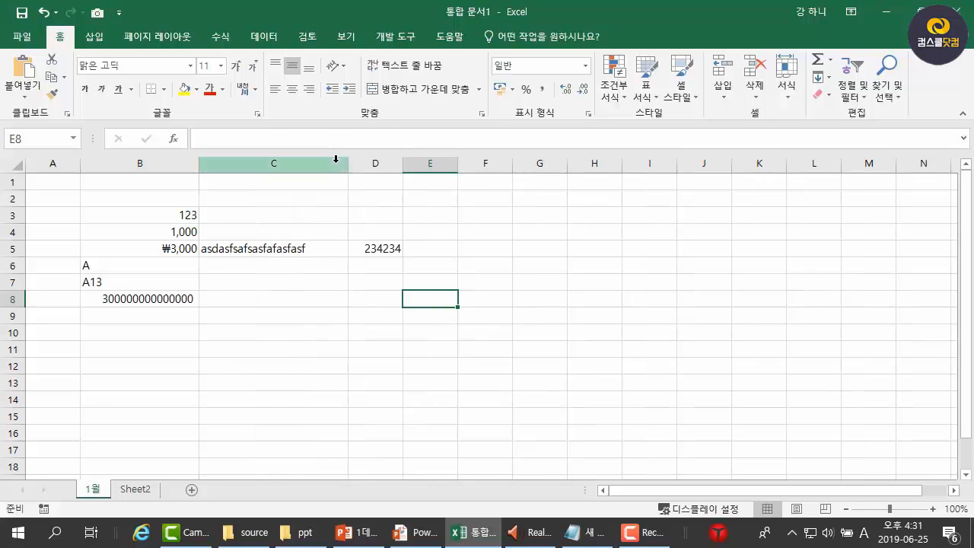
double_click(347, 162)
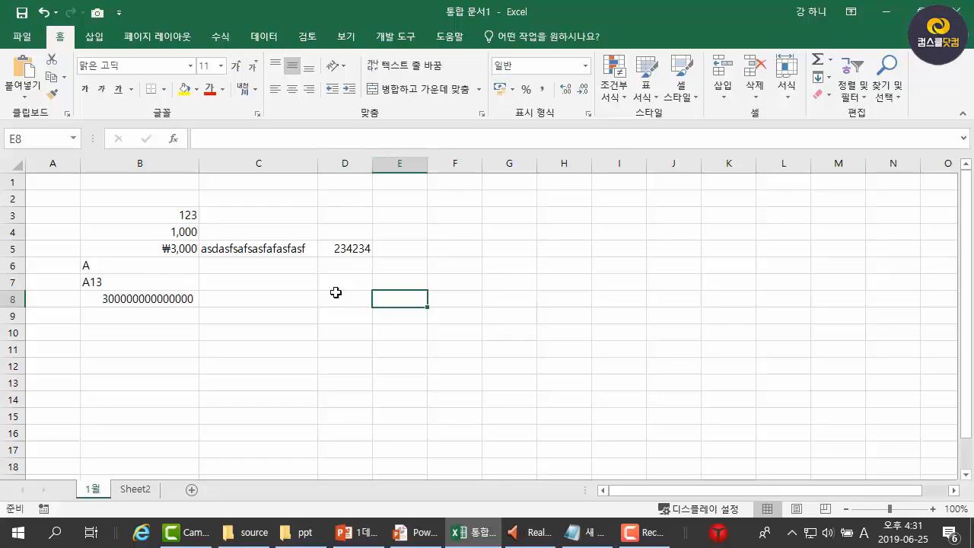
Step: Enter the text sodf in cell C7 and efff in cell C8
click(297, 282)
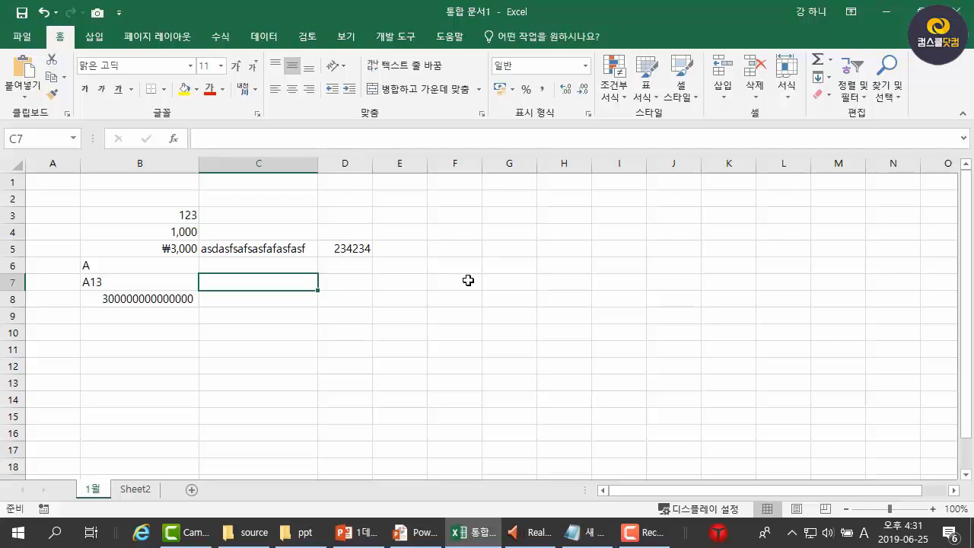
text(sodf)
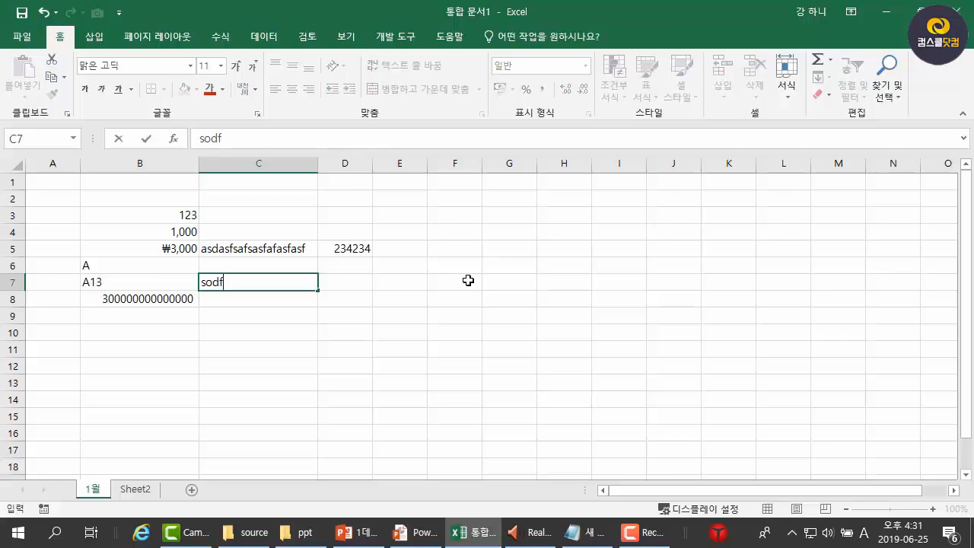
key(Return)
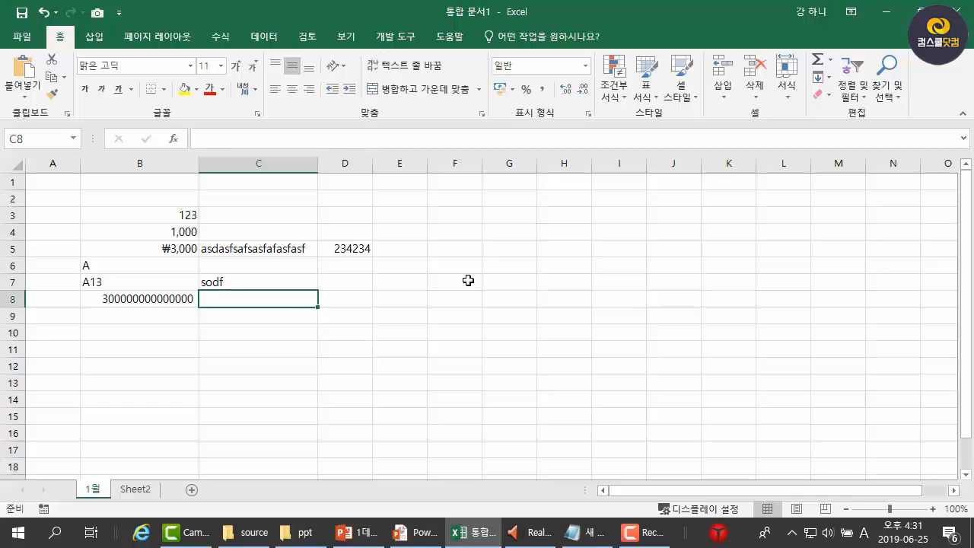
text(efff)
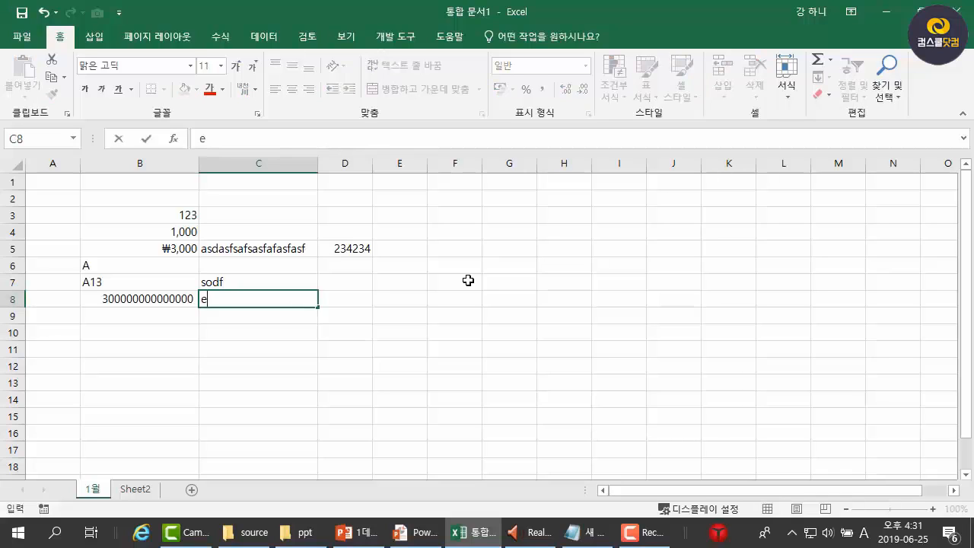
key(Return)
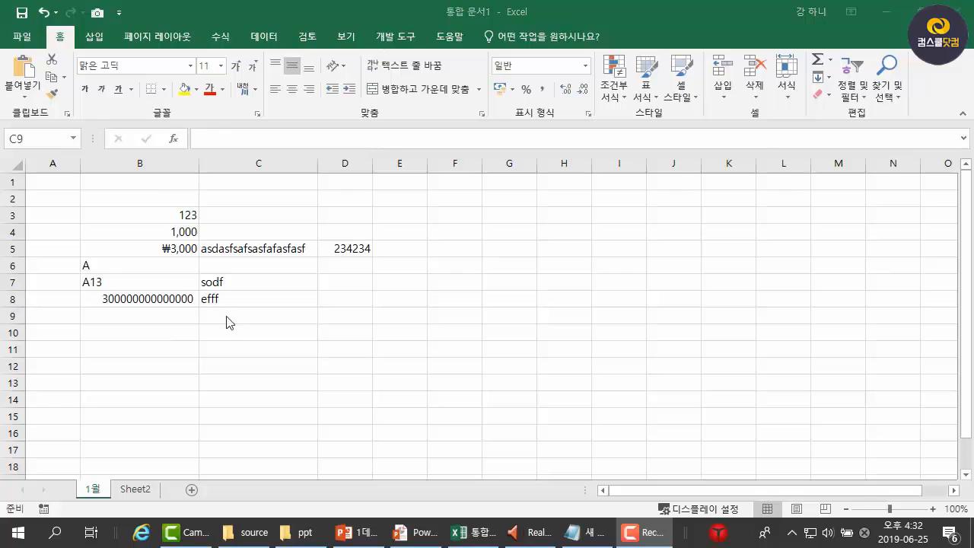
Step: Enter two lines of text in the single cell C9, with sdf on the first line and okok on the second
click(230, 316)
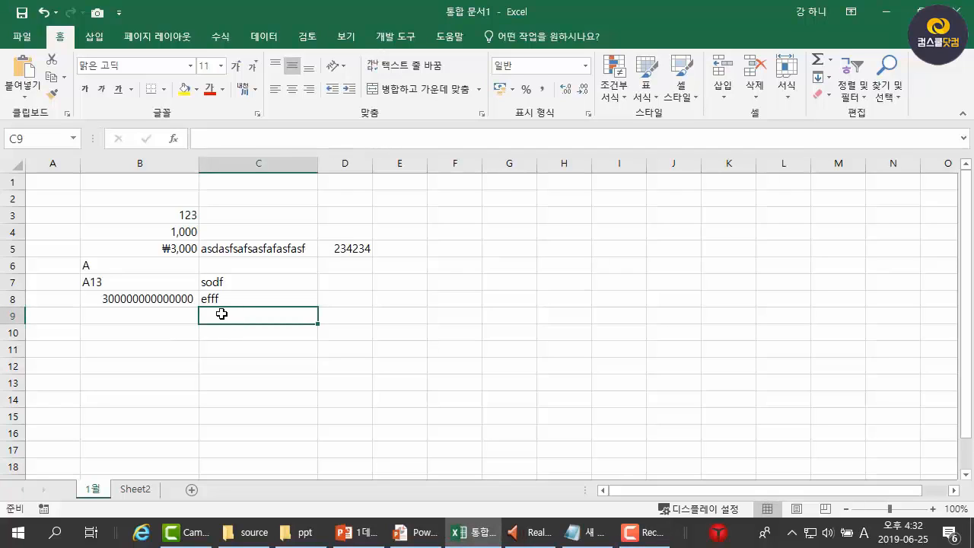
text(sdf)
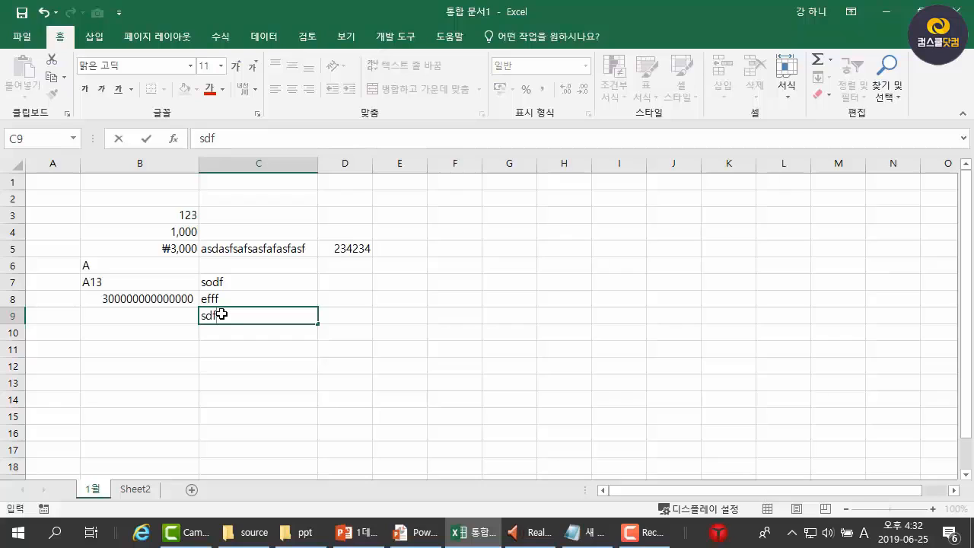
key(alt+Return)
text(okok)
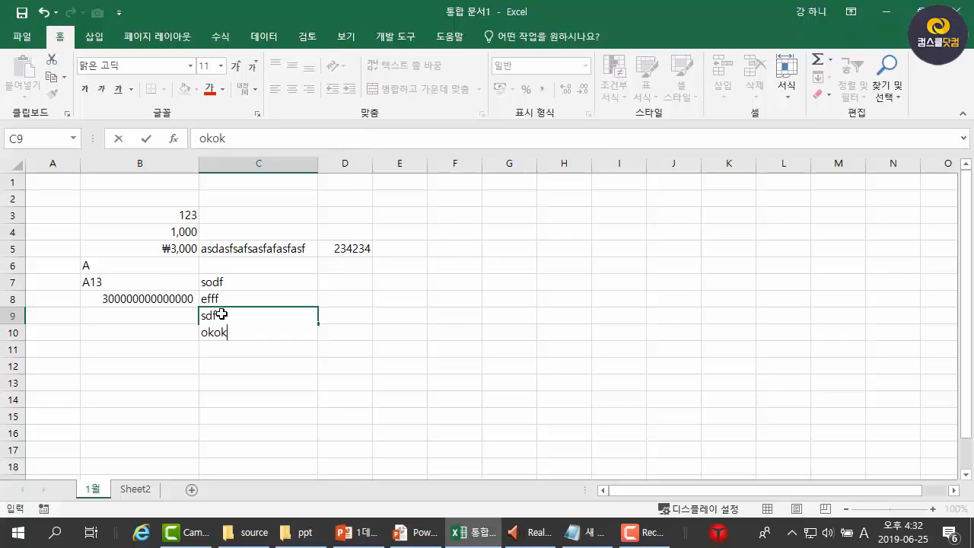
key(Return)
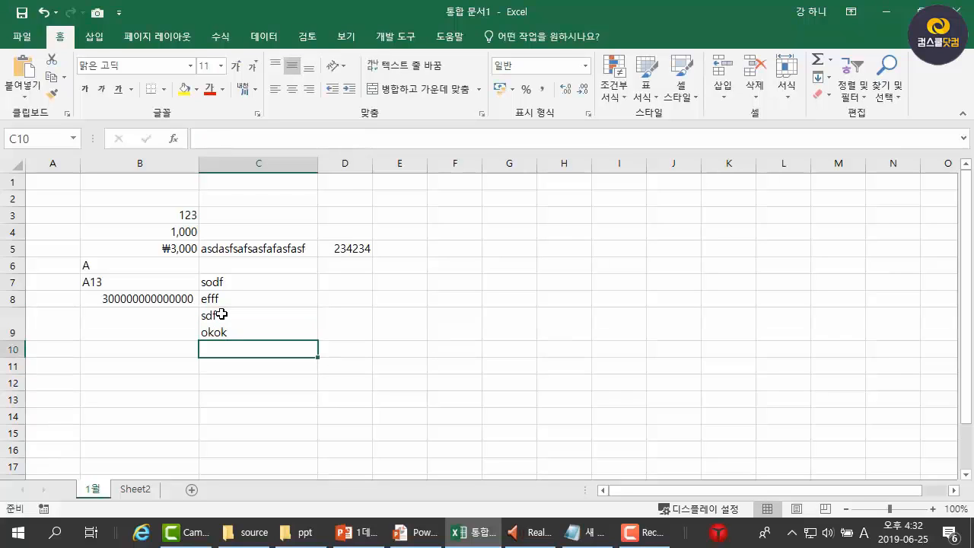
click(239, 313)
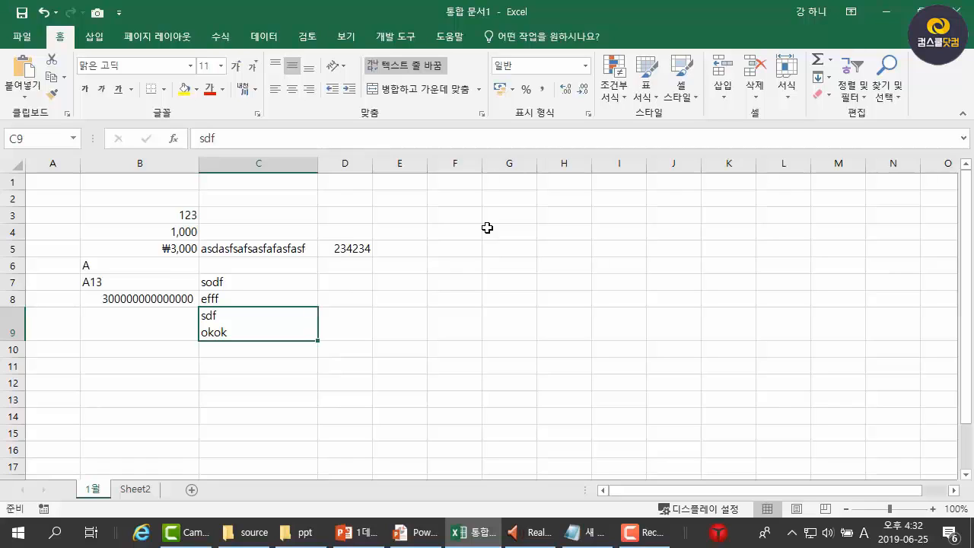
click(510, 164)
click(573, 161)
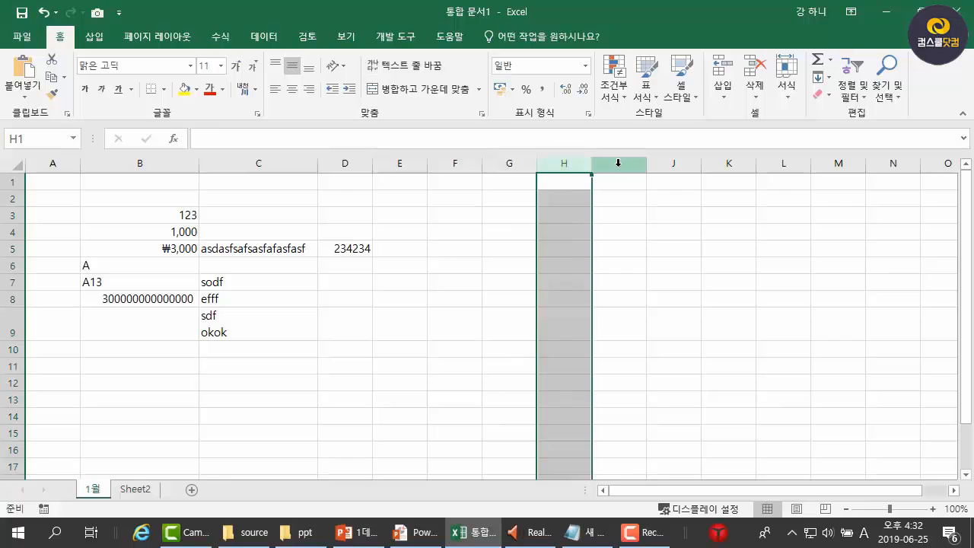
click(619, 162)
click(658, 163)
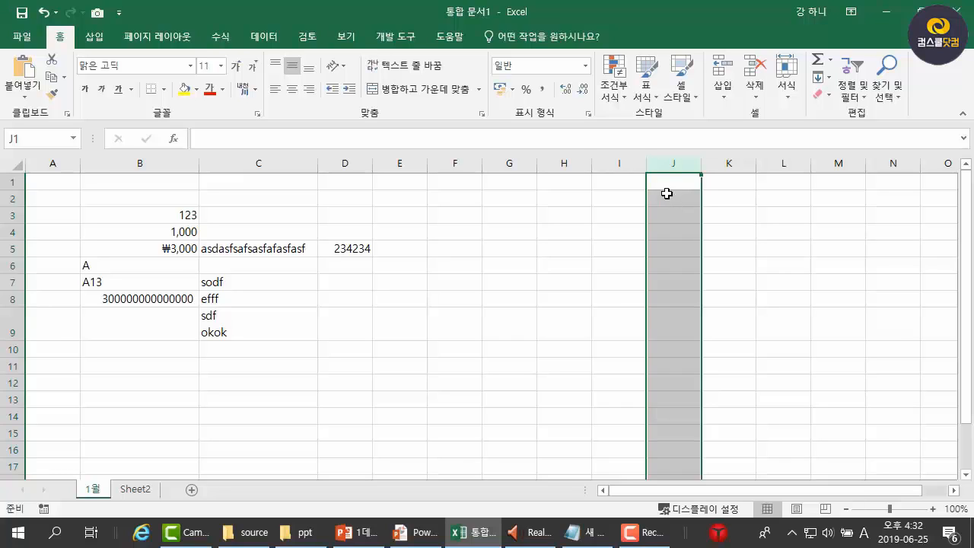
click(572, 162)
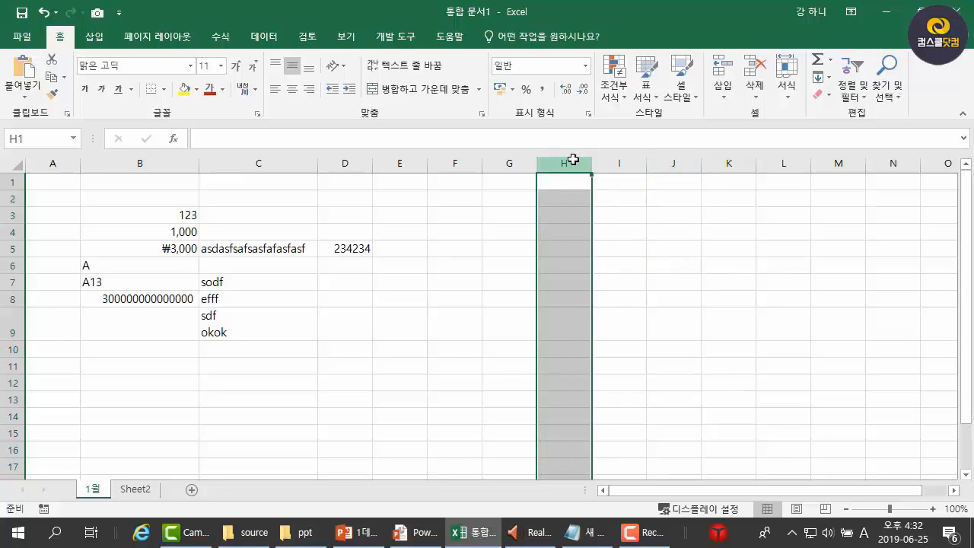
click(618, 163)
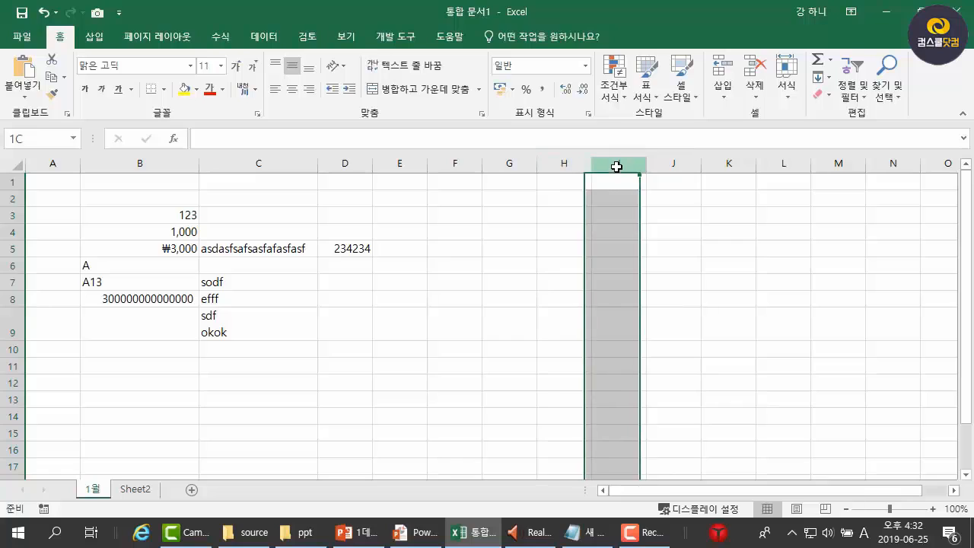
click(676, 160)
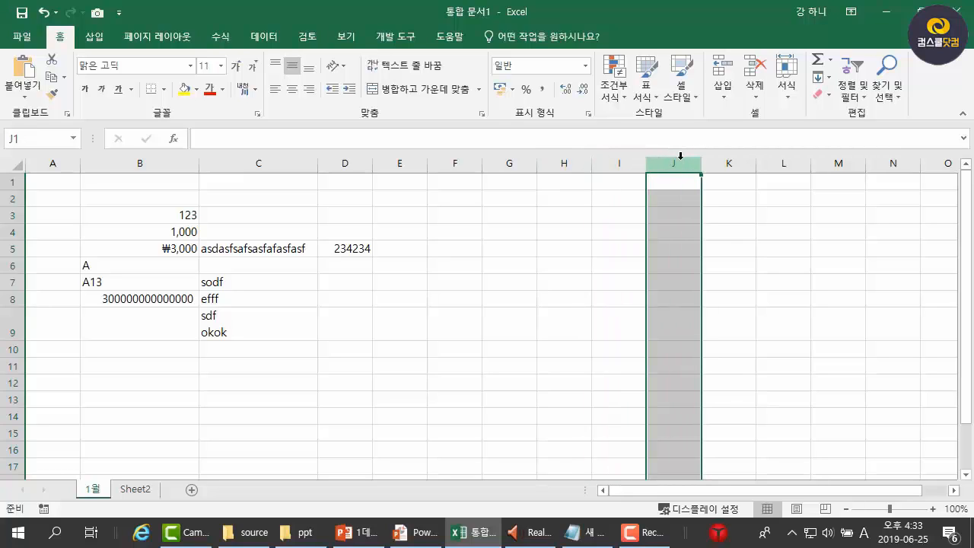
Step: Enter the headers 이름, 주소 and 전화번호 in cells F5, G5 and H5
click(470, 250)
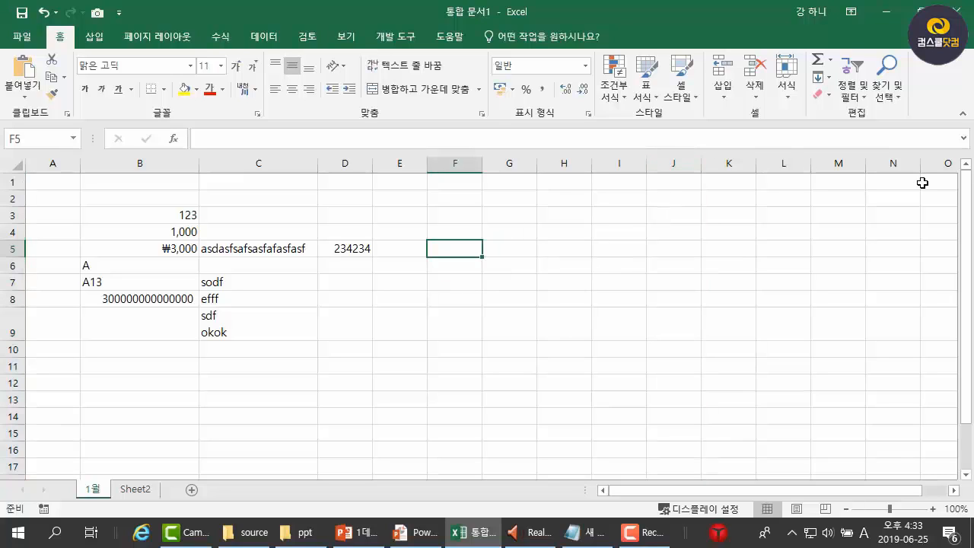
text(dlfhxa)
key(BackSpace)
key(BackSpace)
key(BackSpace)
key(BackSpace)
key(BackSpace)
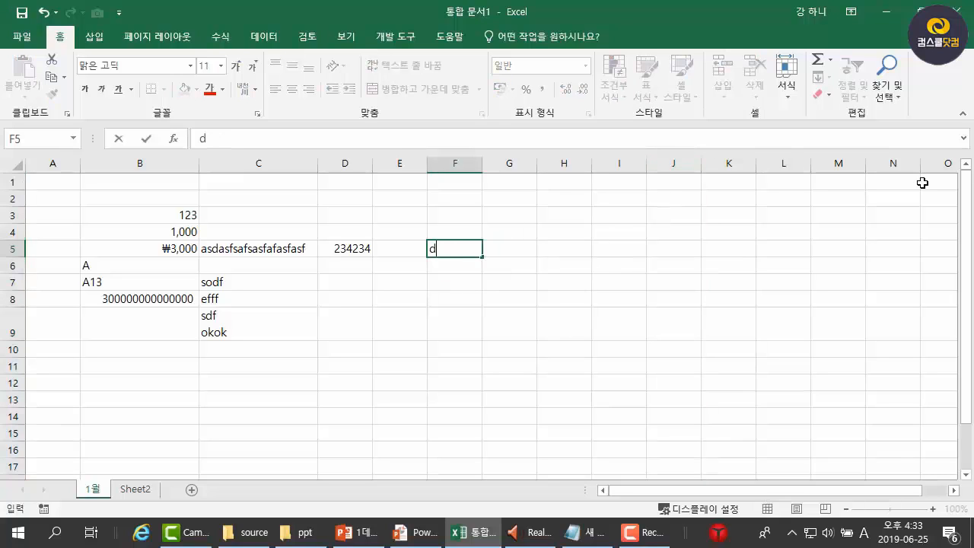
key(BackSpace)
key(Hangul)
text(ㅓㅓ)
key(BackSpace)
key(BackSpace)
text(이름)
key(Tab)
text(주소)
key(Tab)
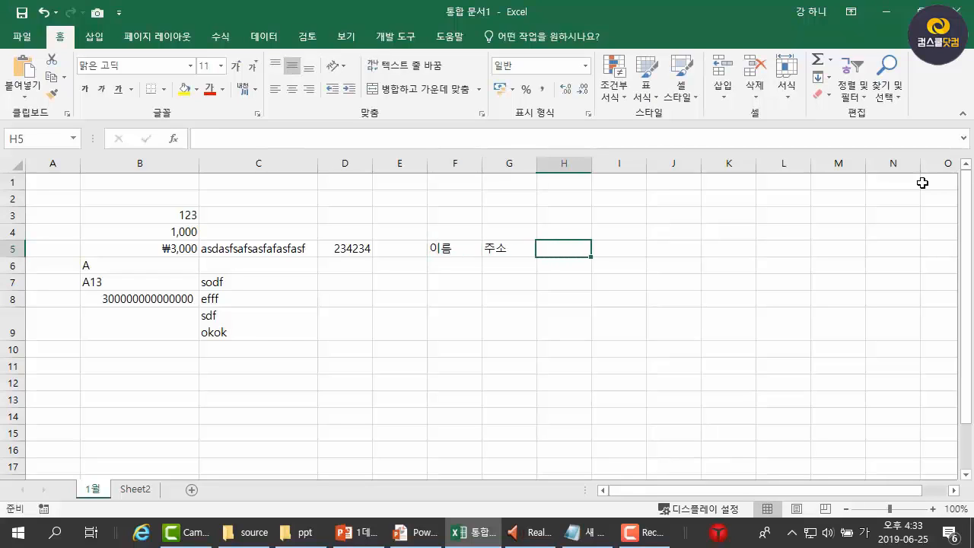
text(전화번호)
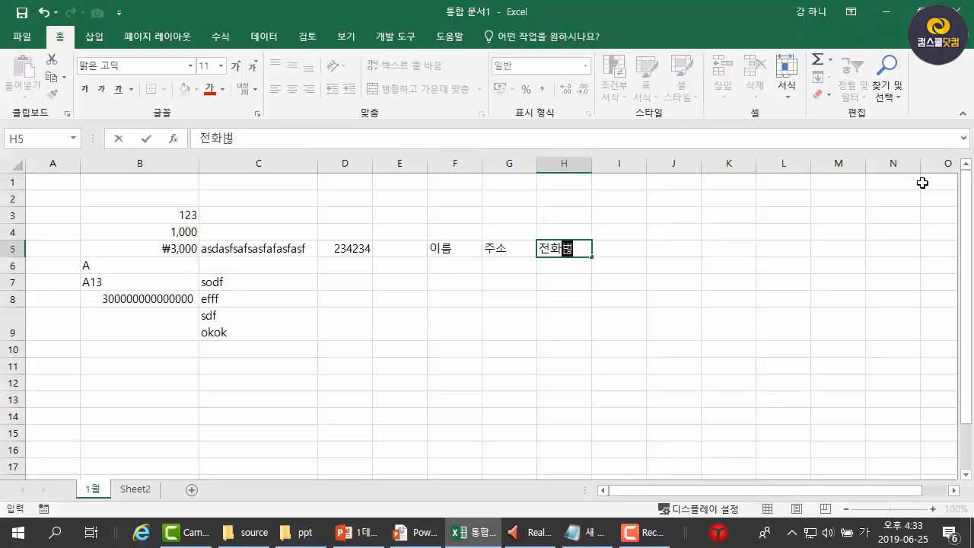
key(Return)
Step: Clear the contents of column D
key(Up)
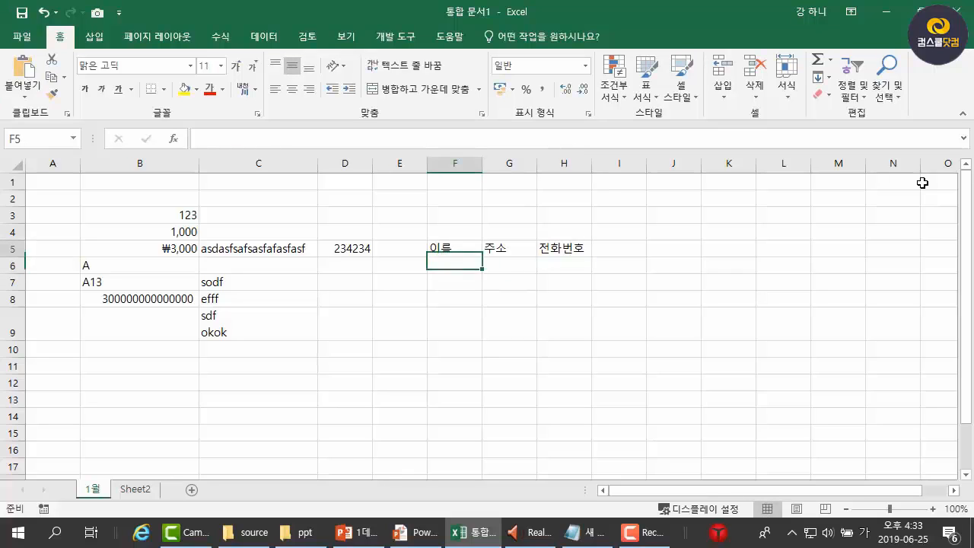
key(Left)
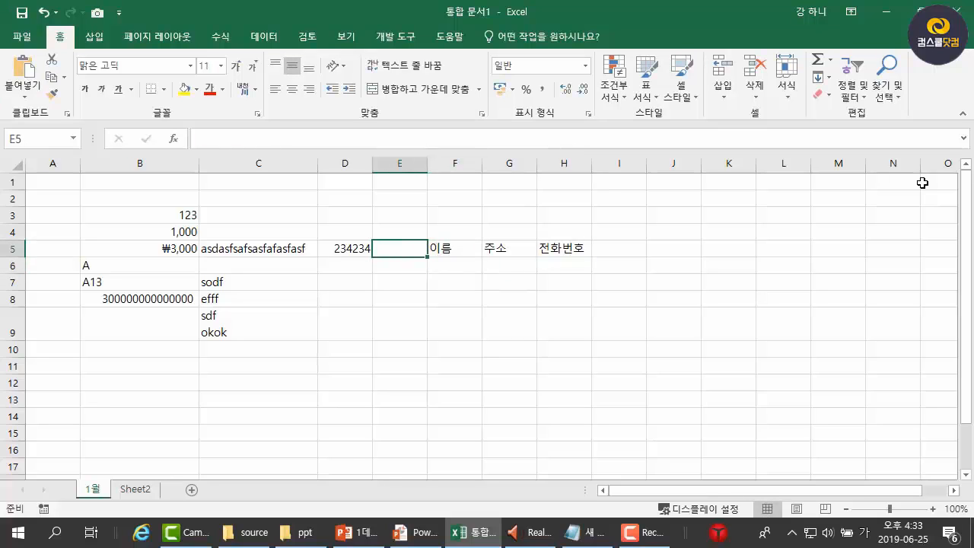
click(347, 164)
key(Delete)
Step: Enter the header 고객ID in cell E5
click(411, 249)
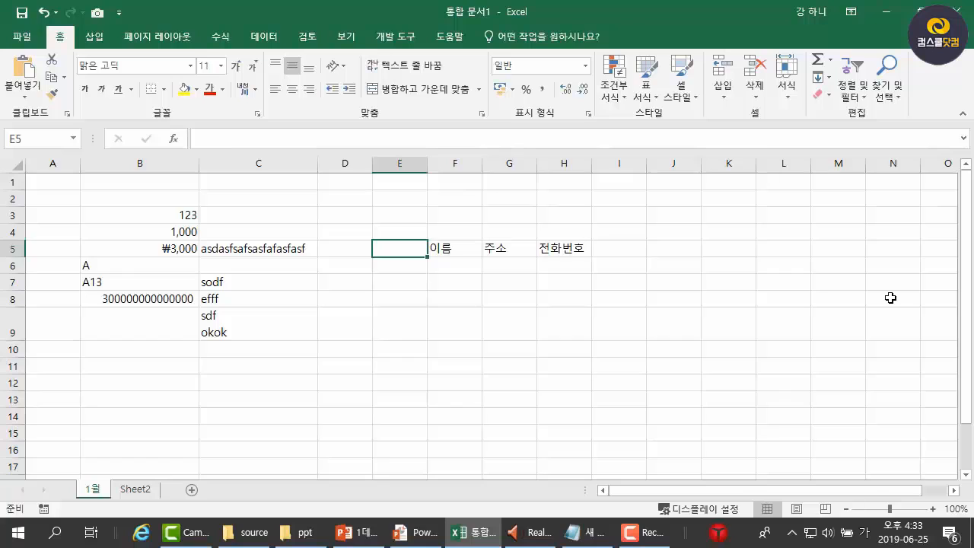
click(891, 297)
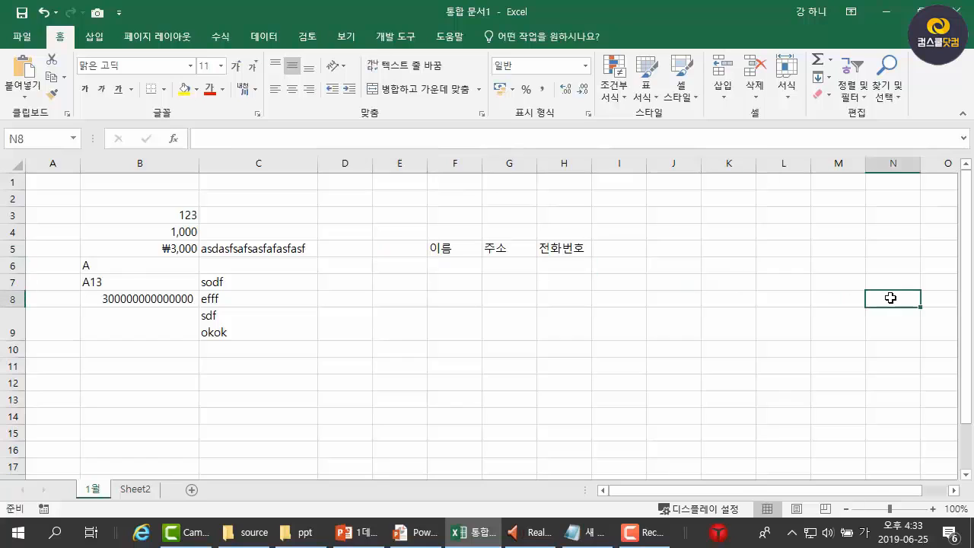
click(406, 254)
text(고객)
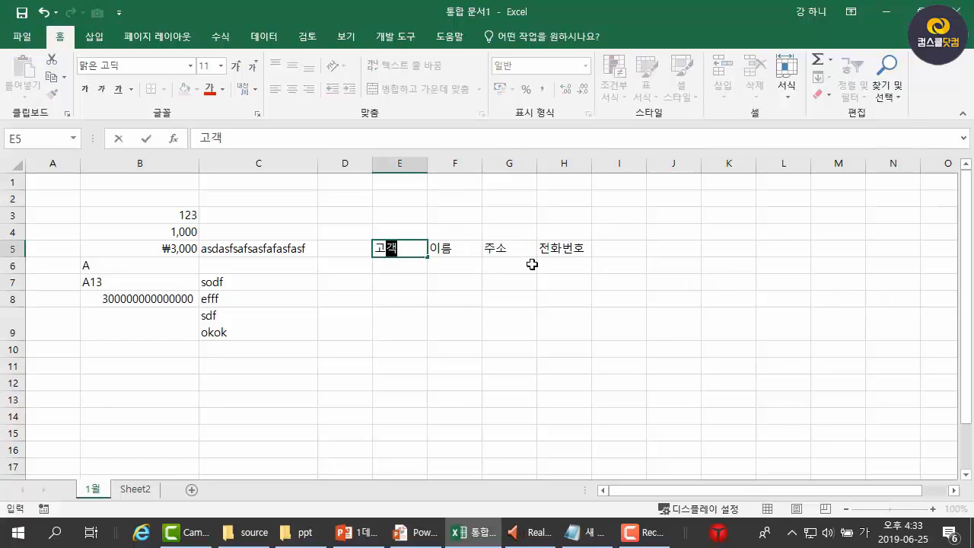
key(Hangul)
text(ID)
key(Return)
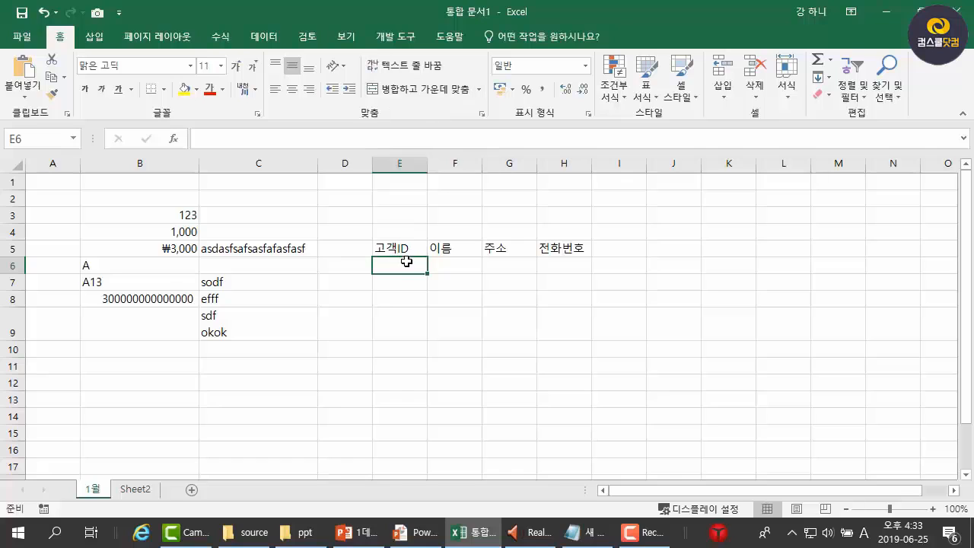
Step: Fill the first record in row 6 with a two-digit customer ID in E6, 3ㄱ in F6, and ㄱ3 in both G6 and H6
drag(407, 263, 563, 264)
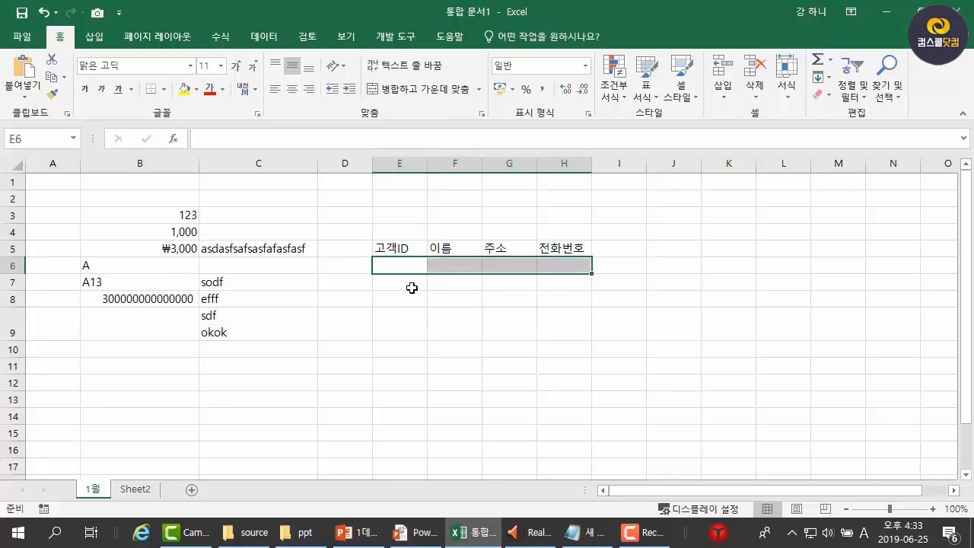
click(395, 263)
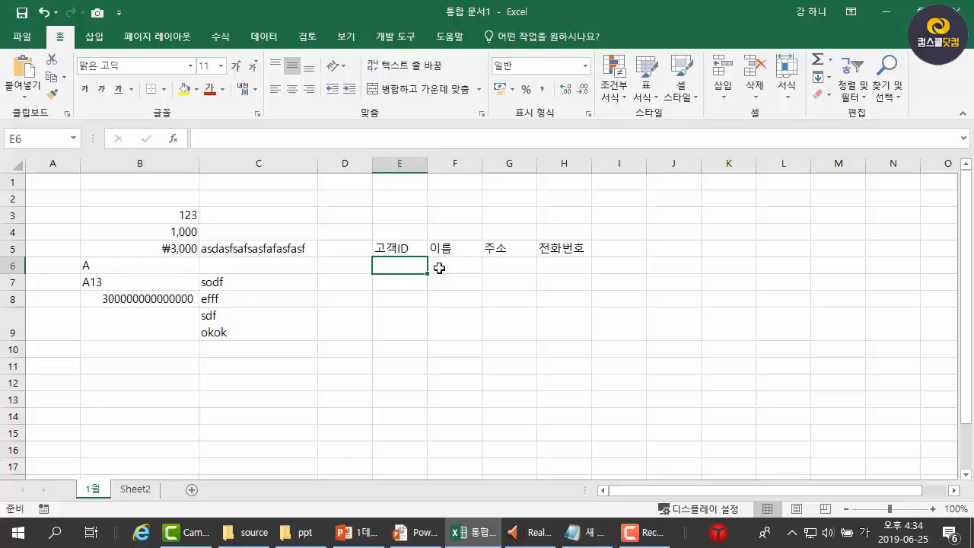
text(24)
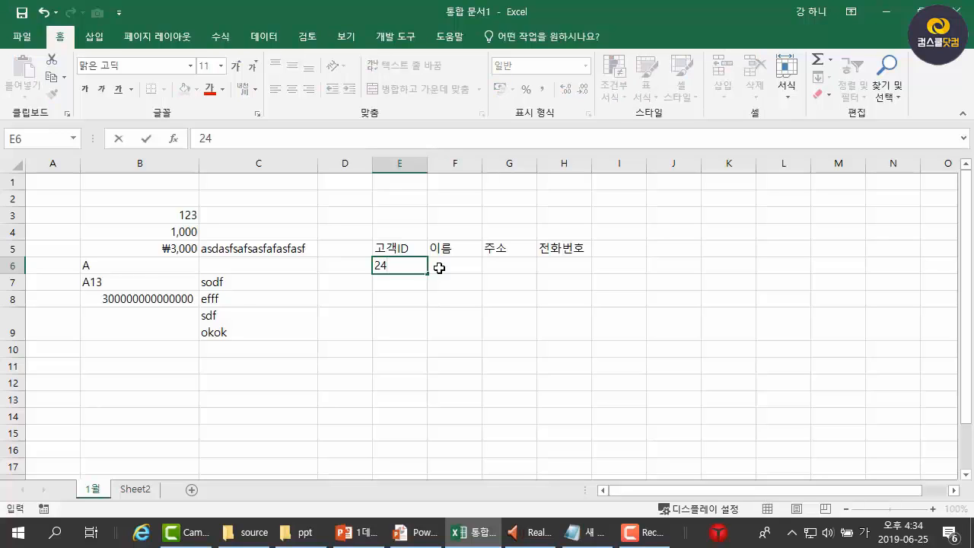
key(Tab)
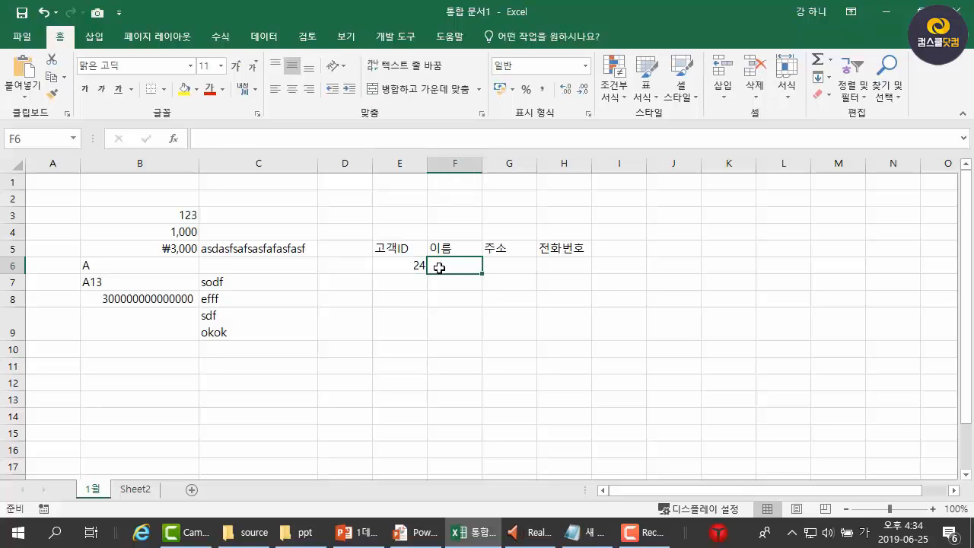
text(ㄱ3)
key(Tab)
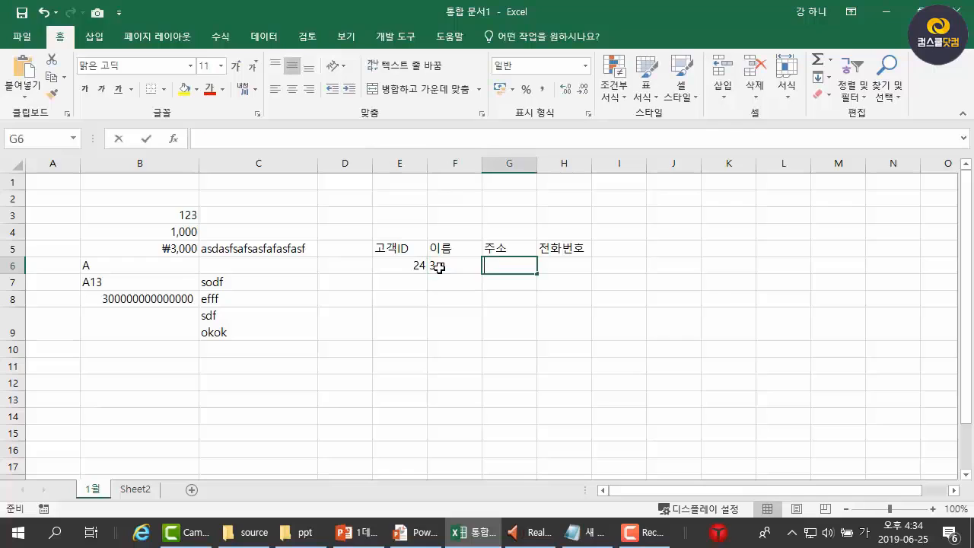
text(ㄱ3)
key(Tab)
text(ㄱ3)
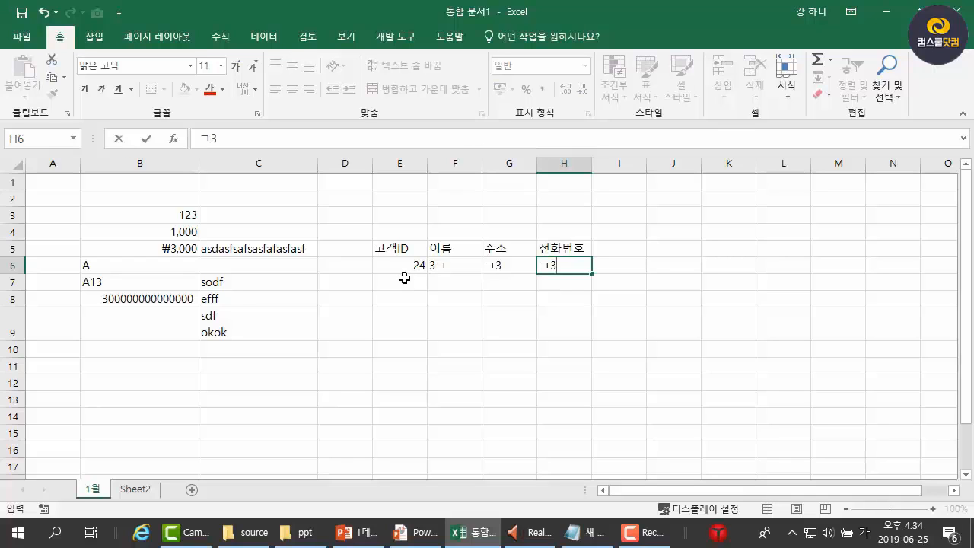
key(Return)
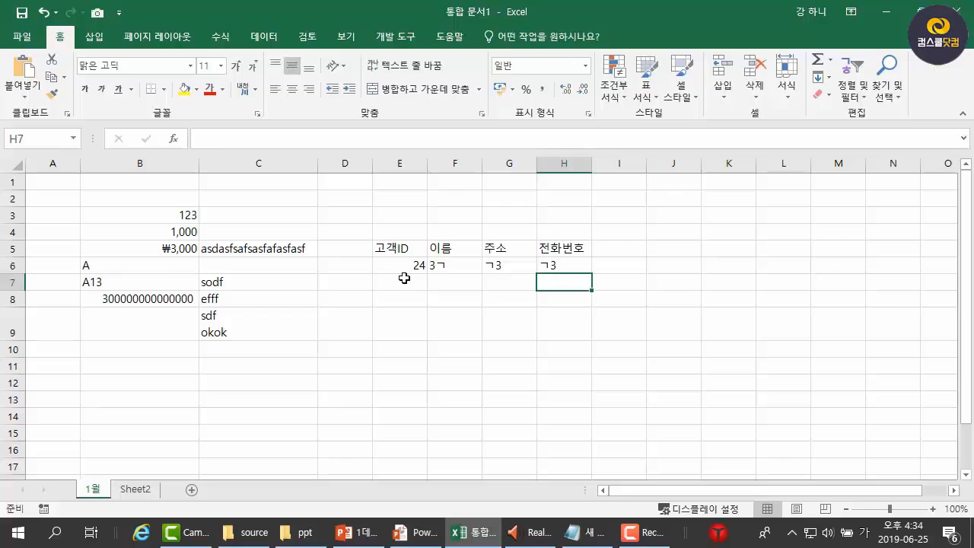
Step: Fill the second record in row 7 with a three-digit customer ID in E7 and uu in each of F7, G7 and H7
click(560, 265)
click(574, 280)
click(414, 282)
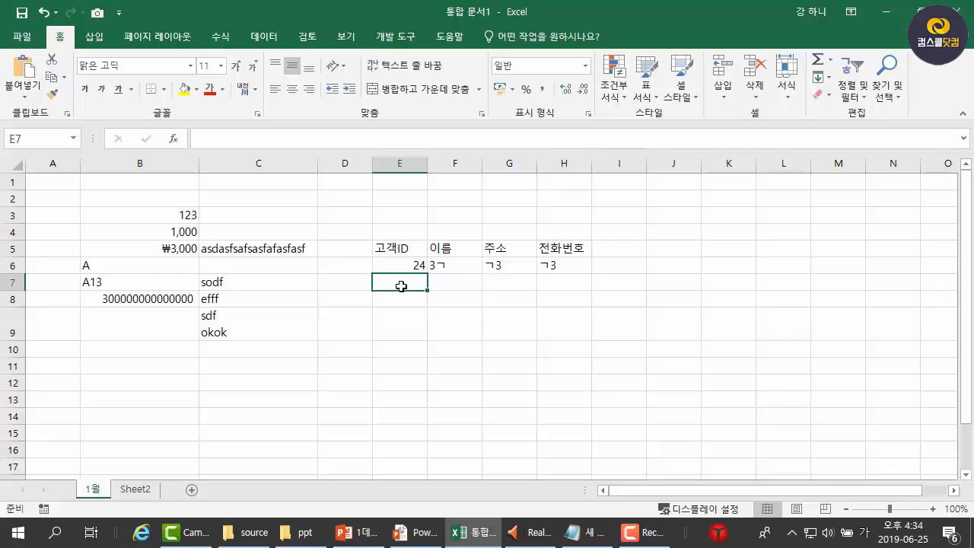
text(234)
key(Tab)
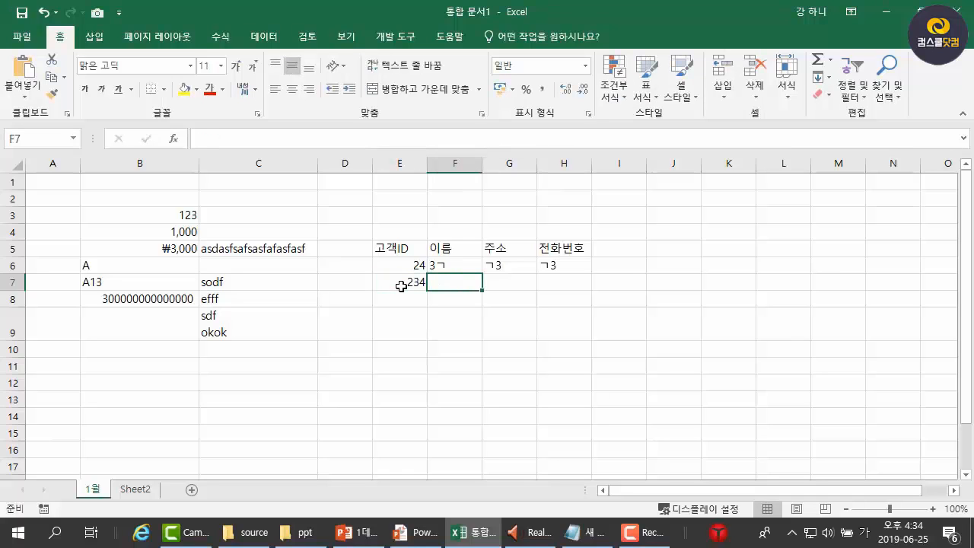
text(uu)
key(Tab)
text(uu)
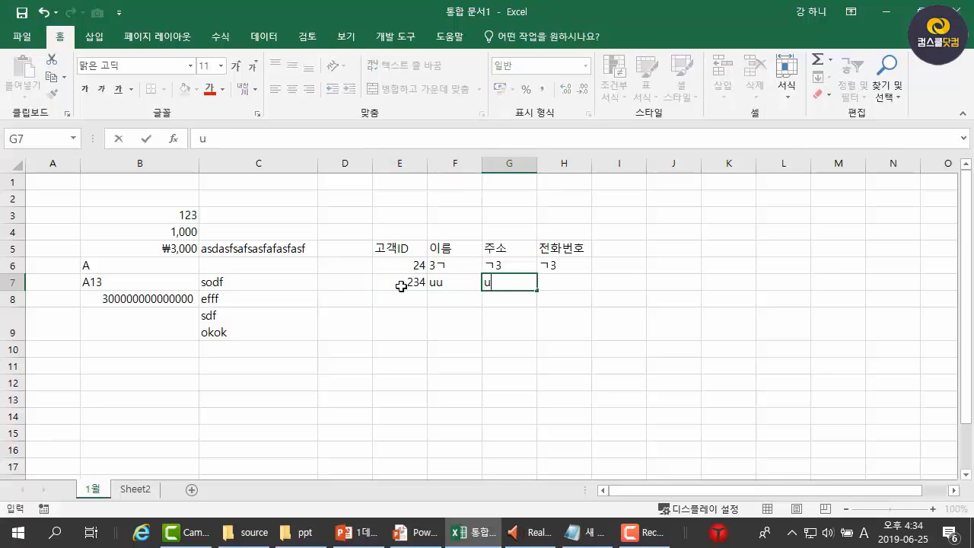
key(Tab)
text(uu)
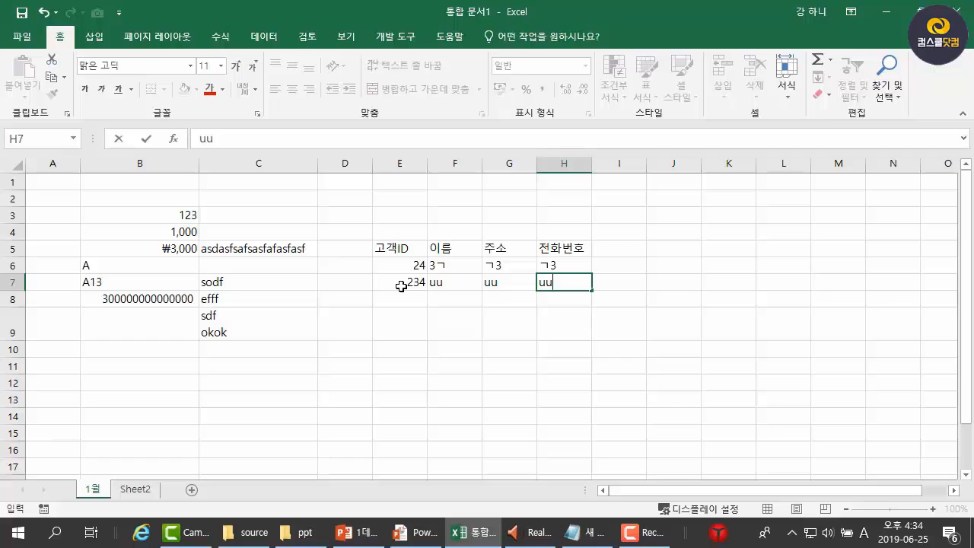
key(Return)
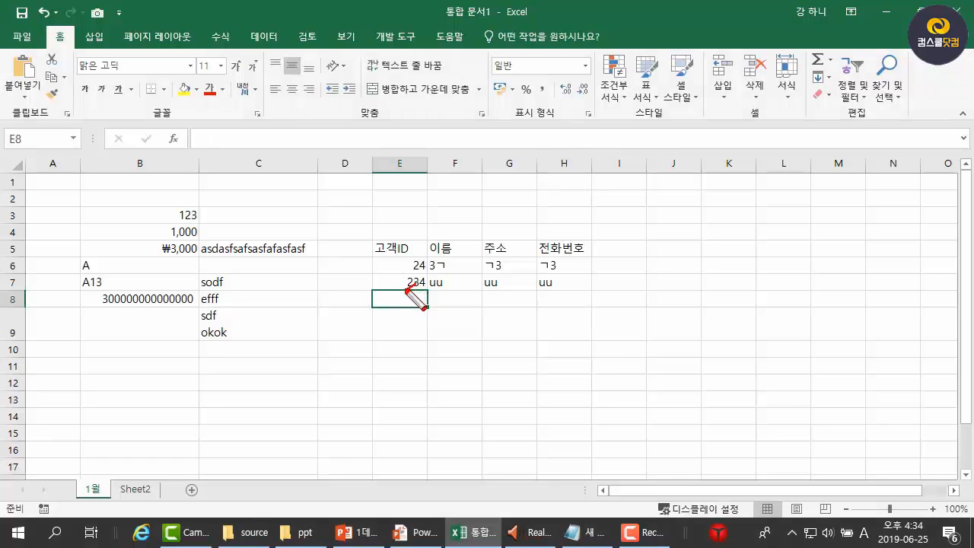
mouse_move(407, 291)
mouse_down()
mouse_move(411, 279)
mouse_move(404, 305)
mouse_up()
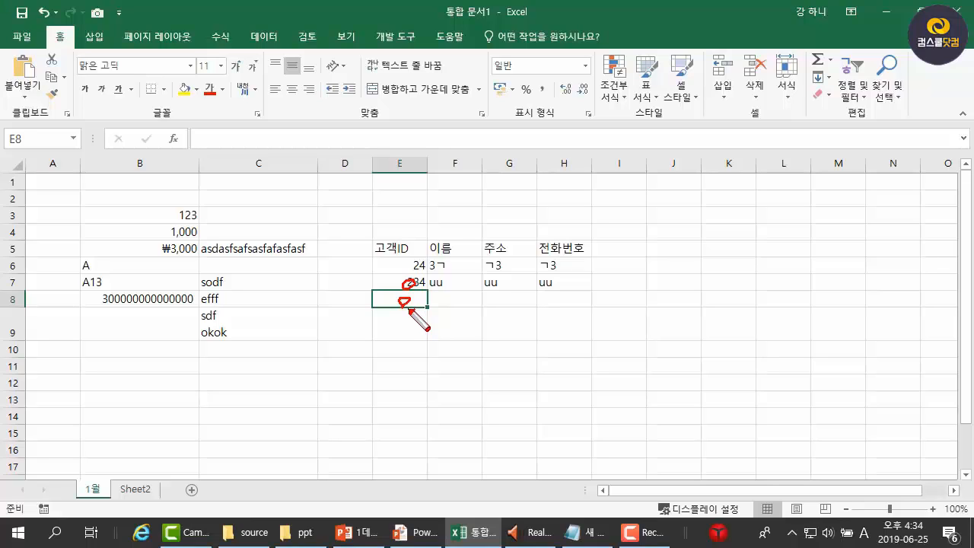
key(Escape)
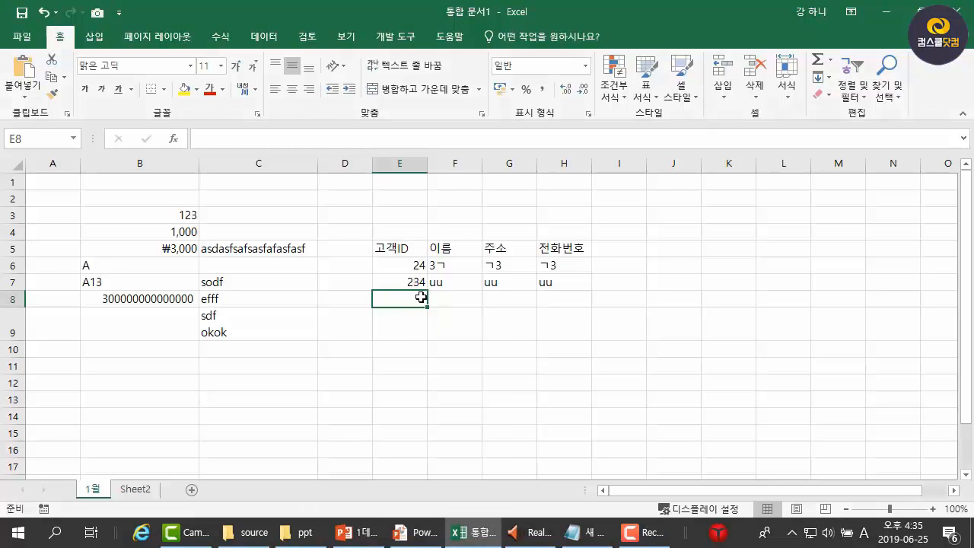
Step: Fill the third record in row 8 with the letter o in each cell from E8 to H8
text(o)
key(Tab)
text(o)
key(Tab)
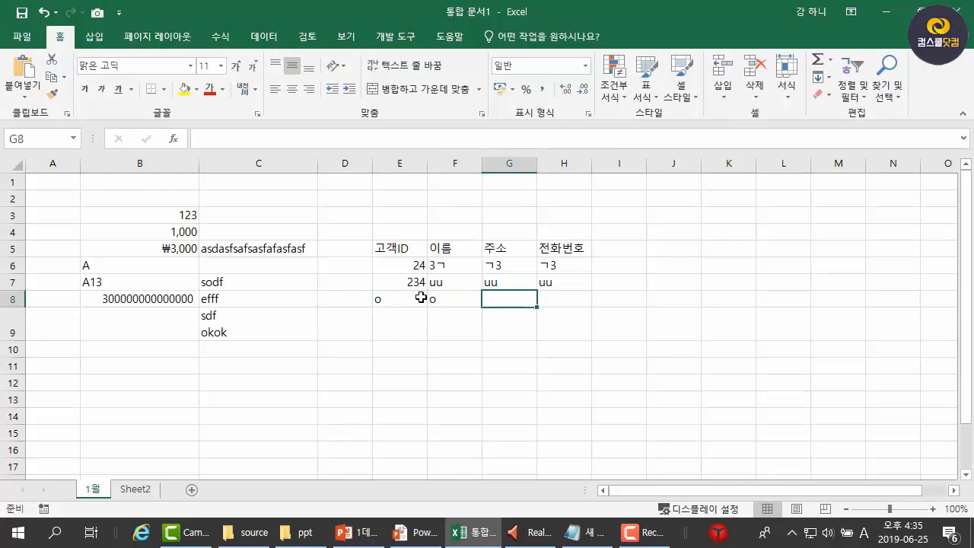
text(o)
key(Tab)
text(o)
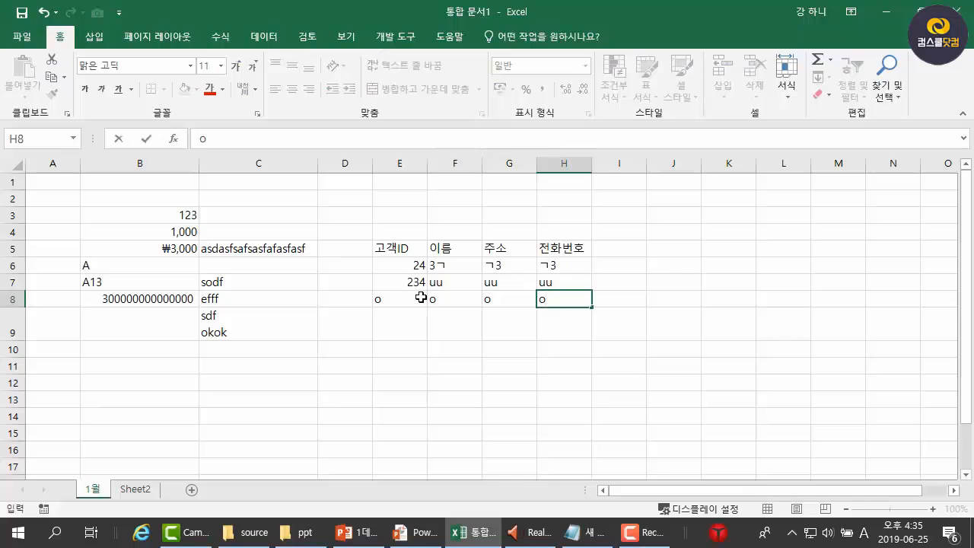
key(Return)
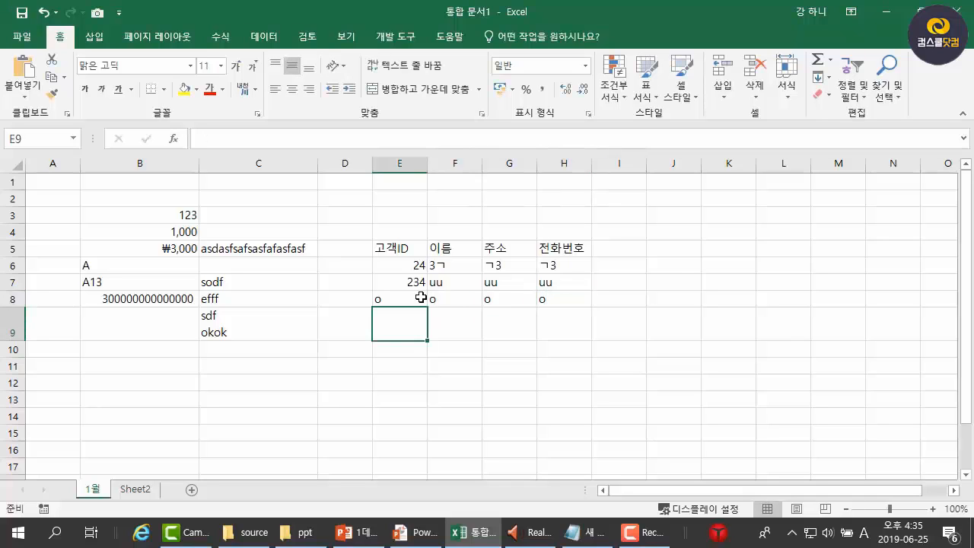
Step: Fill the fourth record in row 9 with the letter h in each cell from E9 to H9
text(h)
key(Tab)
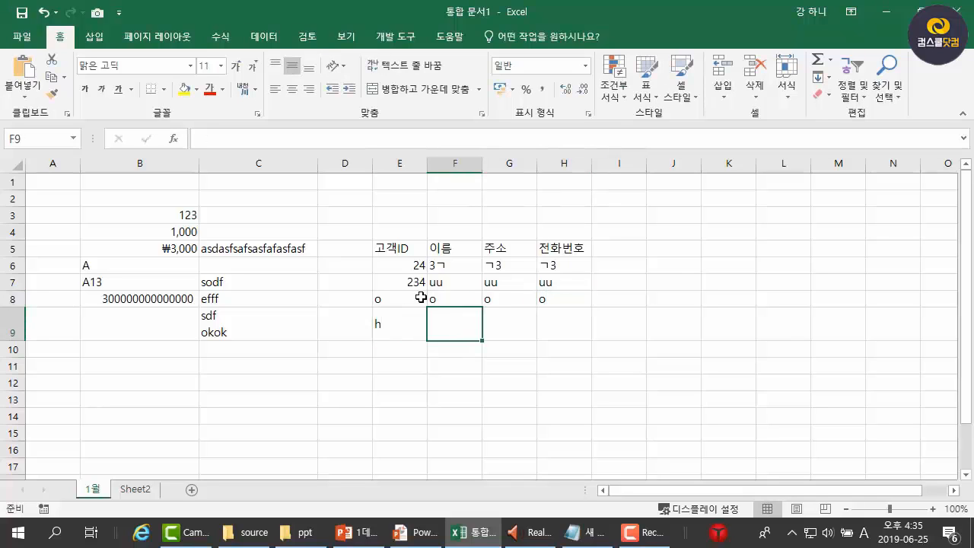
text(h)
key(Tab)
text(h)
key(Tab)
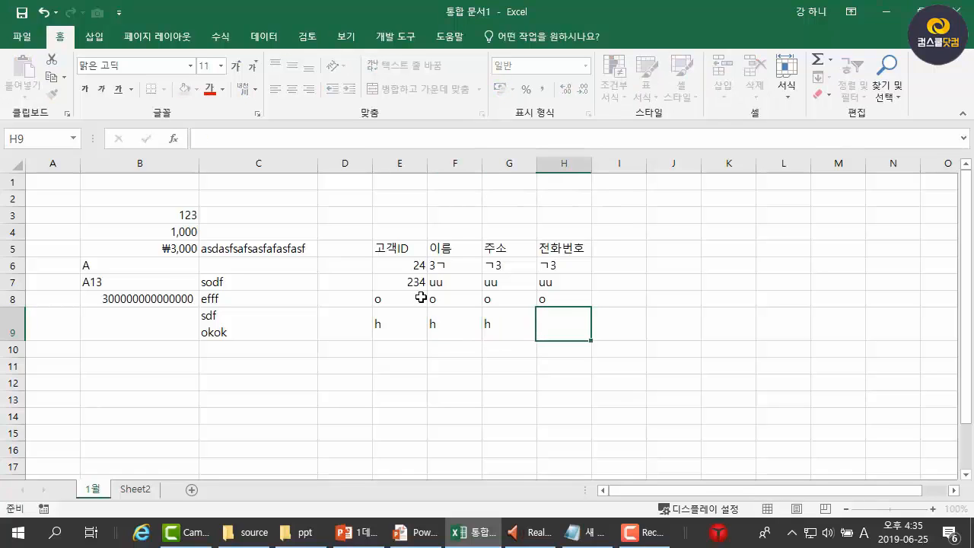
text(h)
key(Return)
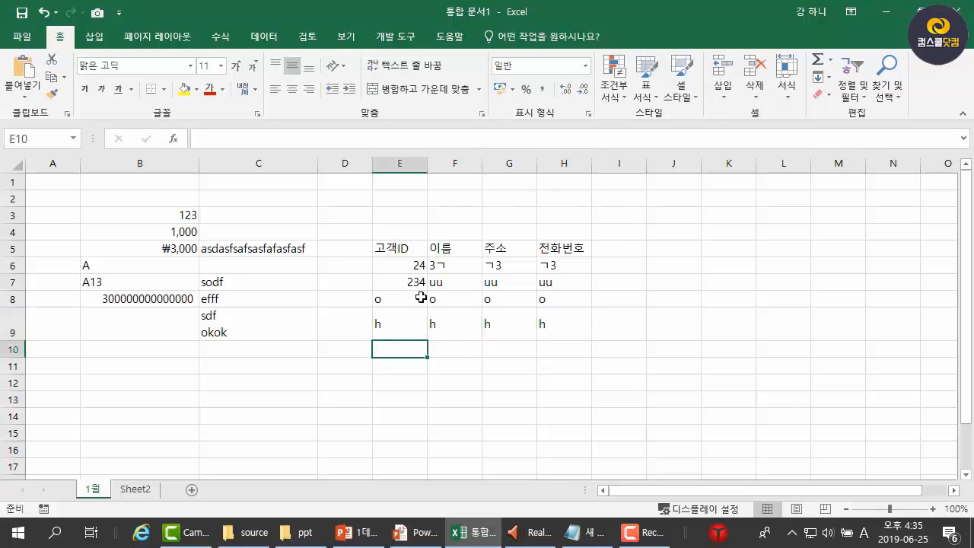
Step: Fill the fifth record in row 10 with the letter h in each cell from E10 to H10
text(h)
key(Tab)
text(h)
key(Tab)
text(h)
key(Tab)
text(h)
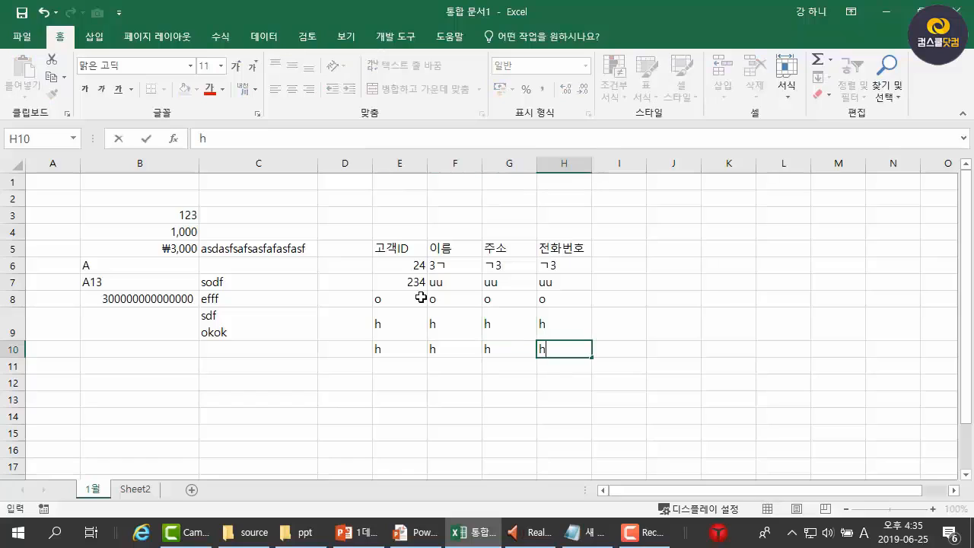
key(Return)
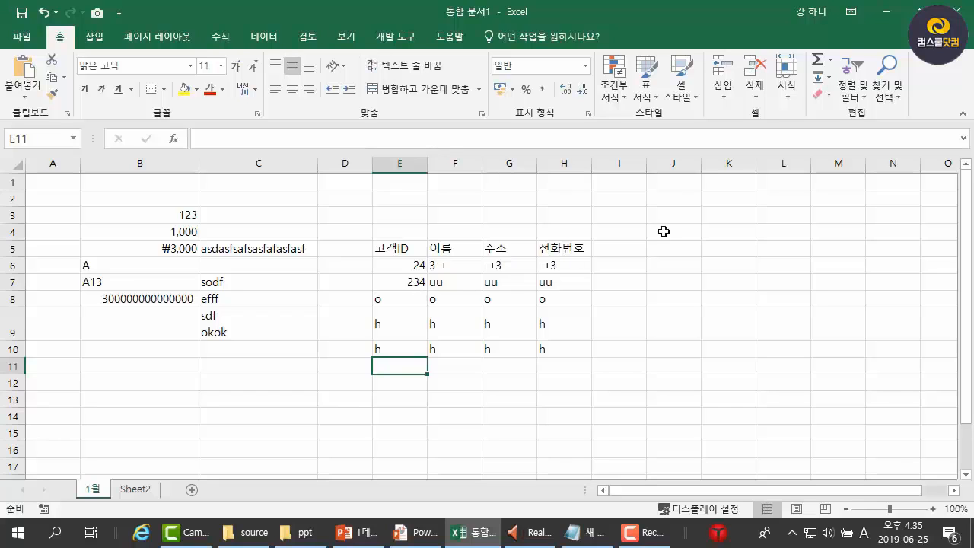
Step: Fill the separate ranges J3:J8, M5:N10, I12:J14, M13:N16 and F13:G16 with the value 1 in a single entry
drag(664, 214, 677, 302)
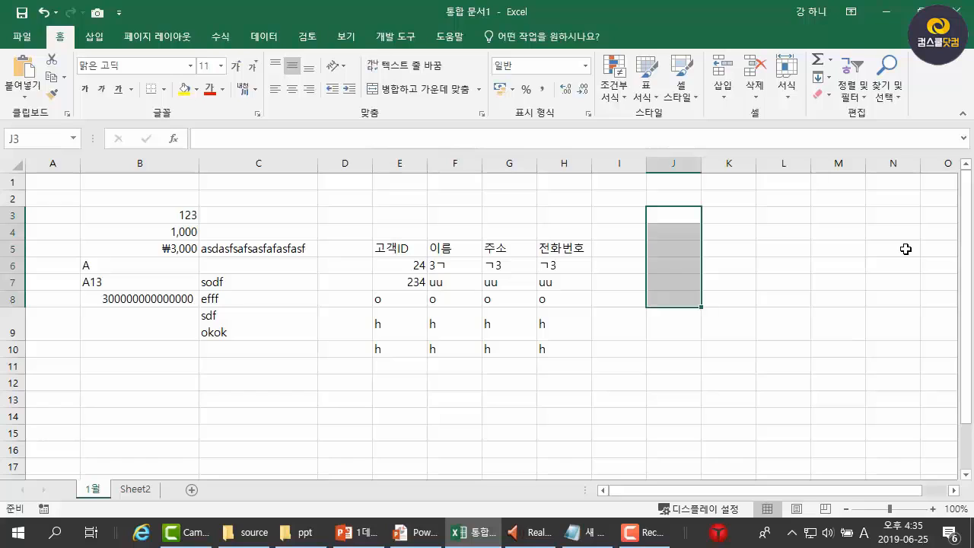
ctrl+drag(905, 249, 845, 348)
ctrl+drag(622, 379, 689, 418)
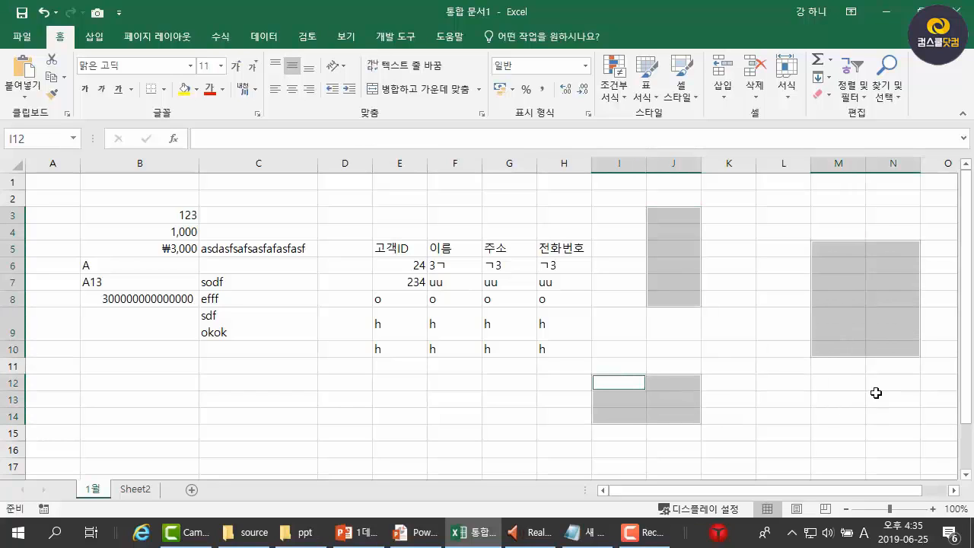
ctrl+drag(876, 393, 830, 449)
ctrl+drag(511, 407, 460, 456)
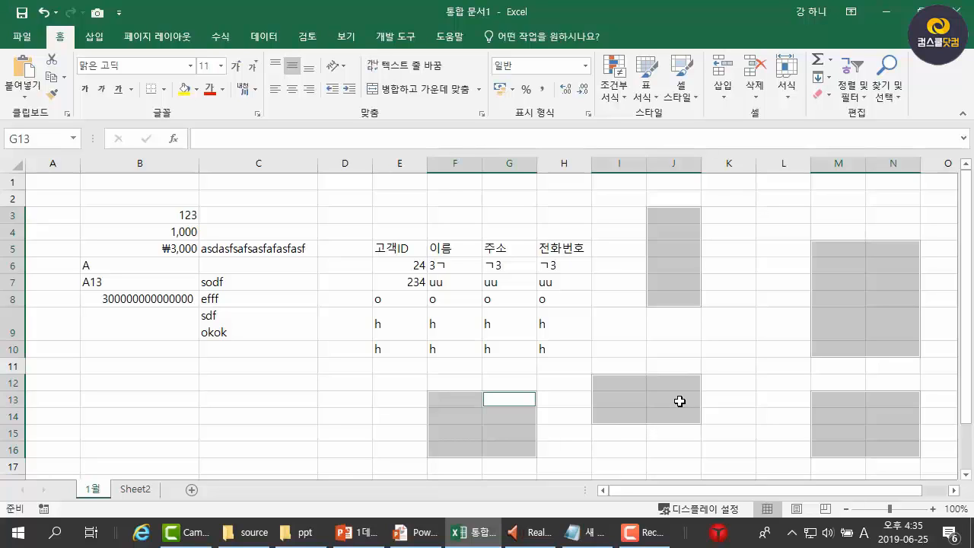
text(1)
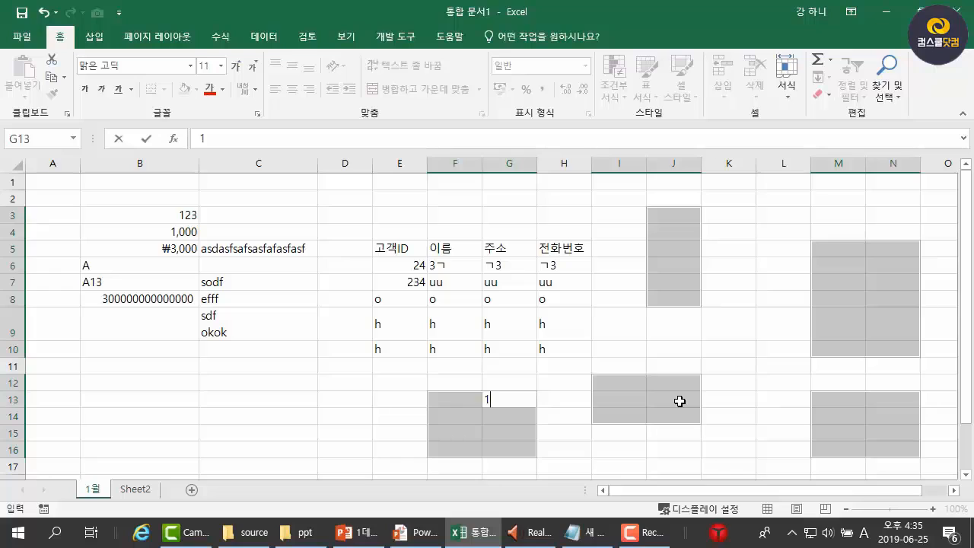
key(ctrl+Return)
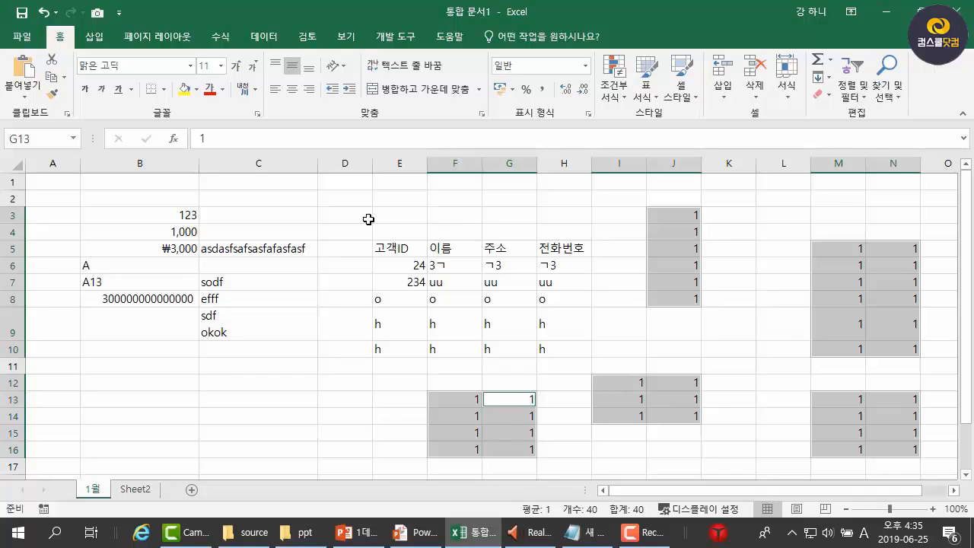
Step: Fill the separate ranges D3:I14, L3:M7, L10:M14 and B11:C16 with the text ie in a single entry
drag(364, 217, 593, 411)
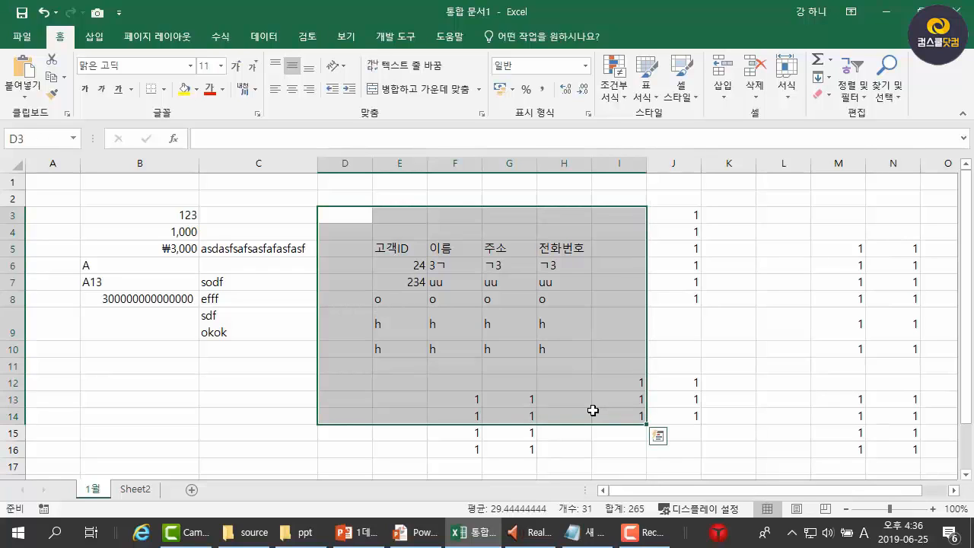
drag(779, 218, 852, 289)
drag(861, 346, 785, 416)
drag(250, 372, 167, 442)
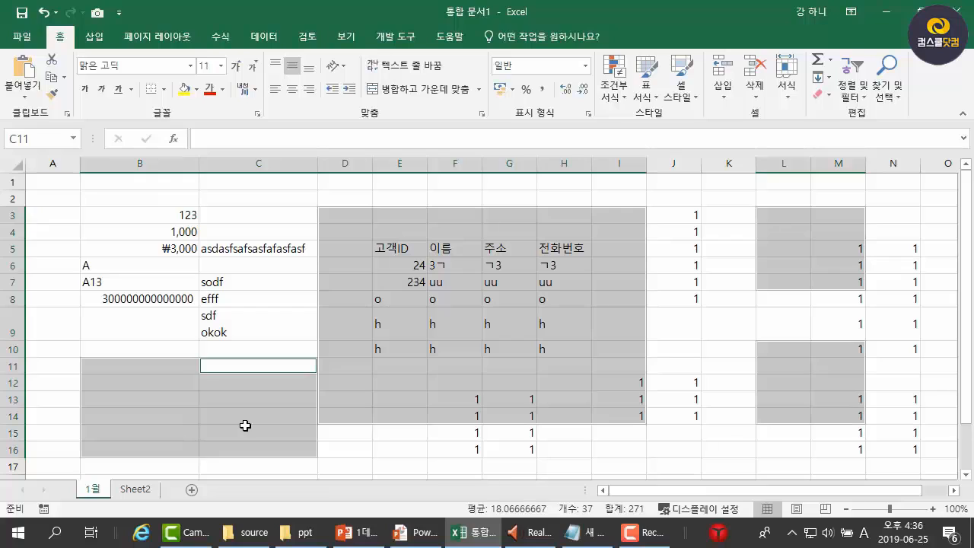
text(ie)
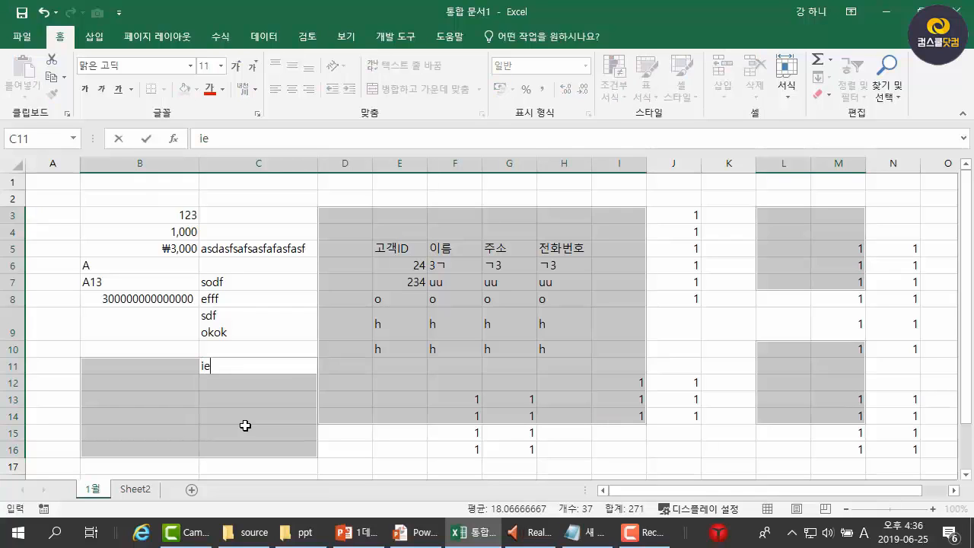
key(ctrl+Return)
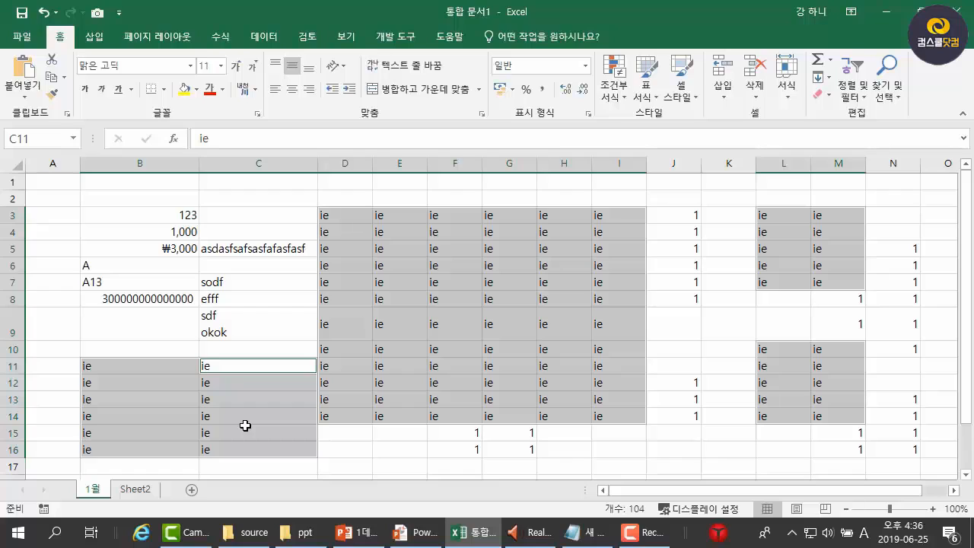
right_click(103, 490)
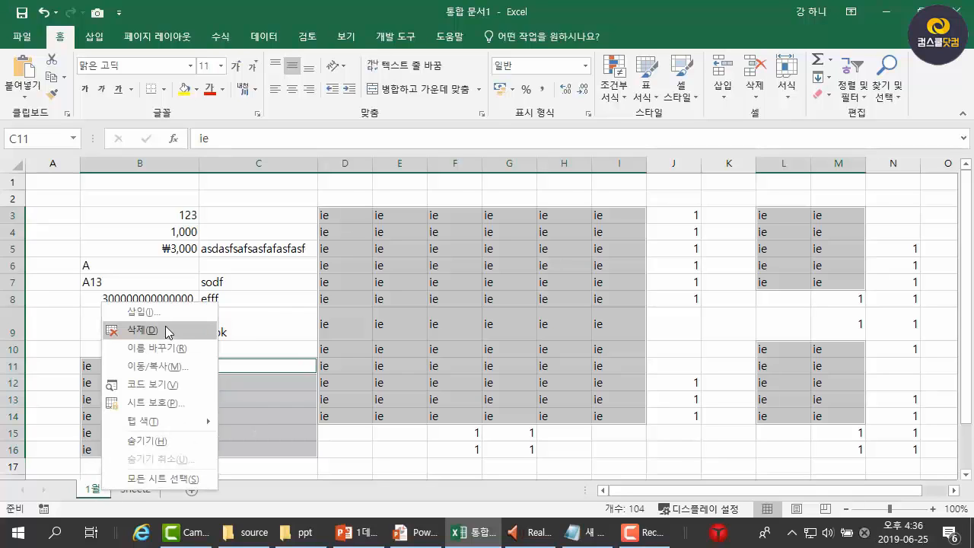
click(371, 213)
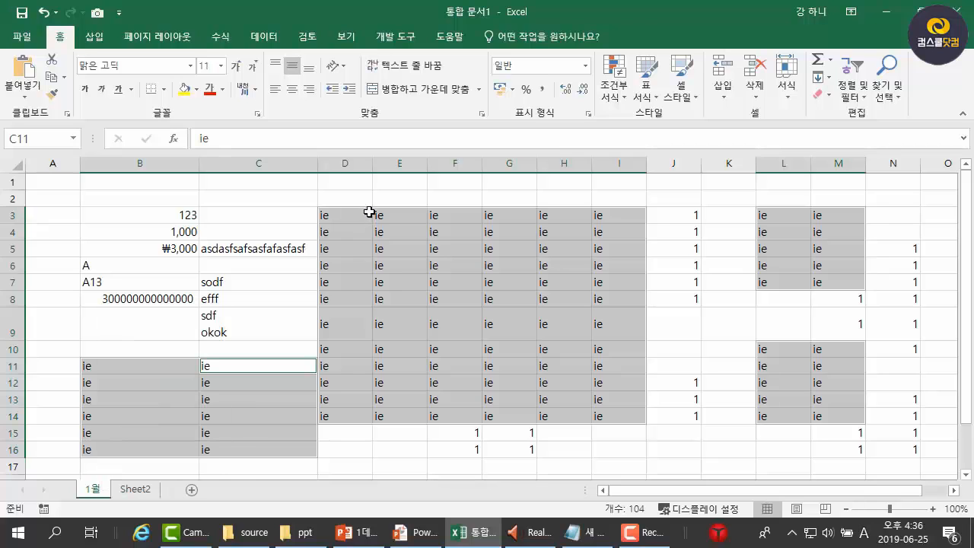
click(311, 197)
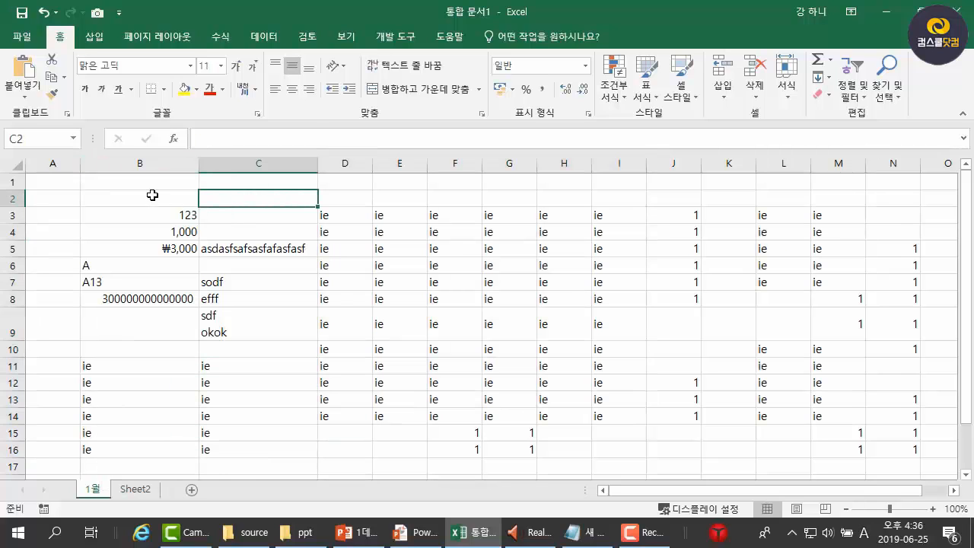
Step: Clear the contents of every cell on the 1월 sheet and permanently delete that sheet
drag(152, 195, 920, 448)
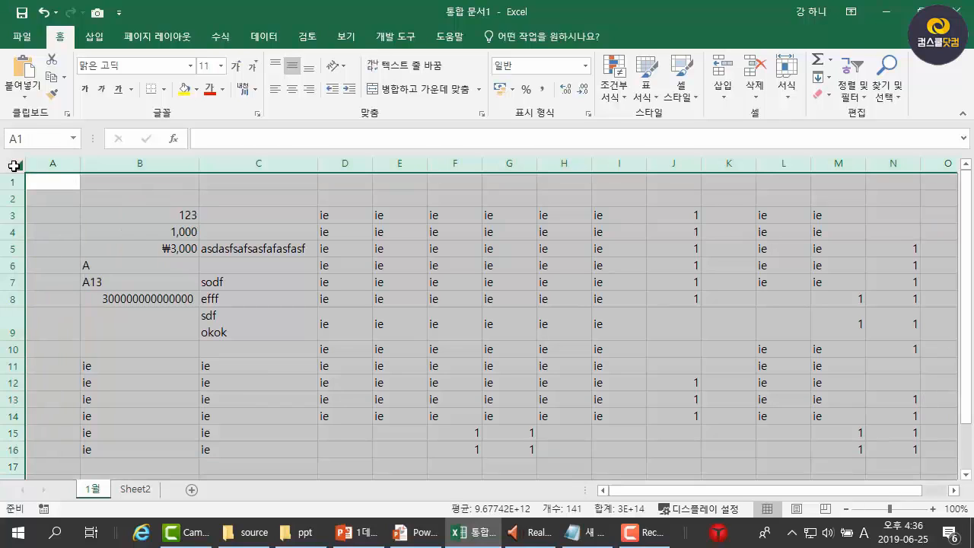
click(14, 166)
key(Delete)
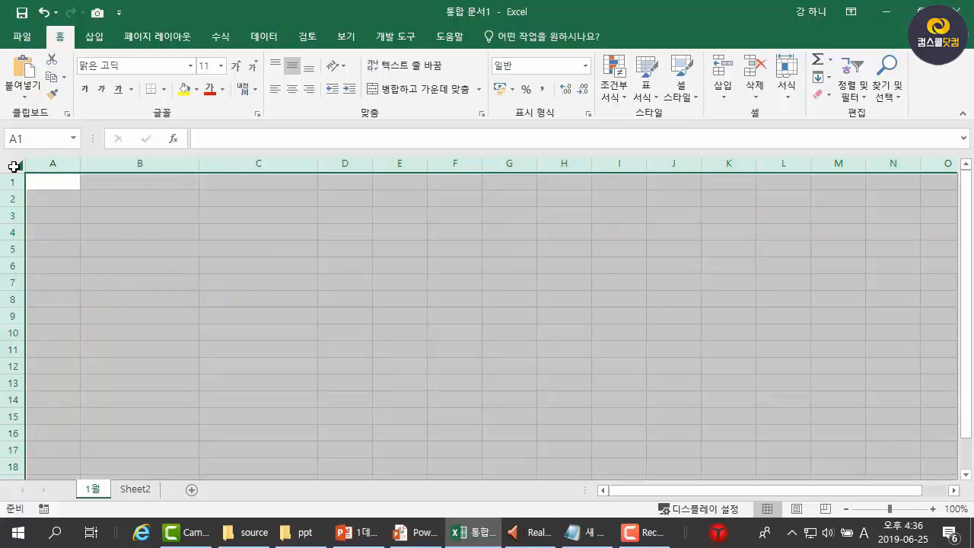
right_click(94, 491)
click(144, 328)
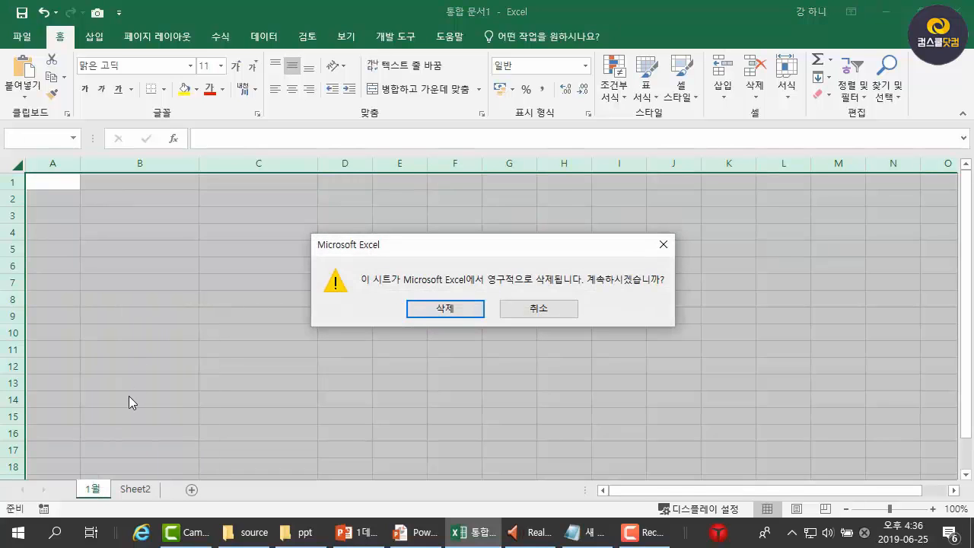
click(453, 312)
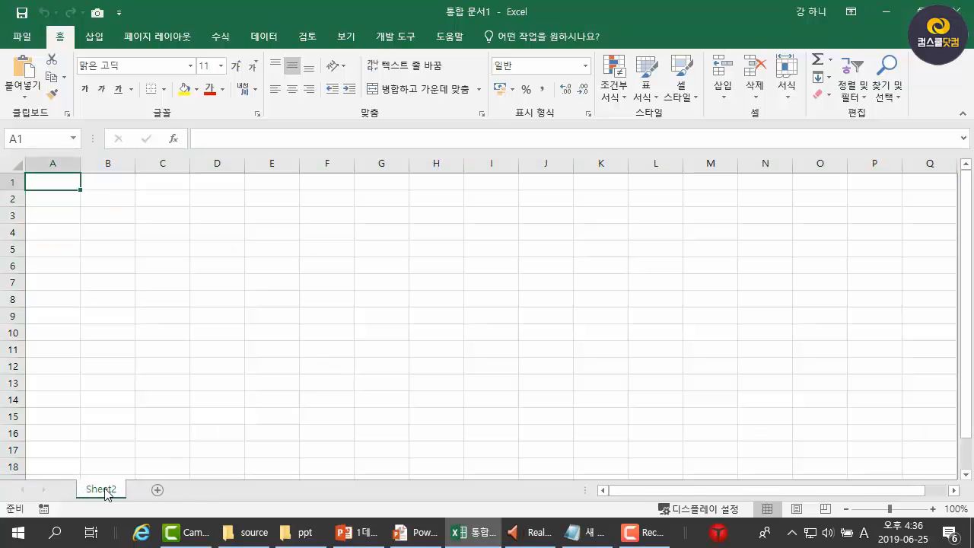
Step: Rename Sheet2 as 입력연습
double_click(106, 491)
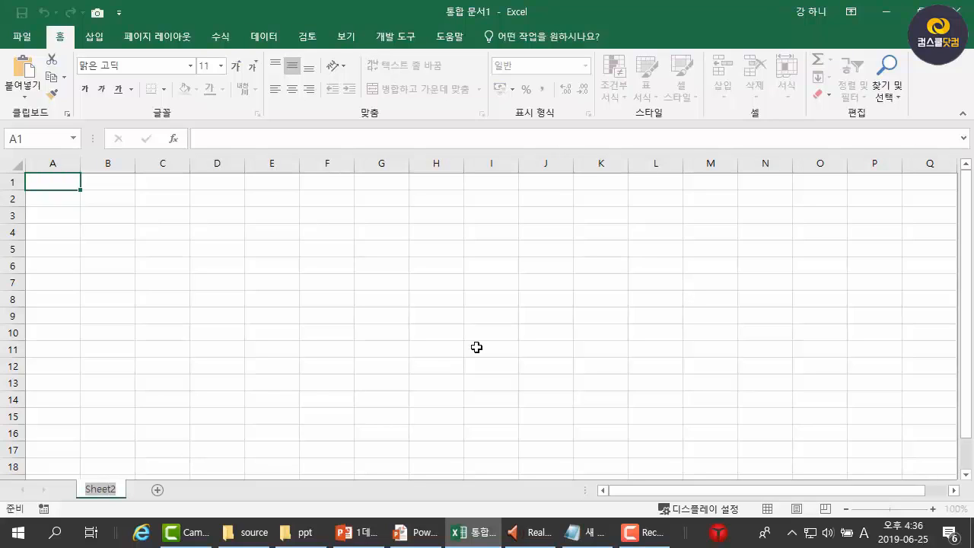
key(BackSpace)
key(Hangul)
text(입)
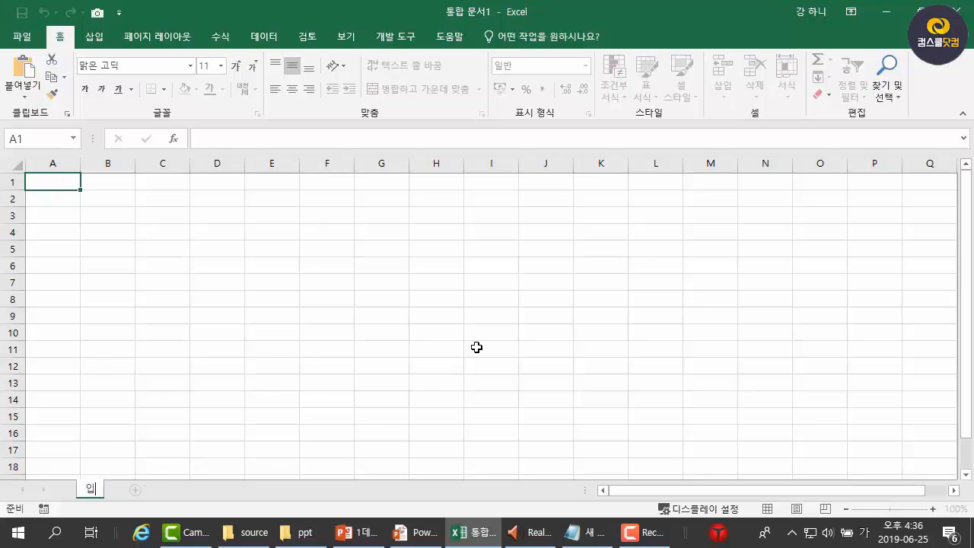
text(력연습)
key(Return)
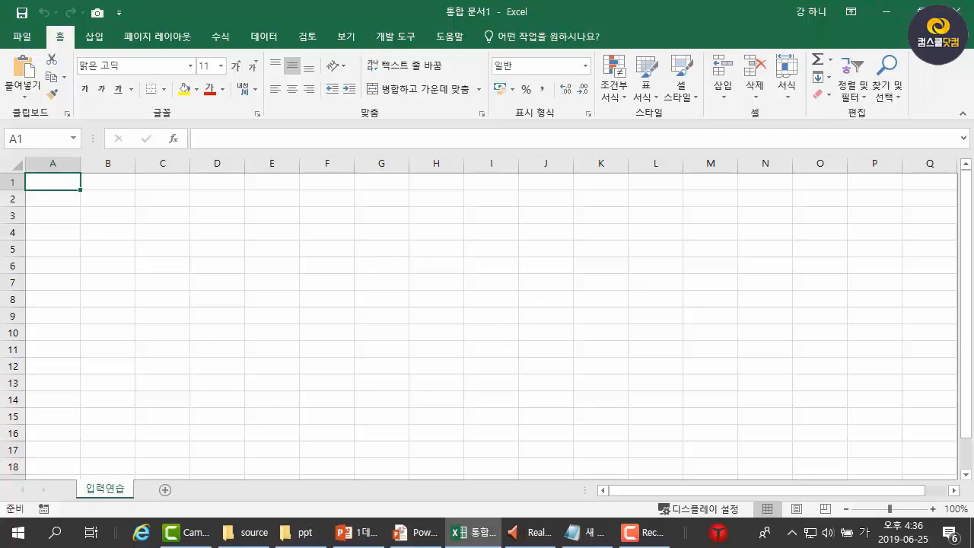
Step: Switch to the PowerPoint slide show and advance to the slide on date/time data and Hanja
key(alt+Tab)
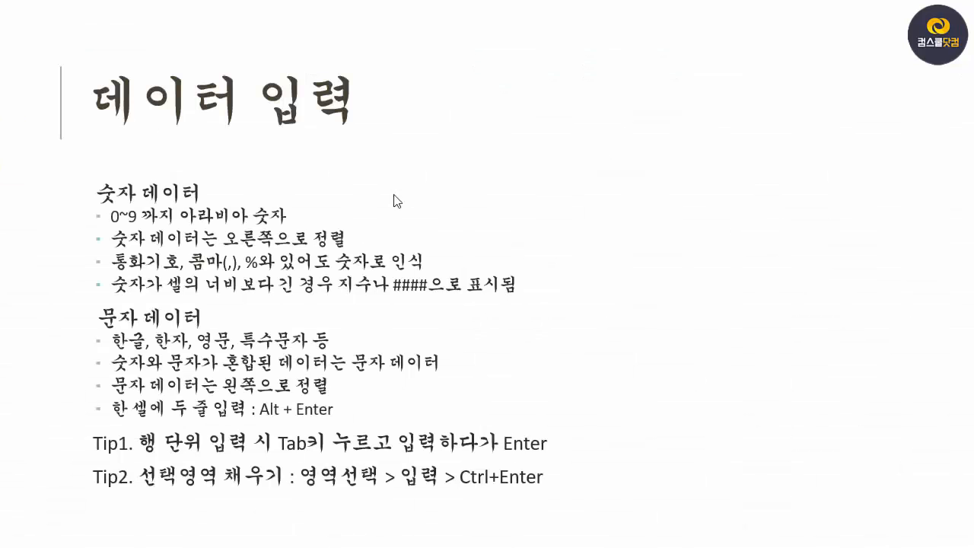
click(376, 239)
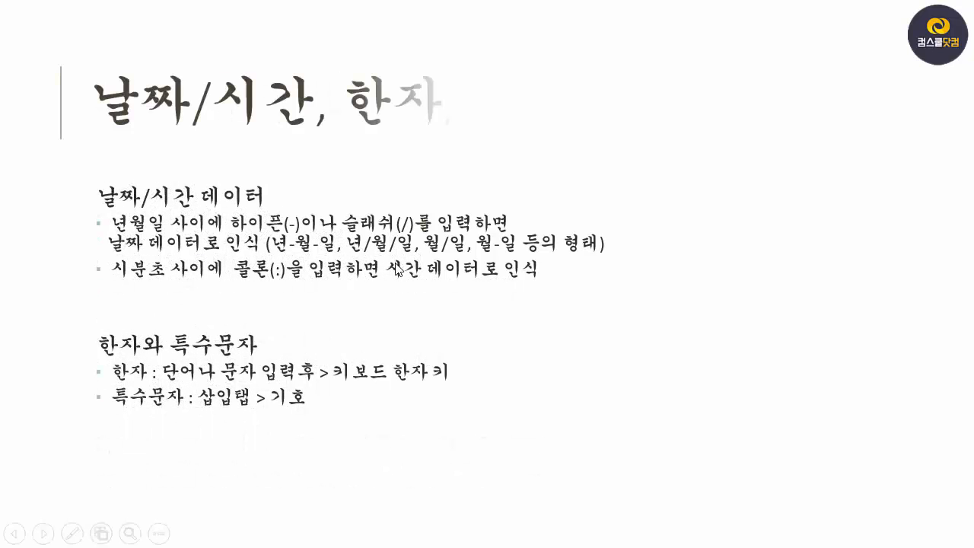
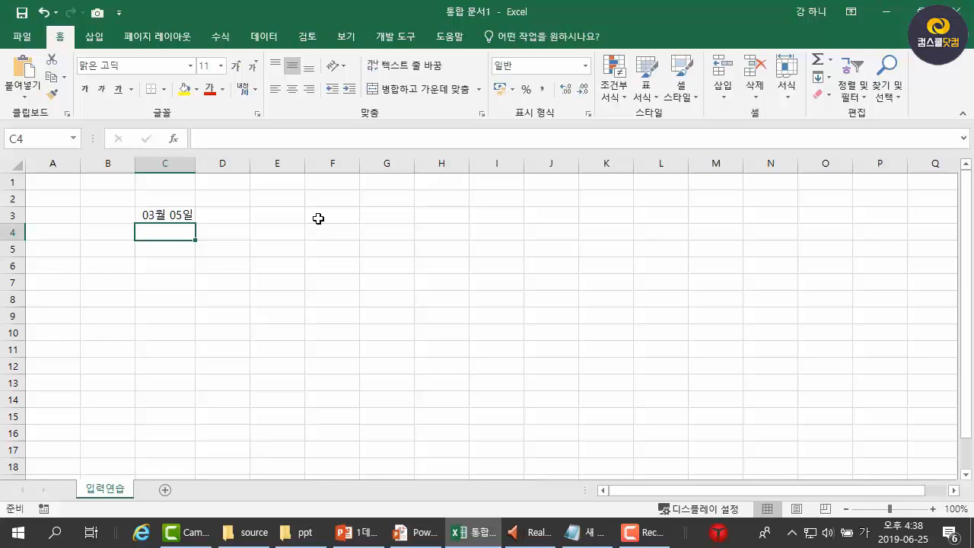
Step: Examine the custom number format applied to the date in cell C3, leaving the format as it is
key(Up)
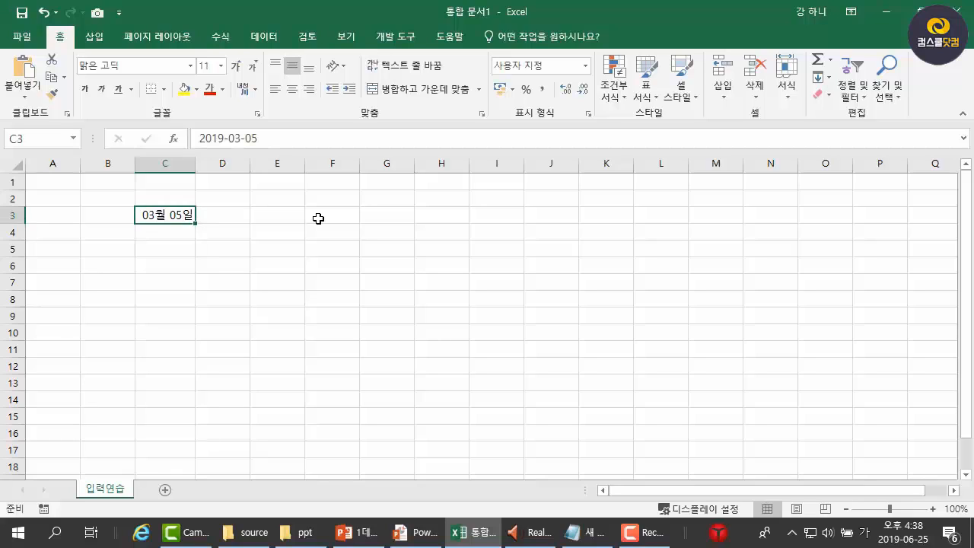
right_click(175, 221)
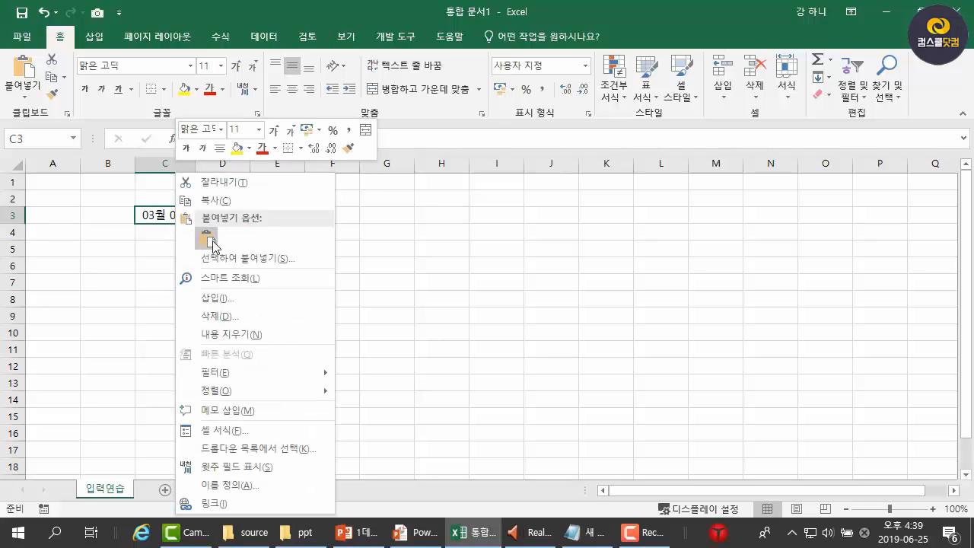
click(235, 432)
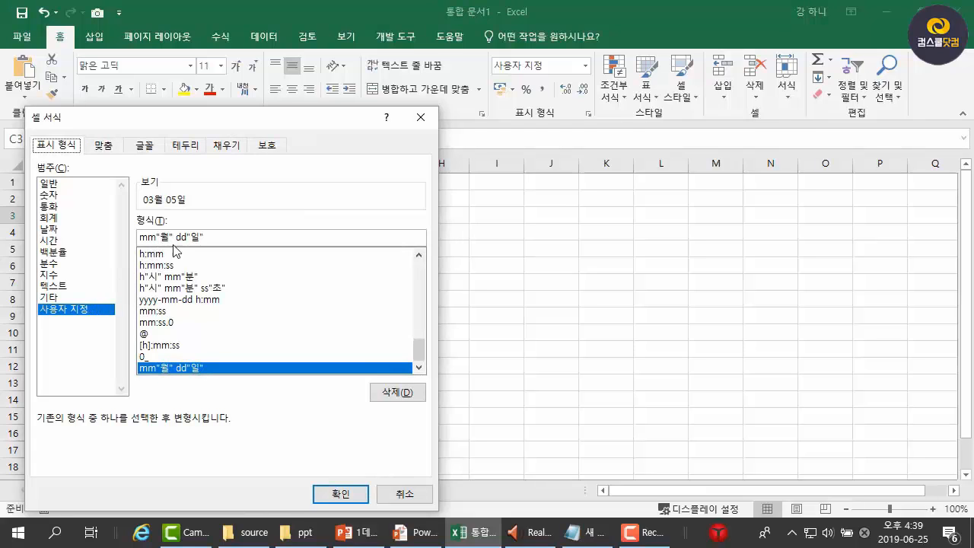
click(399, 499)
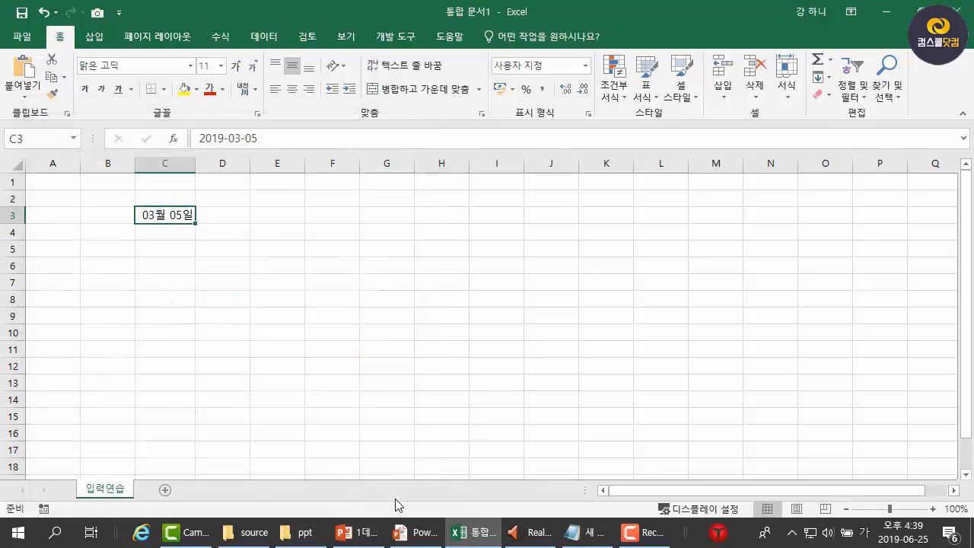
Step: Enter the time 3:5 in cell C4
click(182, 234)
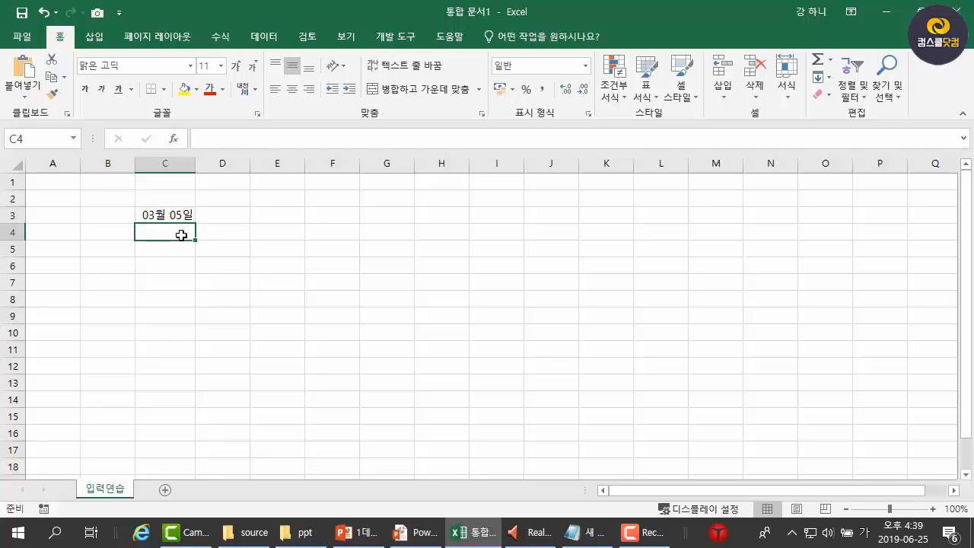
text(3:5)
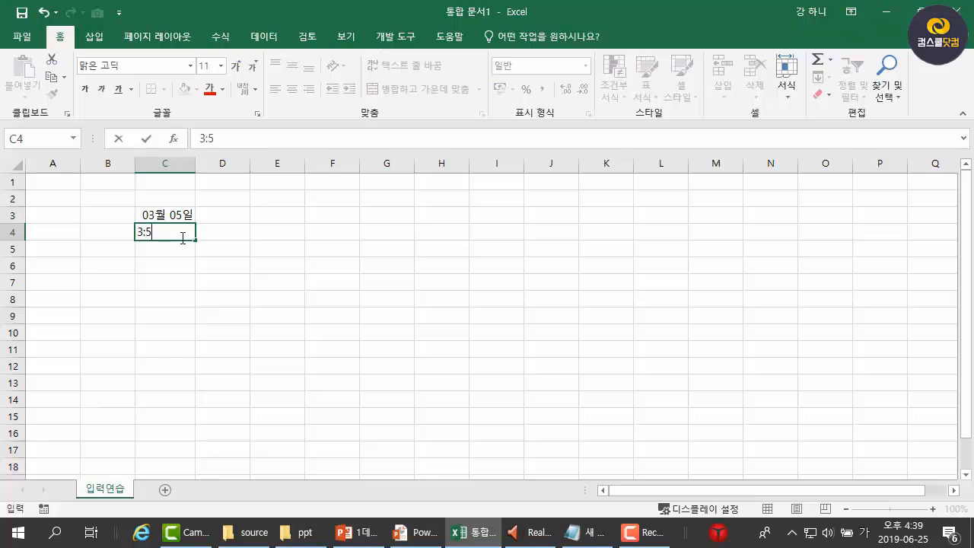
key(Return)
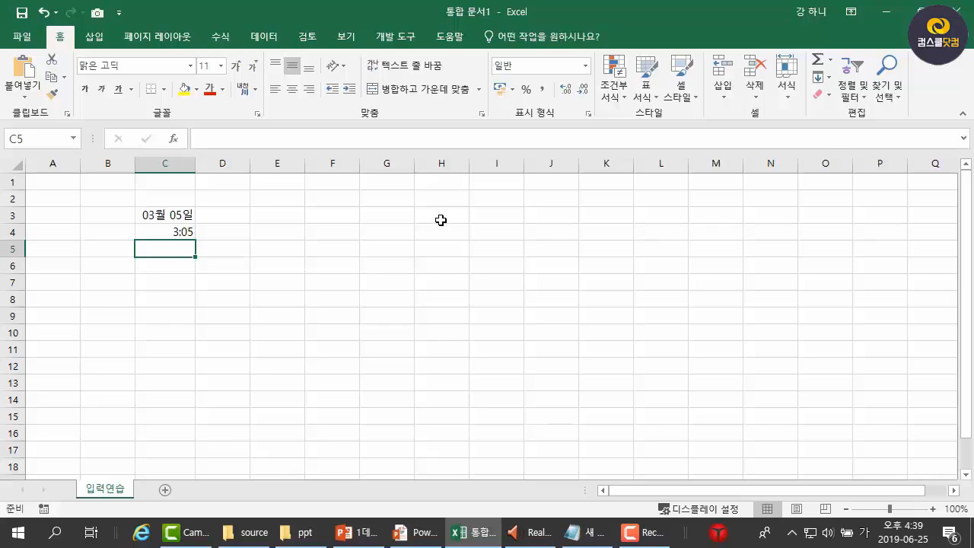
Step: Enter the date 2018-03-19 in cell C5 and the date 4/5 in cell C6
text(2018-)
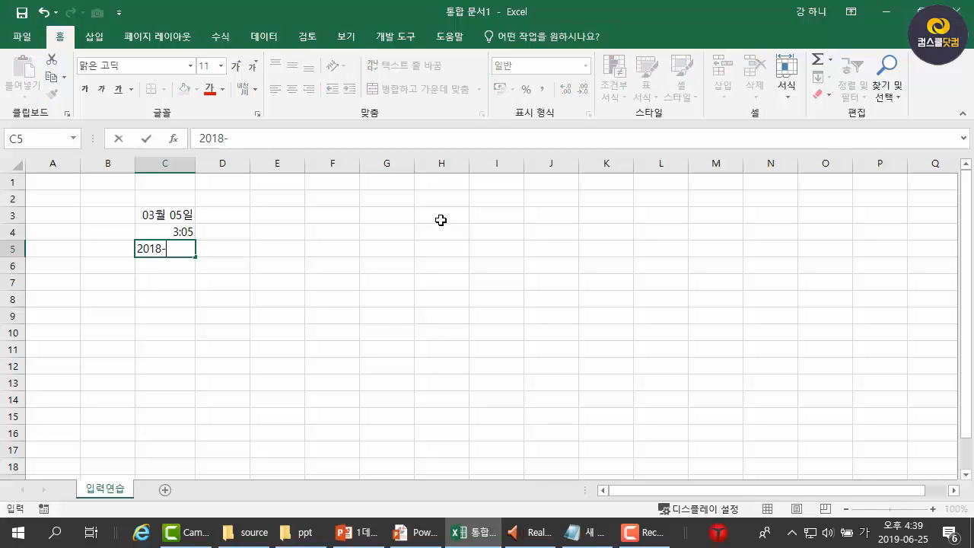
text(03-19)
key(Return)
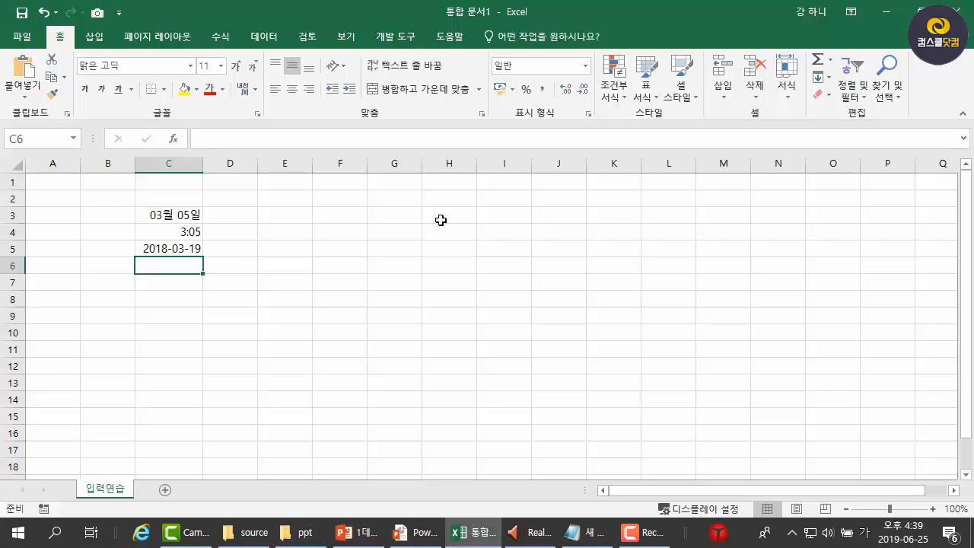
text(4/5)
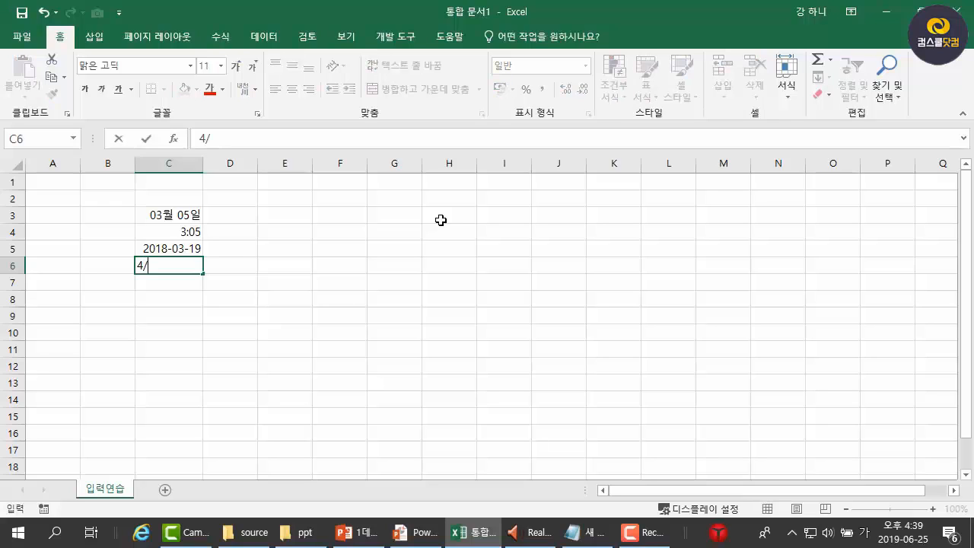
key(Return)
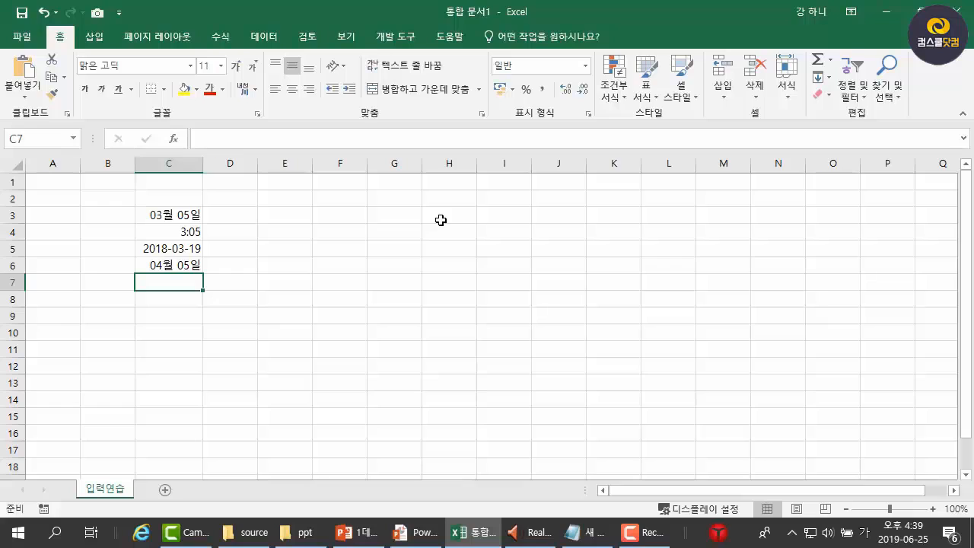
Step: Enter 한 in cell C7 and convert it to the Hanja 漢 (한수 한)
text(한)
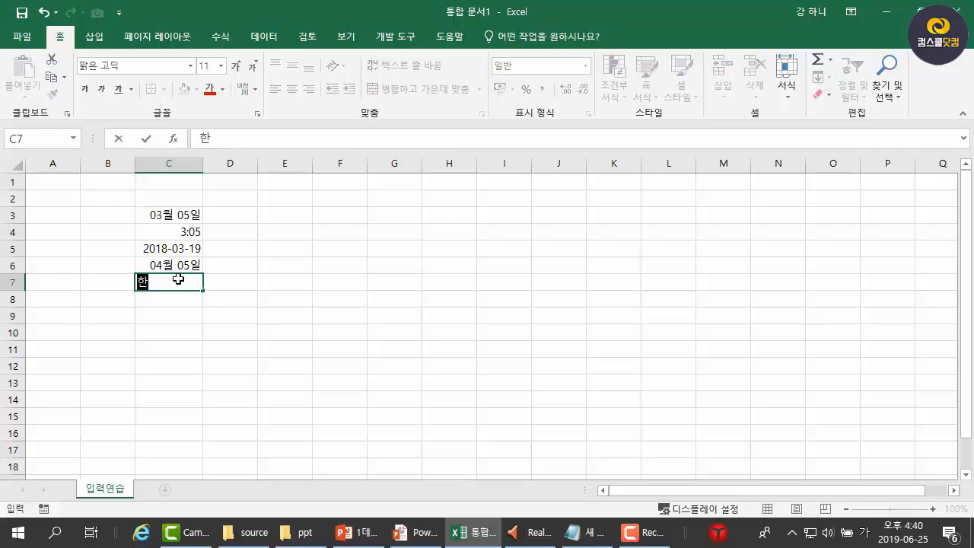
key(Hangul_Hanja)
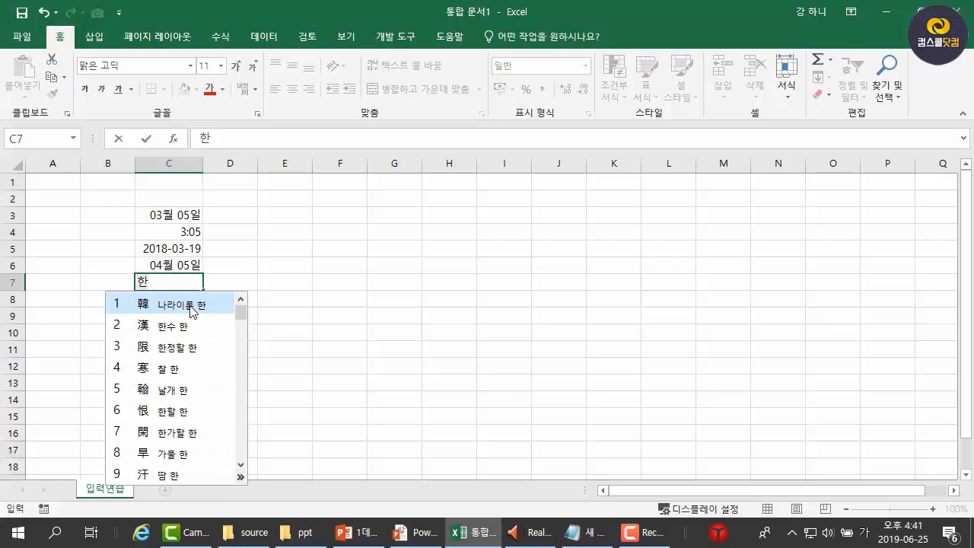
click(187, 327)
click(187, 331)
click(177, 286)
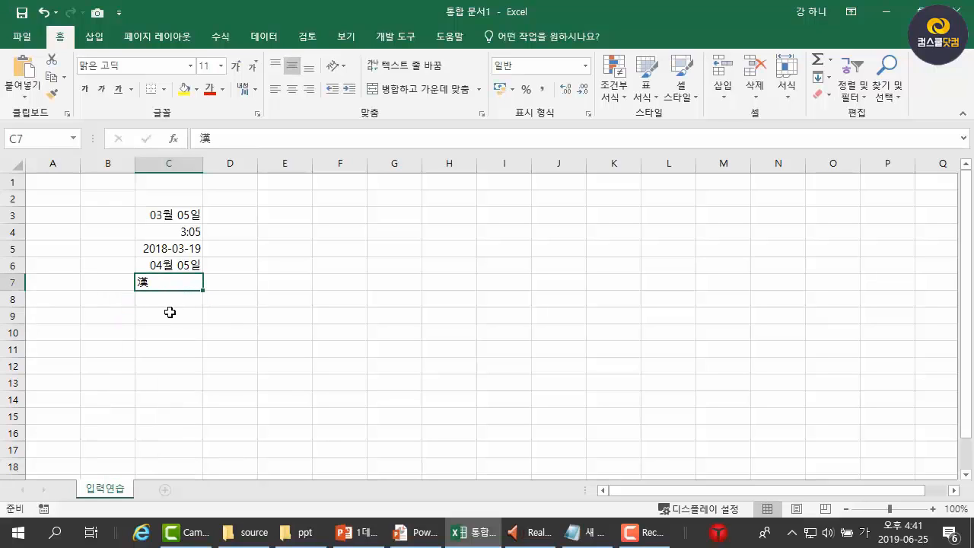
Step: Insert the Black Heart Suit symbol (♥) from the recently used symbols into cell C8 and close the symbol dialog
click(178, 297)
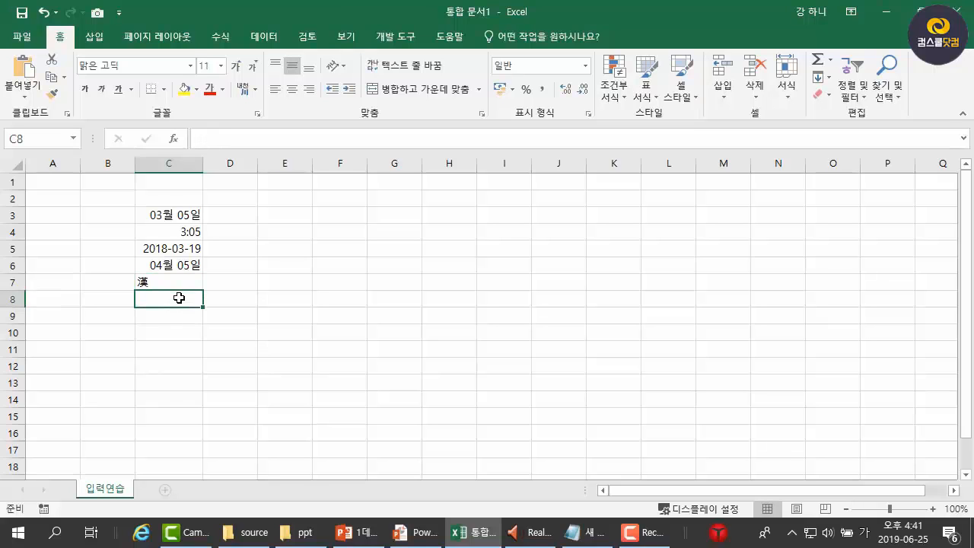
click(95, 37)
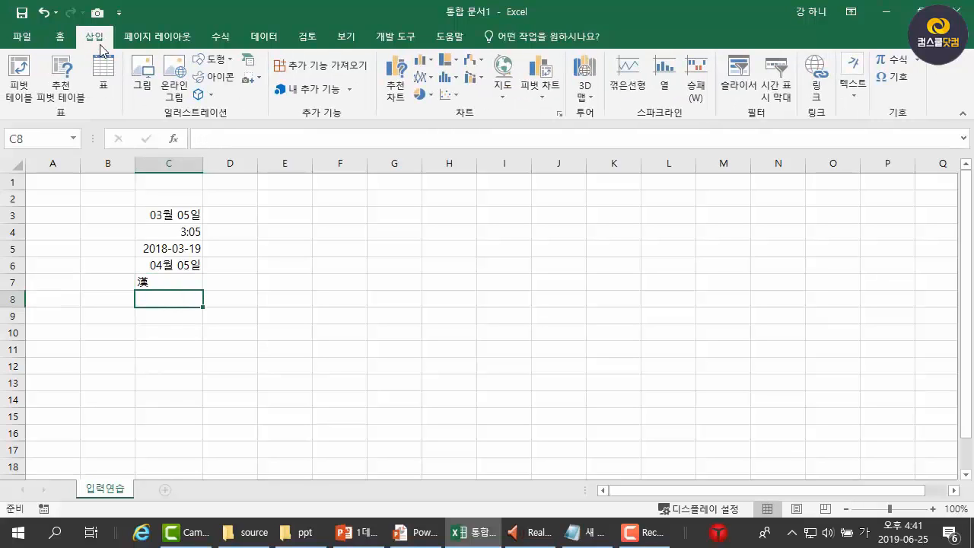
click(895, 76)
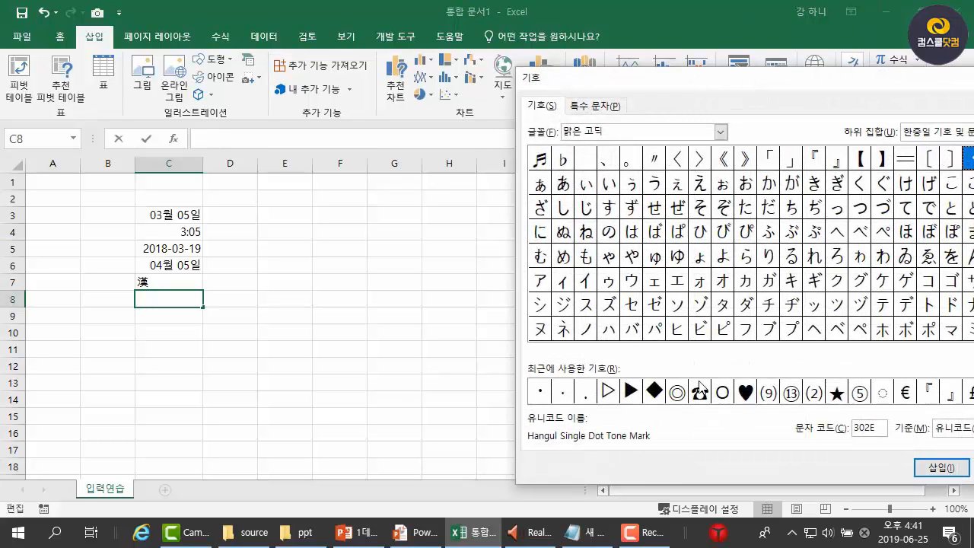
click(746, 393)
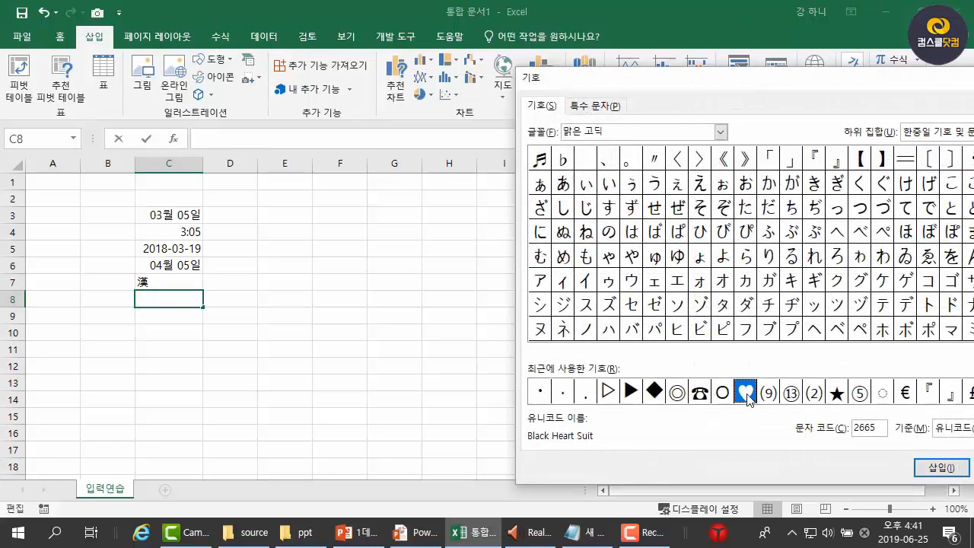
click(942, 468)
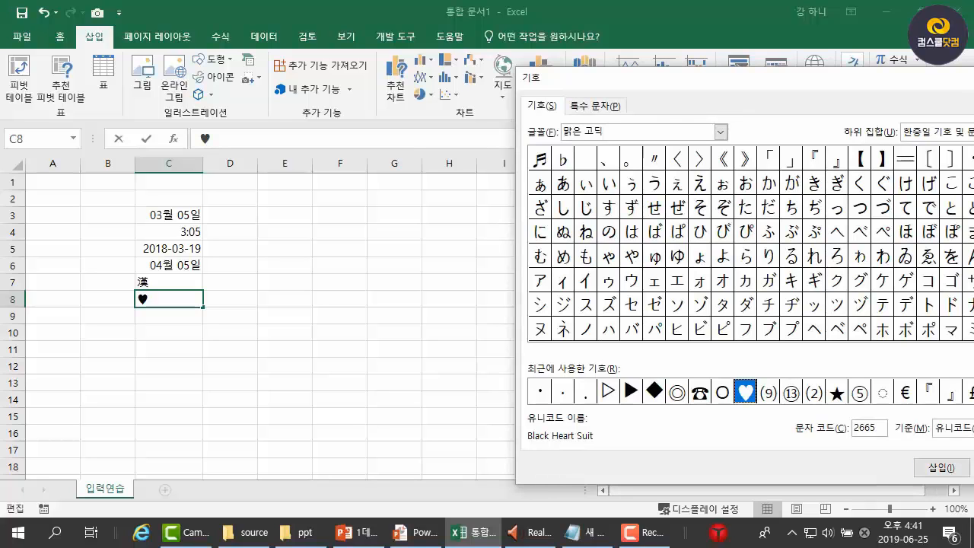
drag(870, 81, 592, 102)
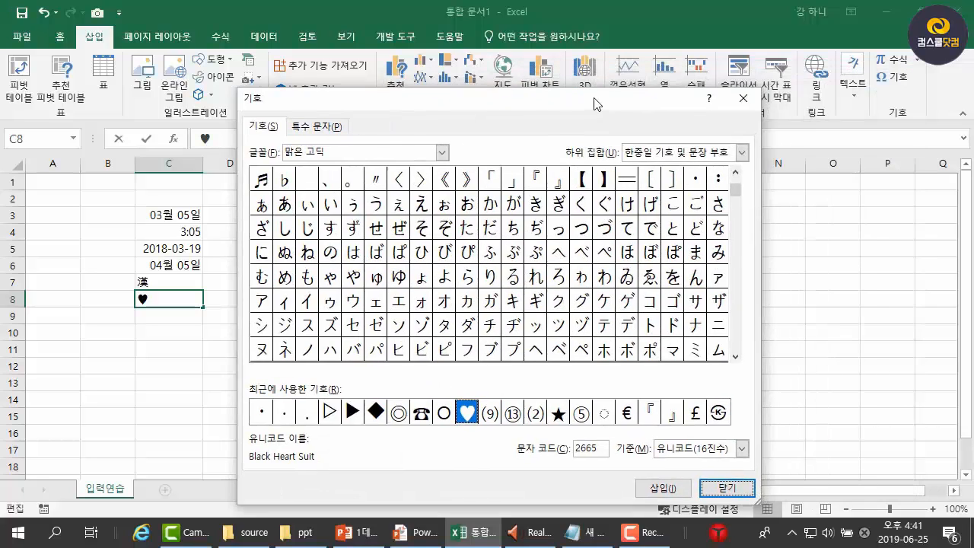
click(756, 95)
click(525, 431)
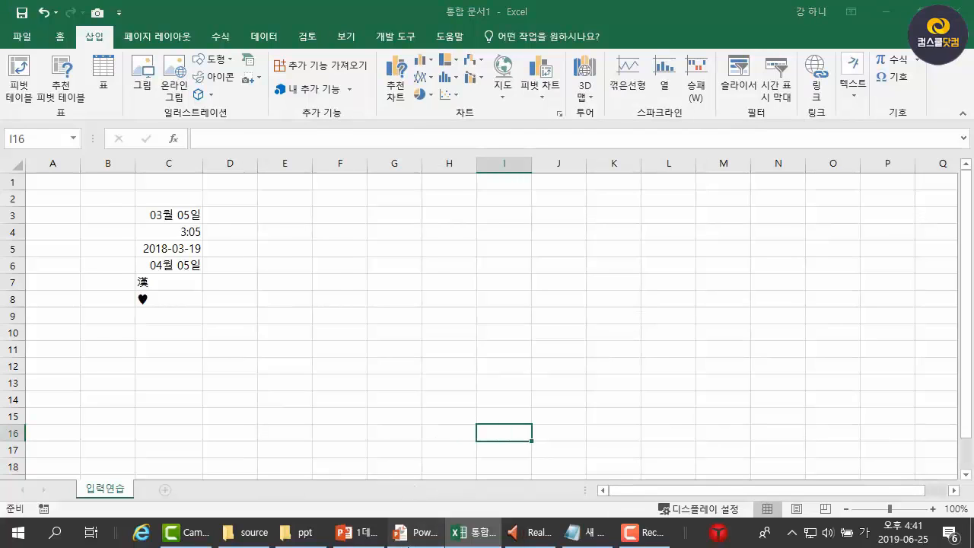
Step: Switch to the PowerPoint slide show and advance to the practice slide 실전연습: 표 데이터 입력하기
click(411, 533)
click(466, 404)
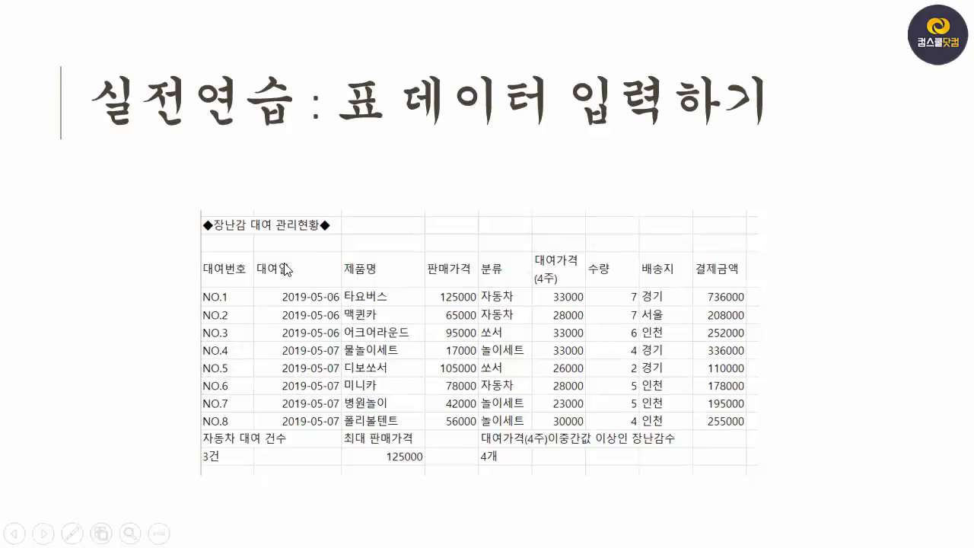
Step: Circle the ◆ before the table title and the NO prefix of the first rental number in pen, and erase the ink
key(ctrl+p)
drag(216, 210, 216, 237)
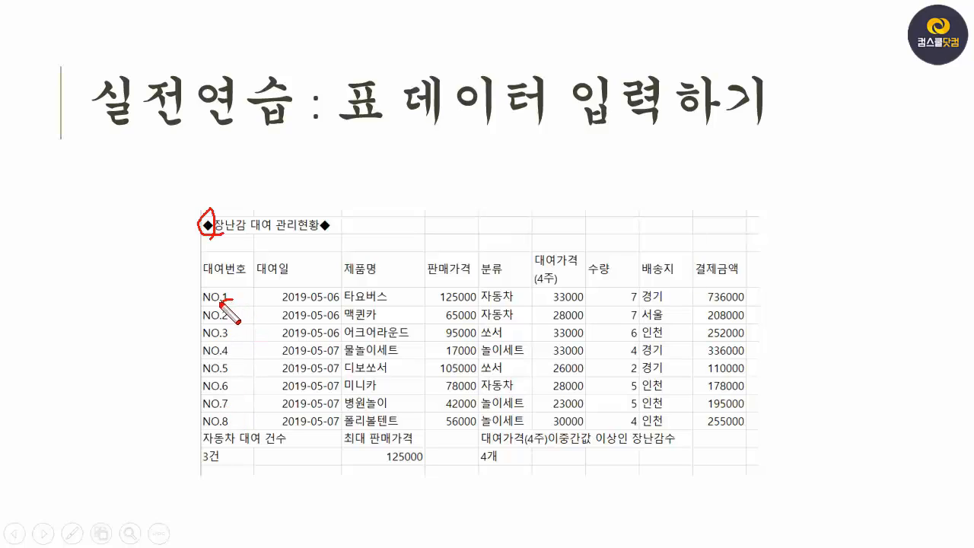
mouse_move(233, 300)
mouse_down()
mouse_move(195, 303)
mouse_move(226, 306)
mouse_up()
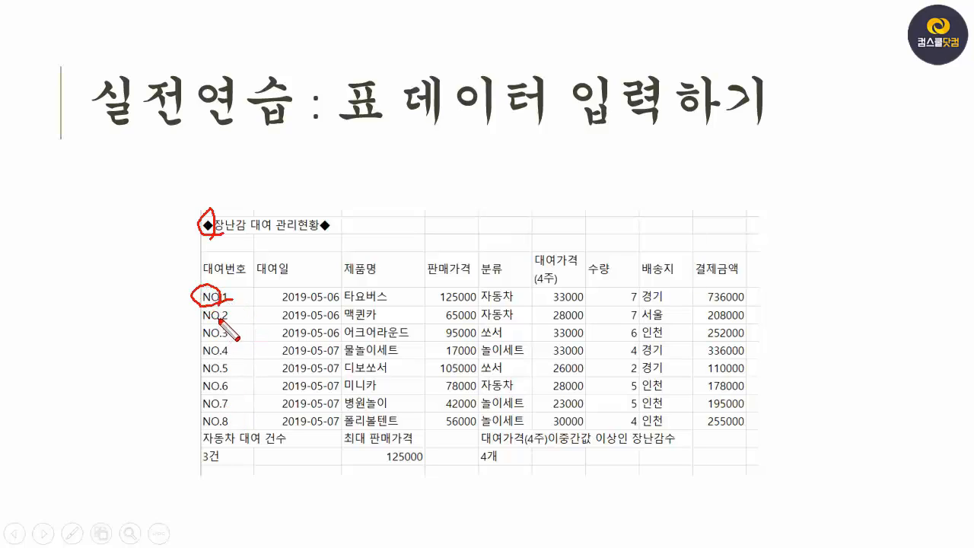
click(216, 350)
key(e)
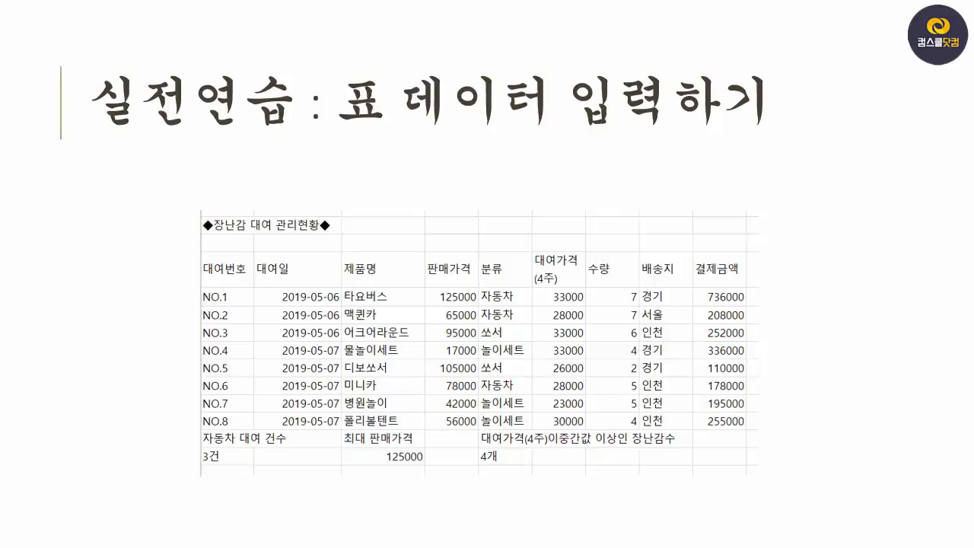
Step: Switch back to Excel, clear the contents of the whole 입력연습 sheet and delete all its cells to reset the formatting
key(alt+Tab)
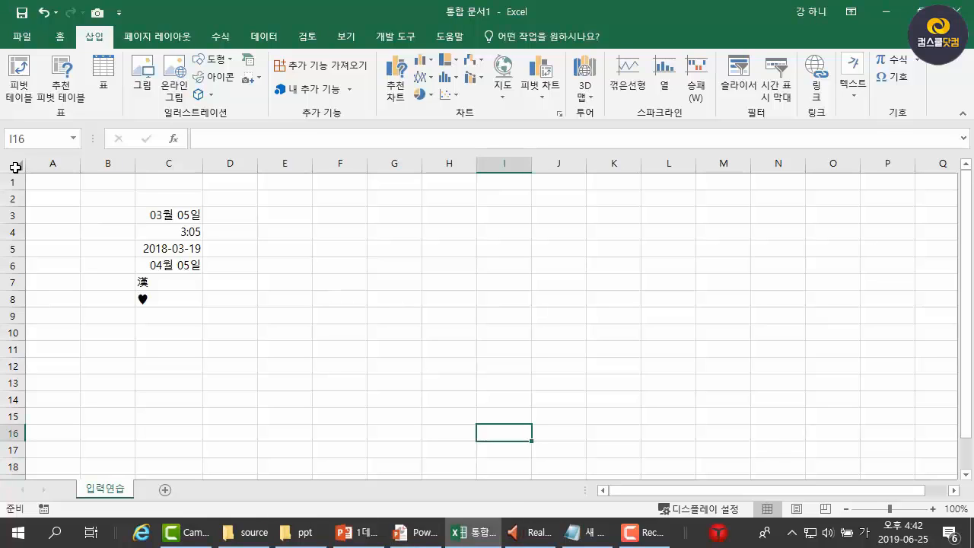
click(16, 166)
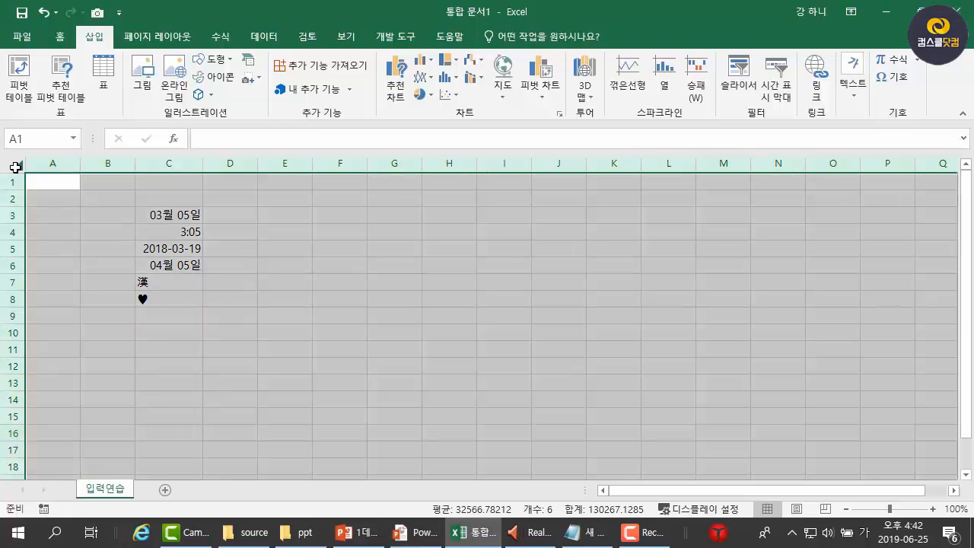
key(Delete)
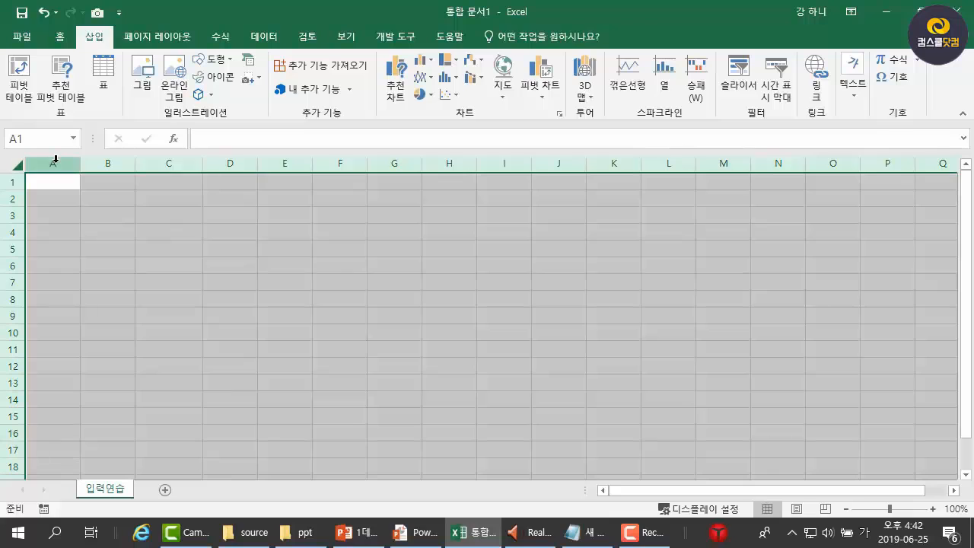
right_click(13, 173)
click(90, 312)
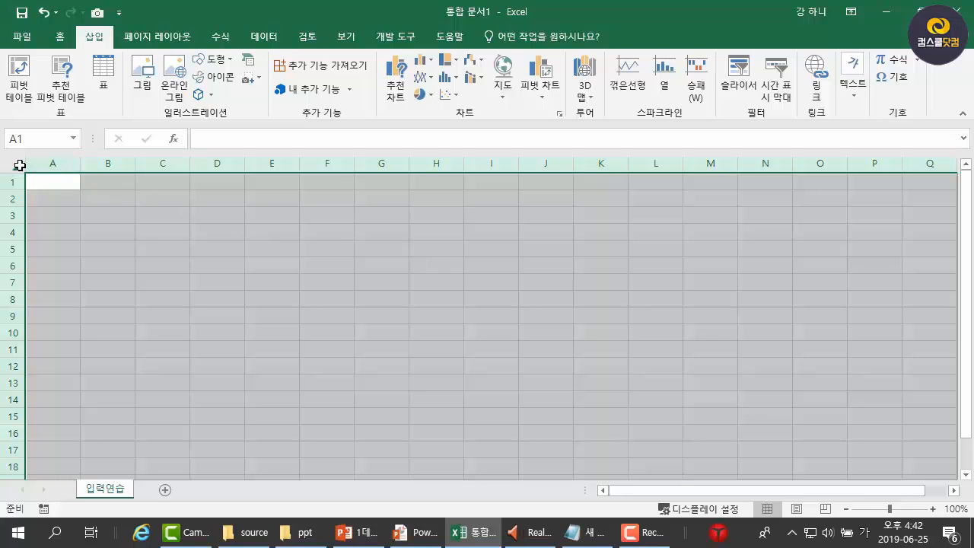
click(166, 234)
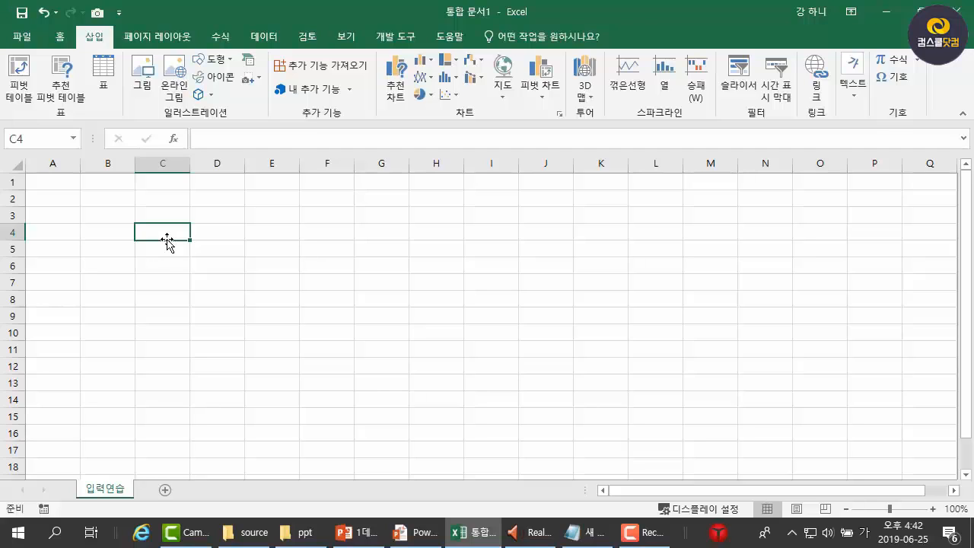
click(23, 165)
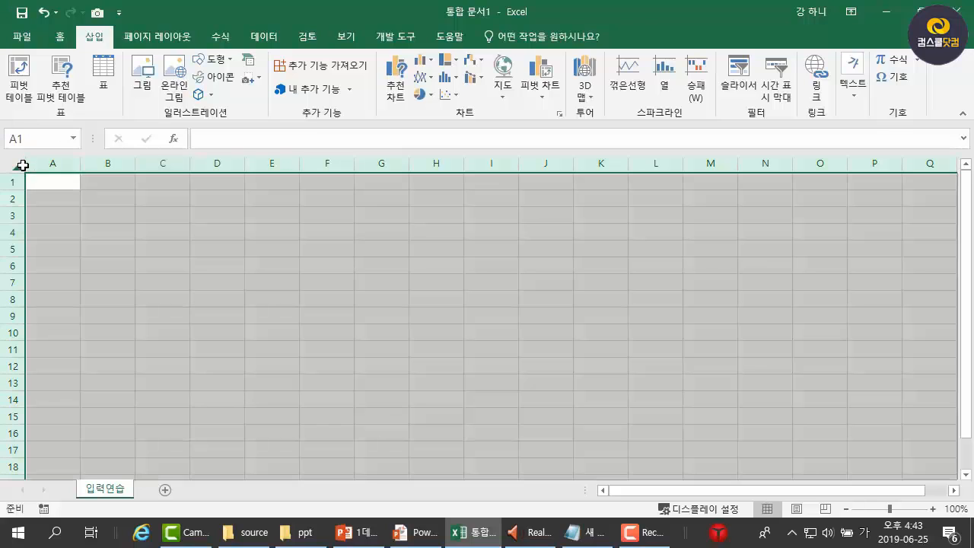
right_click(23, 165)
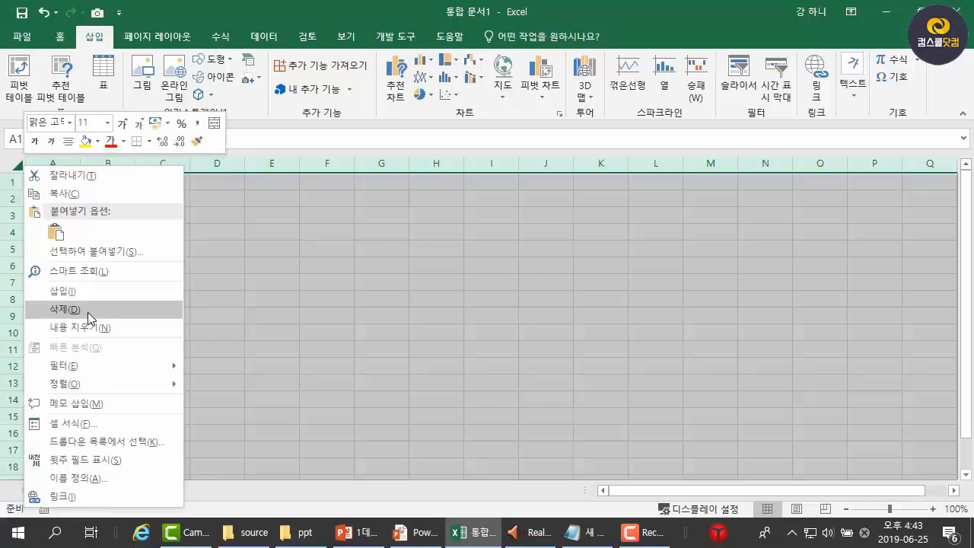
key(Escape)
click(260, 228)
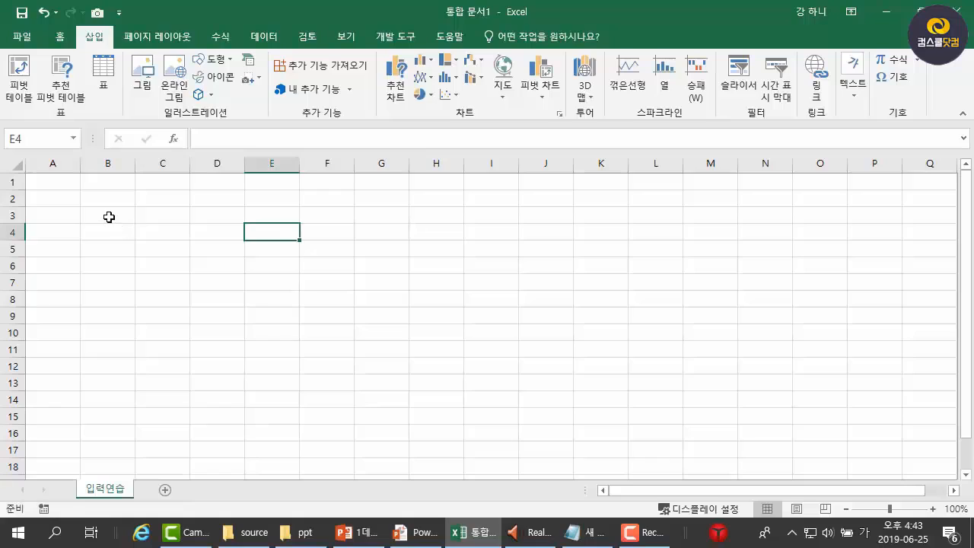
Step: Insert two Black Diamond symbols (◆◆) into cell B3 and close the symbol dialog
click(110, 217)
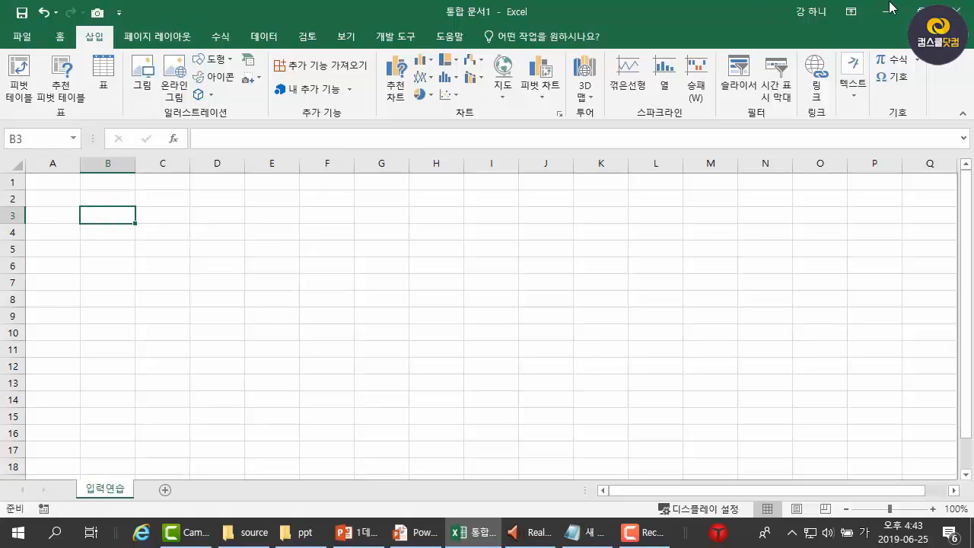
click(899, 76)
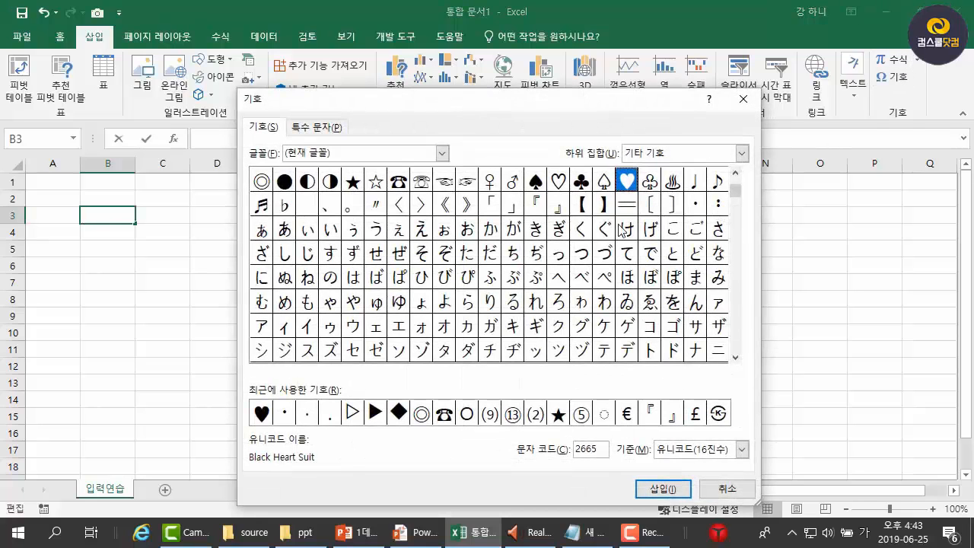
click(400, 416)
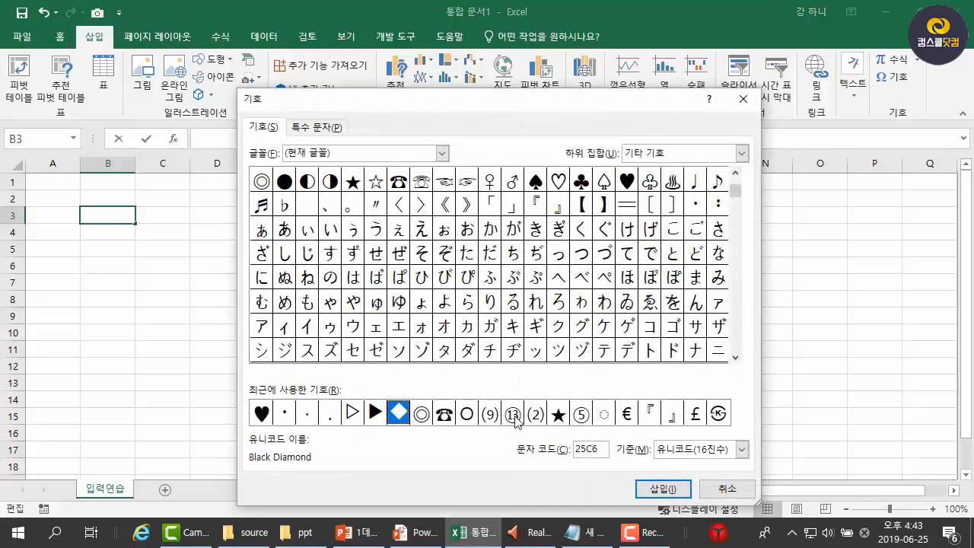
click(677, 492)
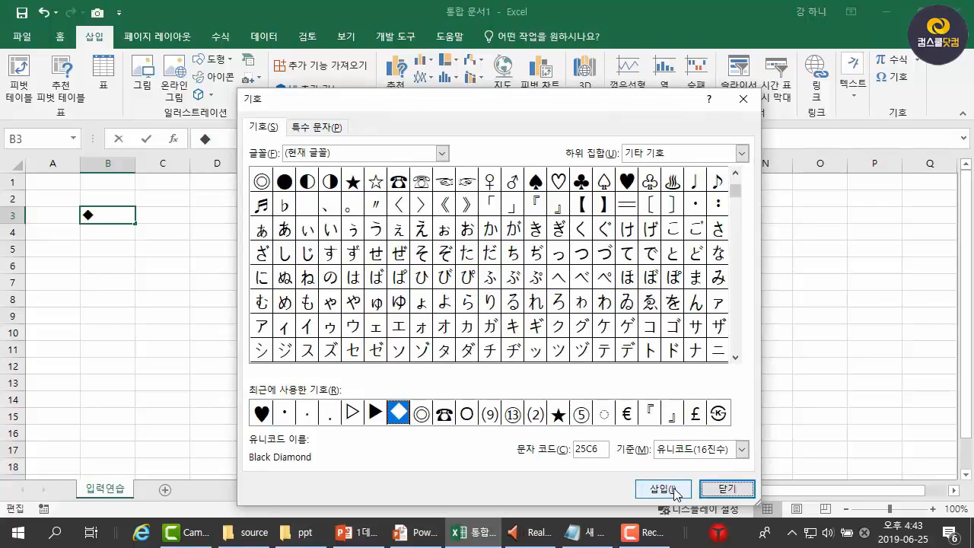
click(675, 491)
click(722, 490)
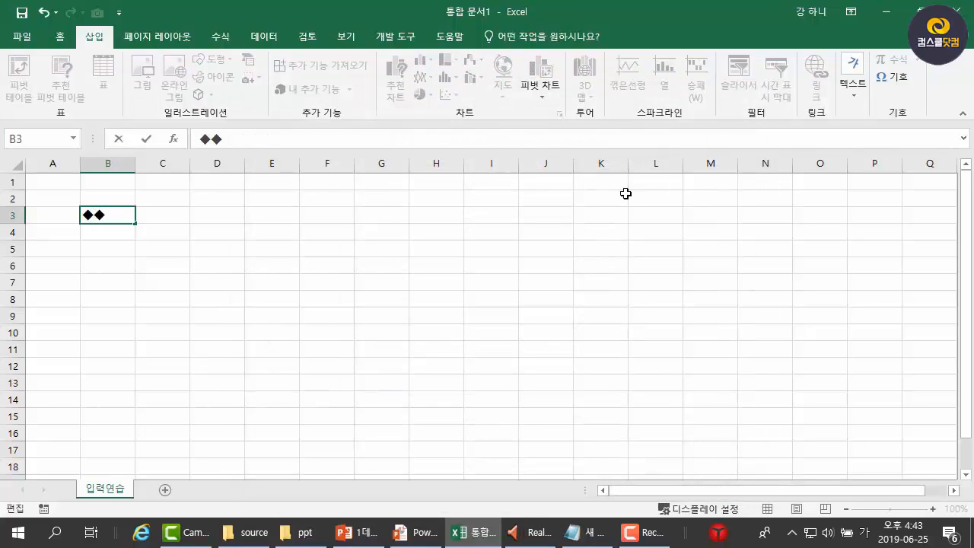
Step: Enter the title text 장난감 대여 관리현황 between the two diamonds in cell B3 and move to cell B5
text(장난가)
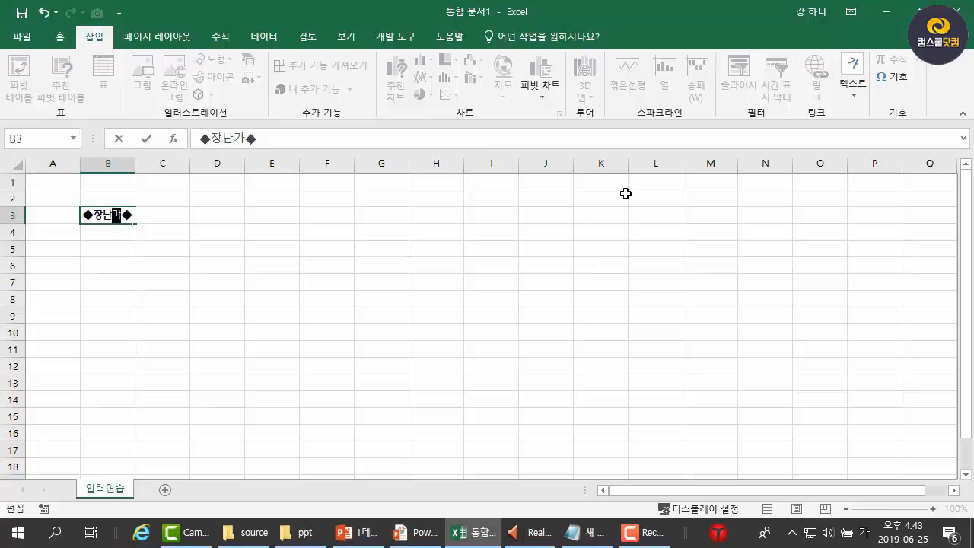
text(ㅁ 대여 관리)
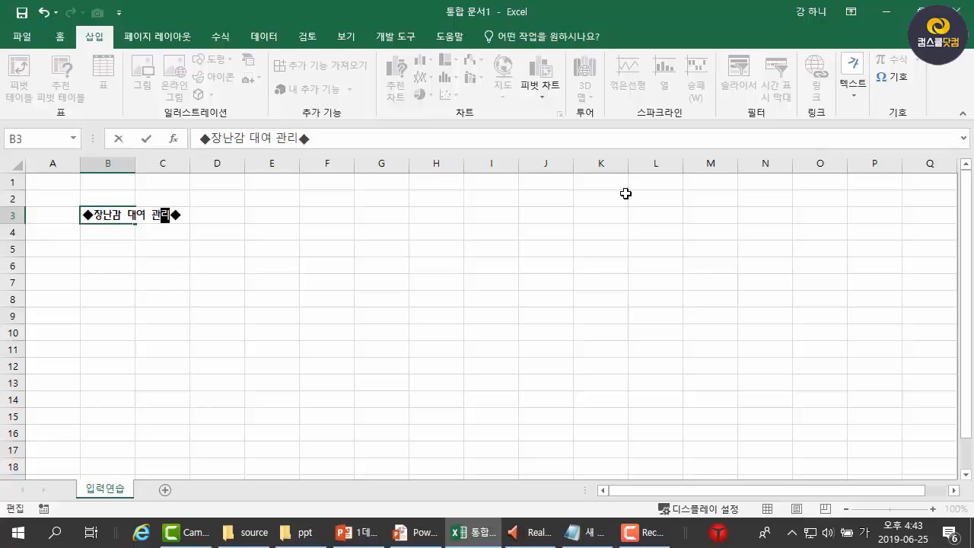
text(현황)
key(Return)
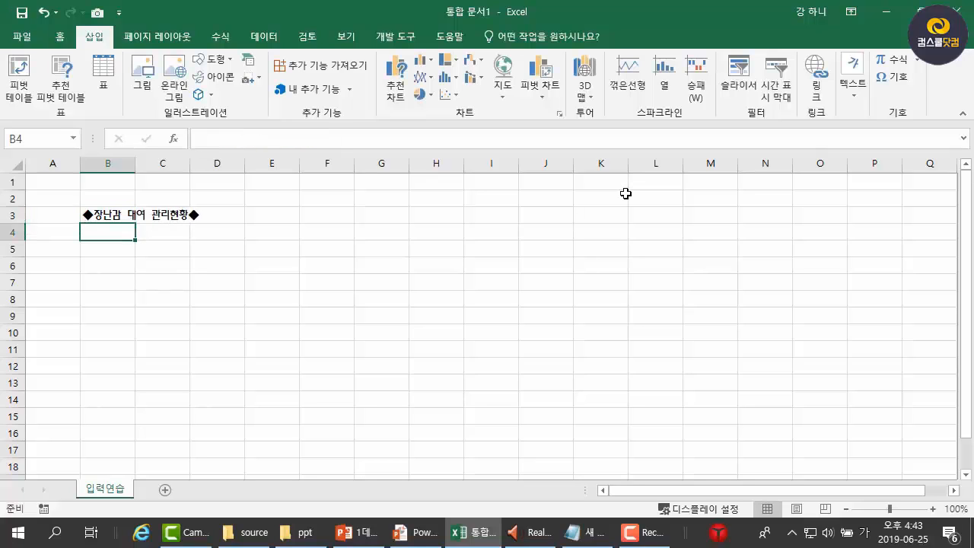
key(Return)
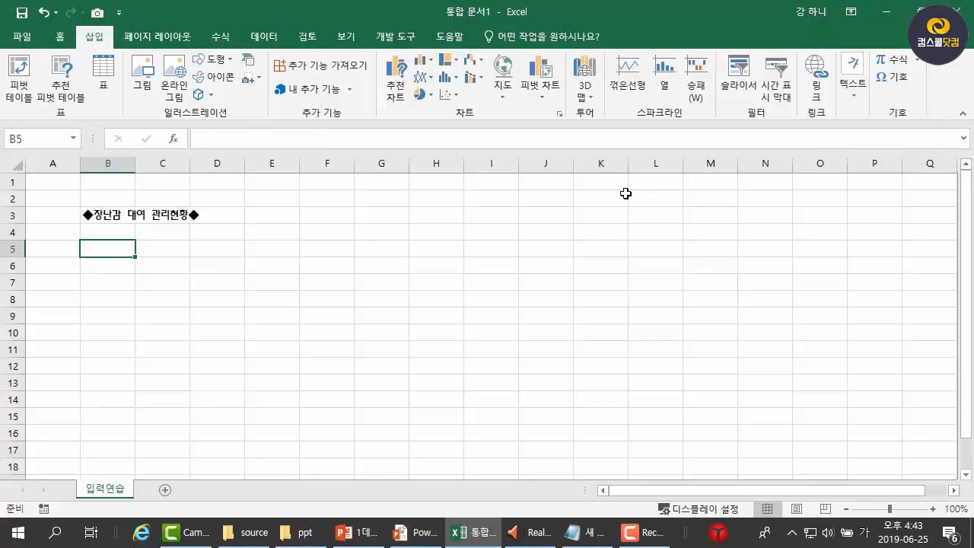
Step: Enter the column headings 대여번호, 대여일, 제품명, 판매가격 and 분류 in cells B5 through F5
text(대여번호)
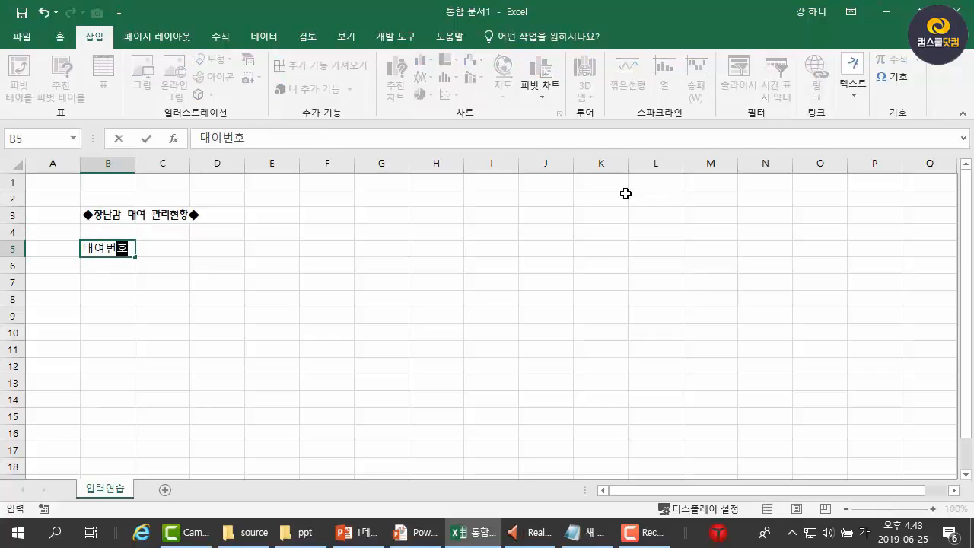
key(Tab)
text(대여일)
key(Tab)
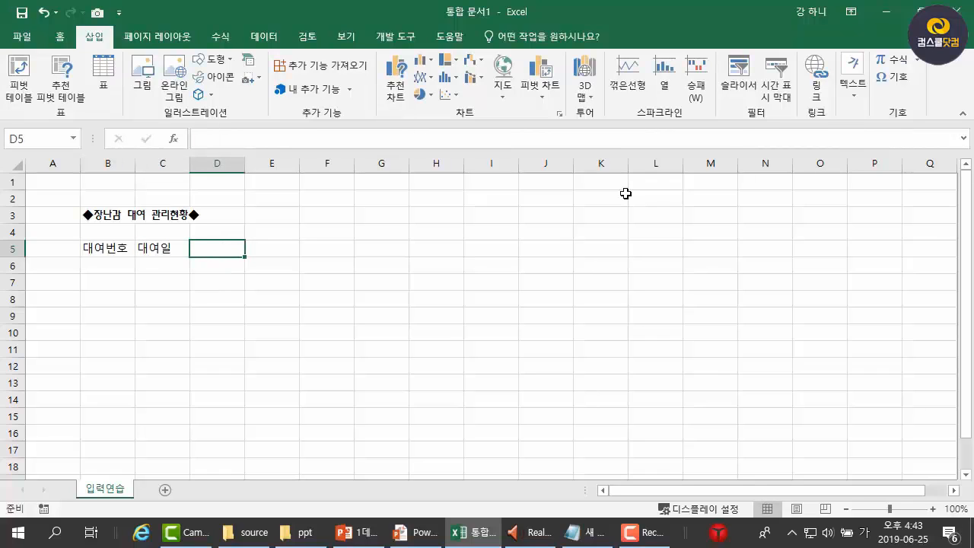
text(제품명)
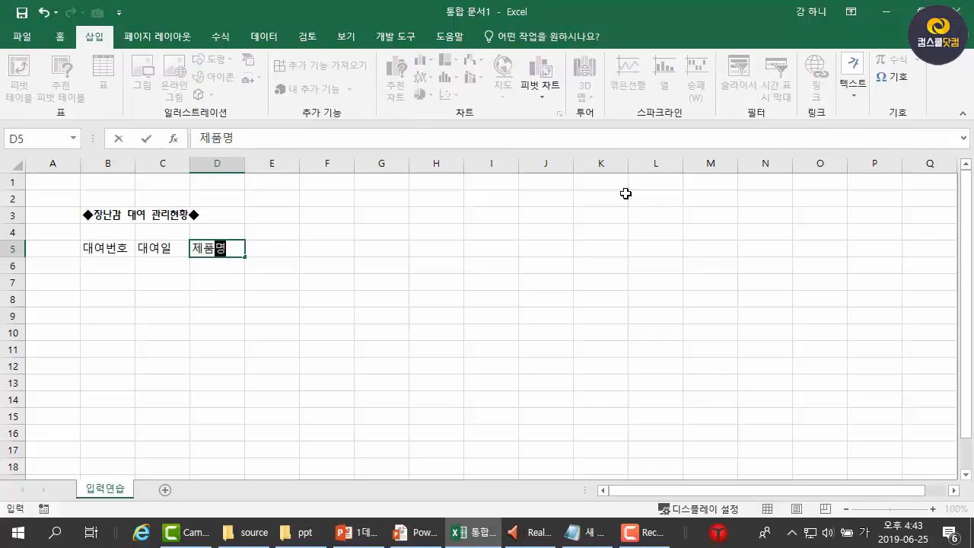
key(Tab)
text(판매가격)
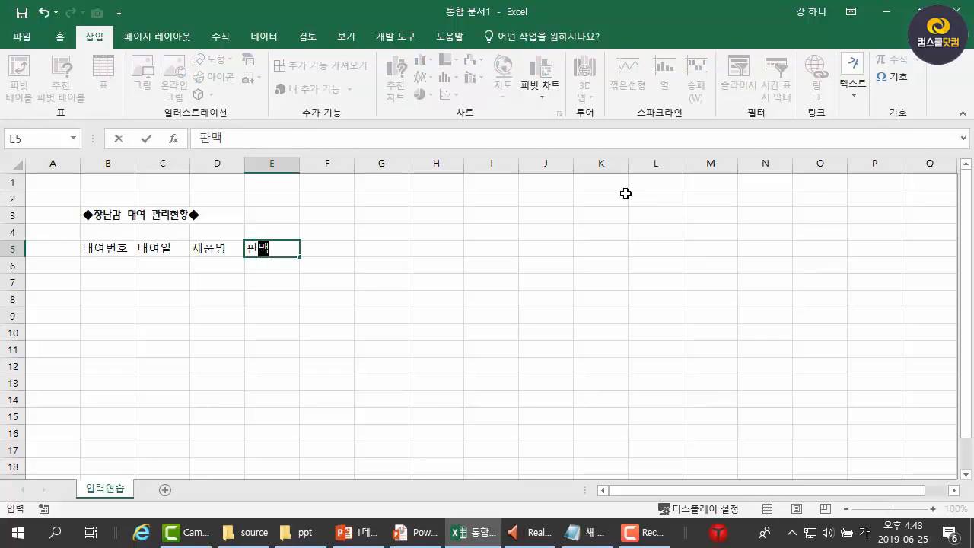
key(Tab)
text(분류)
key(Tab)
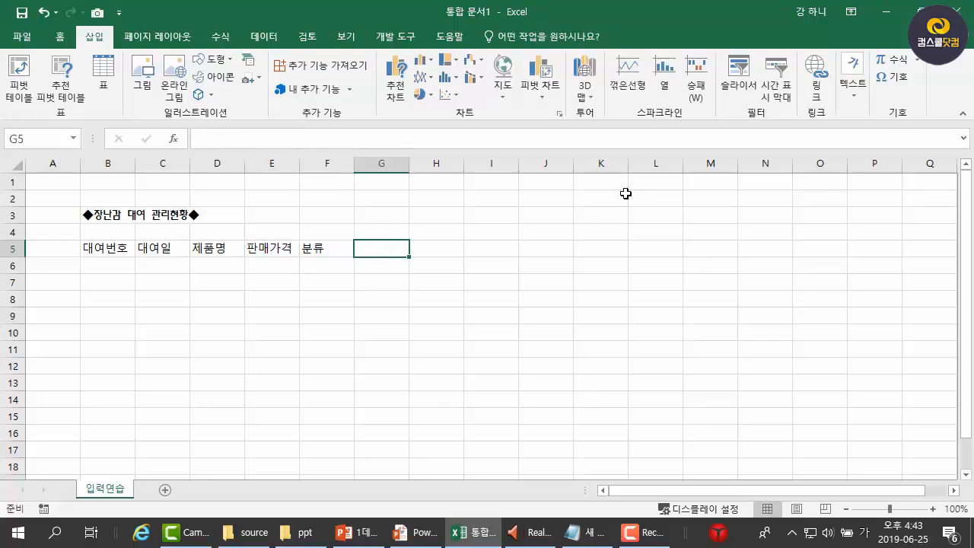
Step: Enter the heading 대여가격 (4주) in cell G5, with (4주) on a second line inside the cell
text(댕여가격)
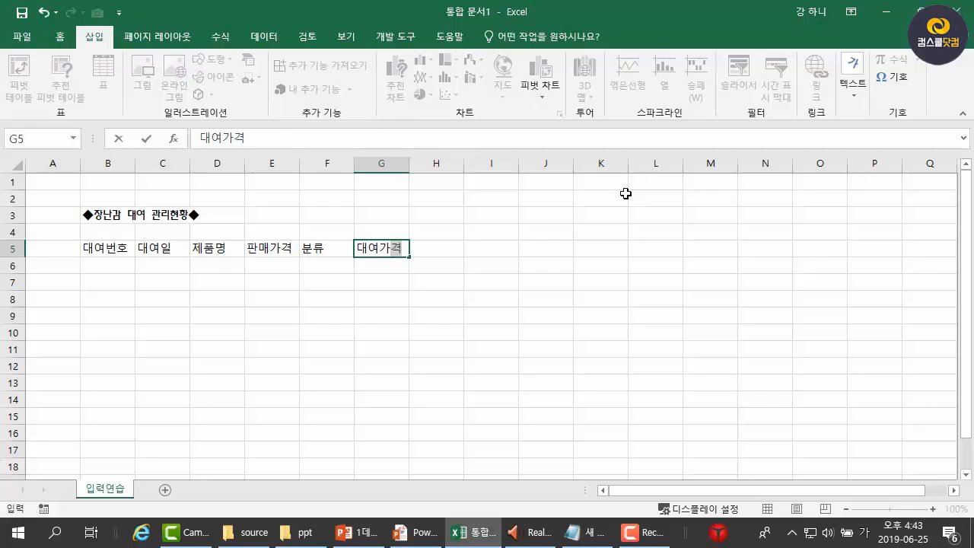
key(Return)
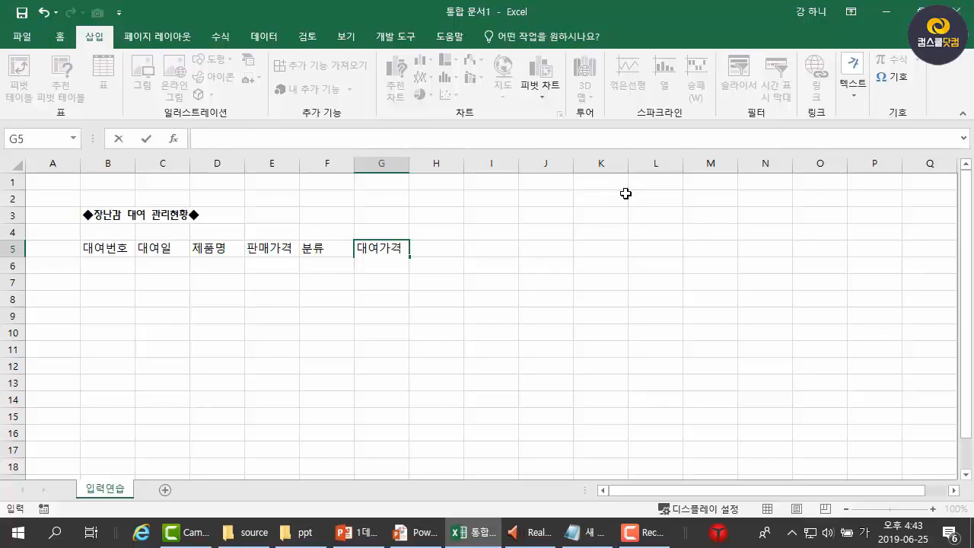
text((4주))
key(Tab)
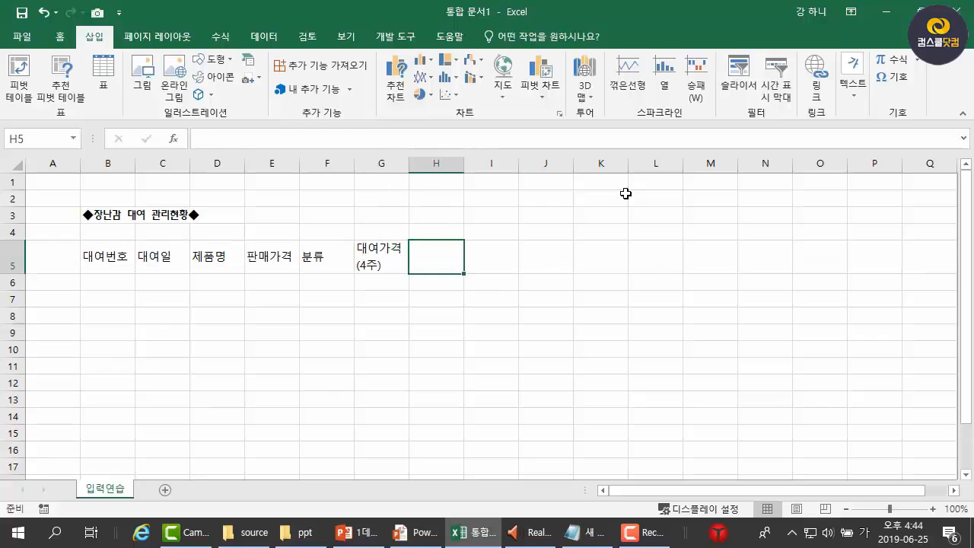
Step: Complete the heading row with 수량, 배송지 and 결제금액 in cells H5 through J5
text(수량)
key(Tab)
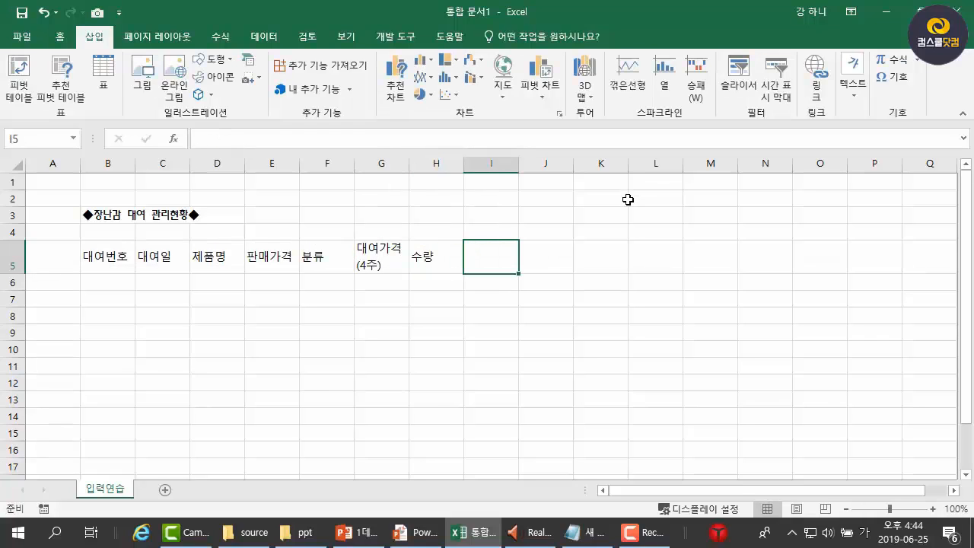
text(뱃송지)
key(Tab)
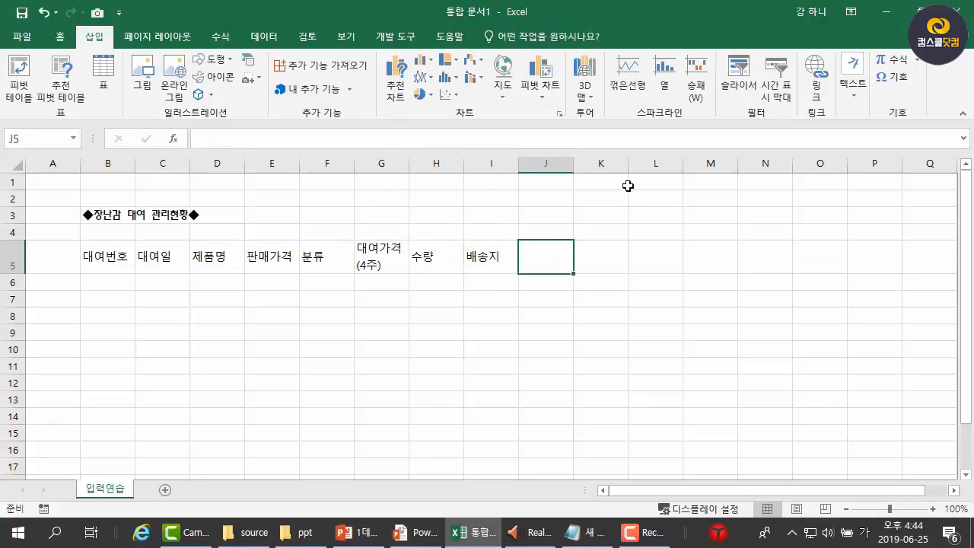
text(결제금액)
key(Return)
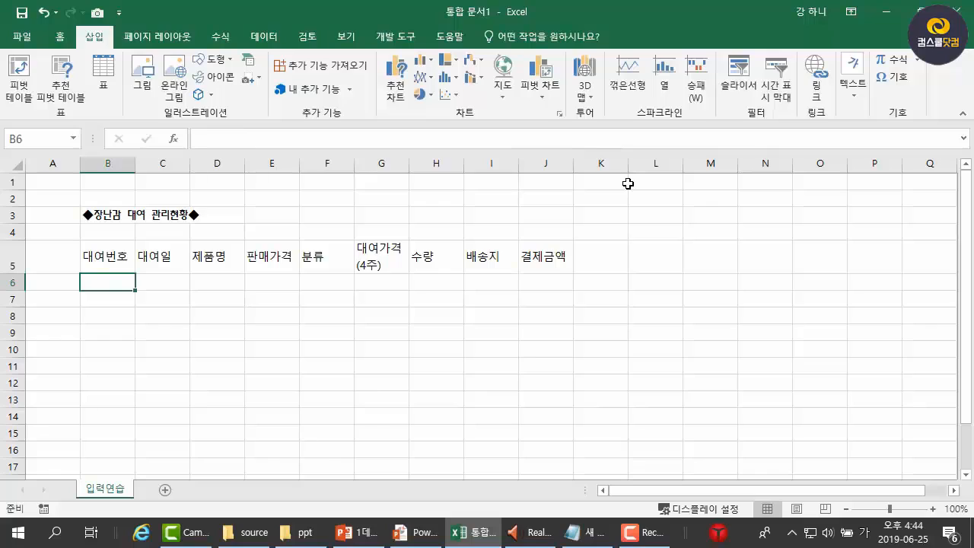
Step: Enter NO.1 in cell B6 and auto-fill the rental numbers down to NO.8 in B13
key(Hangul)
text(N)
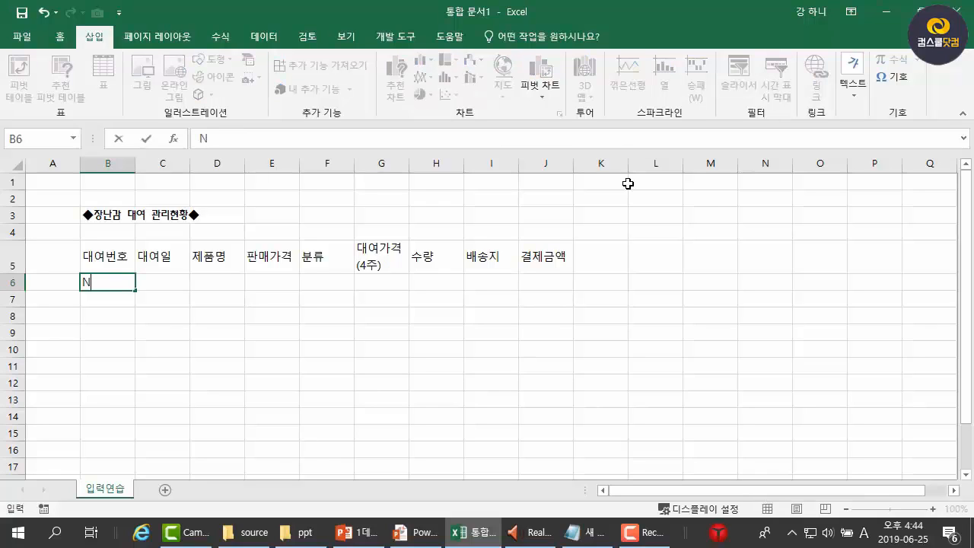
text(O.1)
key(ctrl+Return)
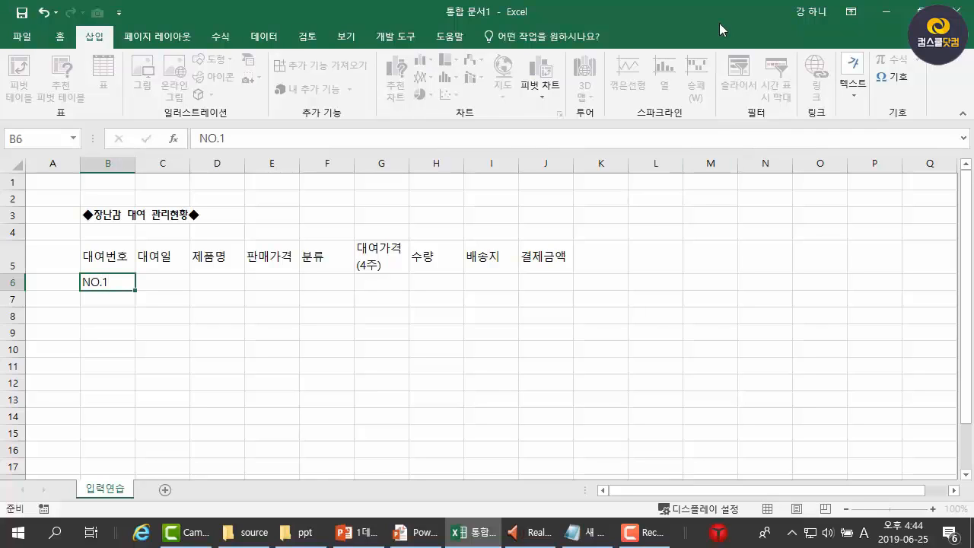
key(Return)
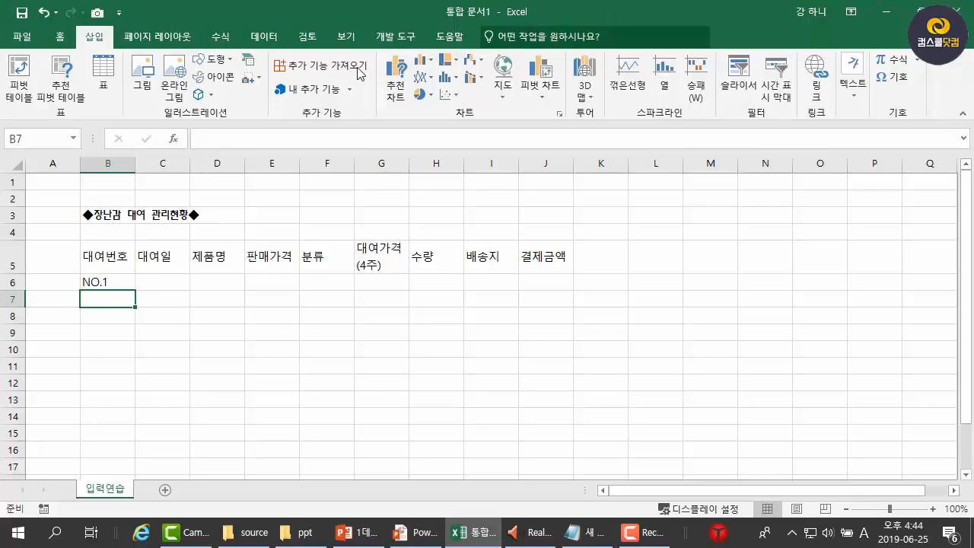
click(116, 284)
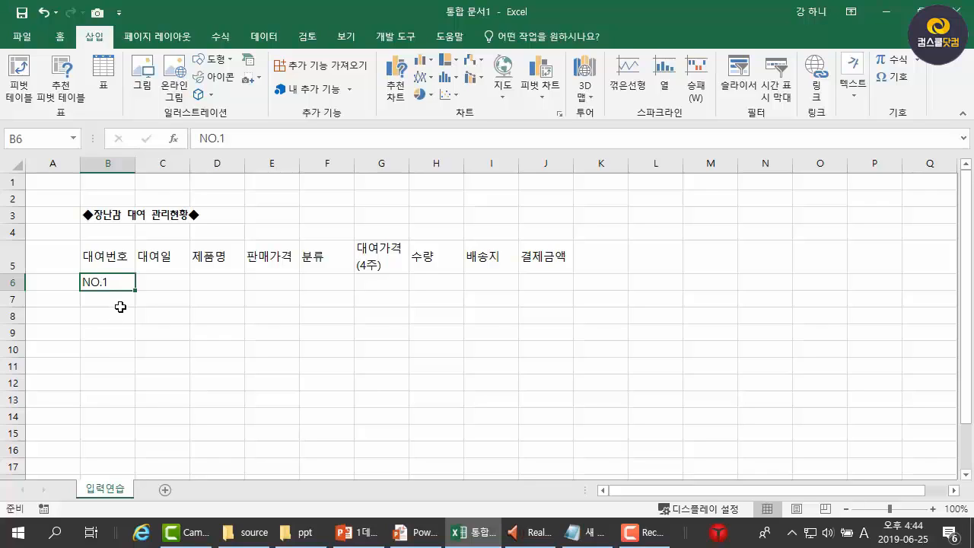
drag(136, 292, 124, 403)
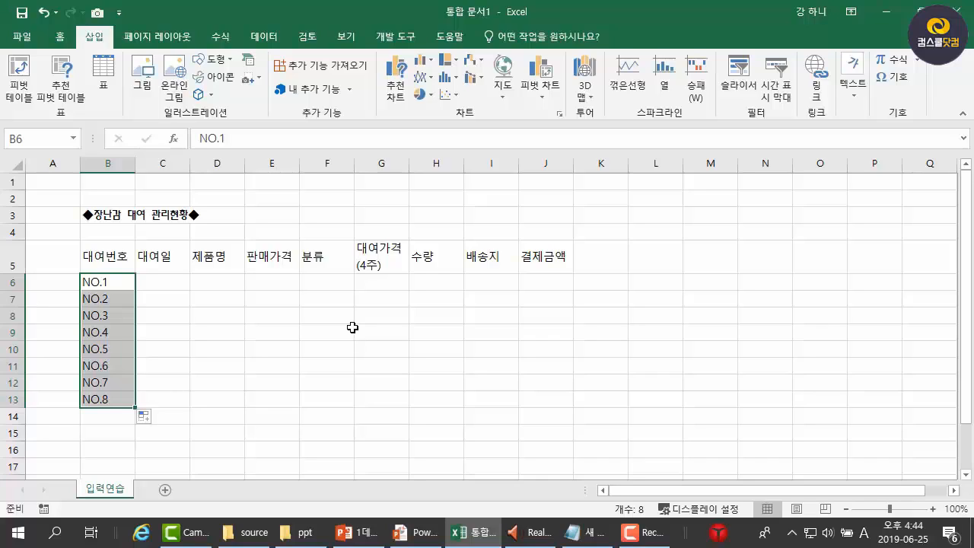
Step: Enter the rental date 2019-5-6 in cell C6 and the product name 타요버스 in D6
click(164, 282)
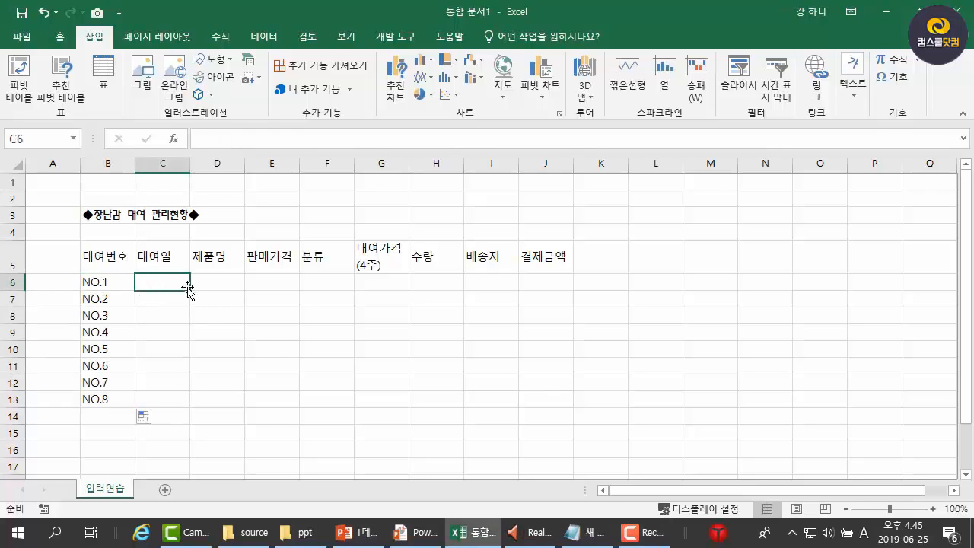
text(2019)
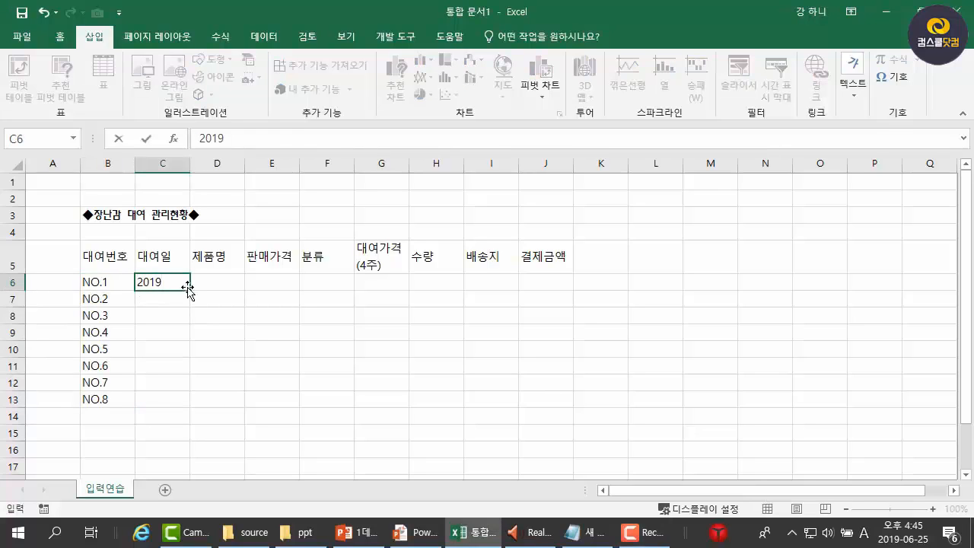
text(-5-6)
key(Tab)
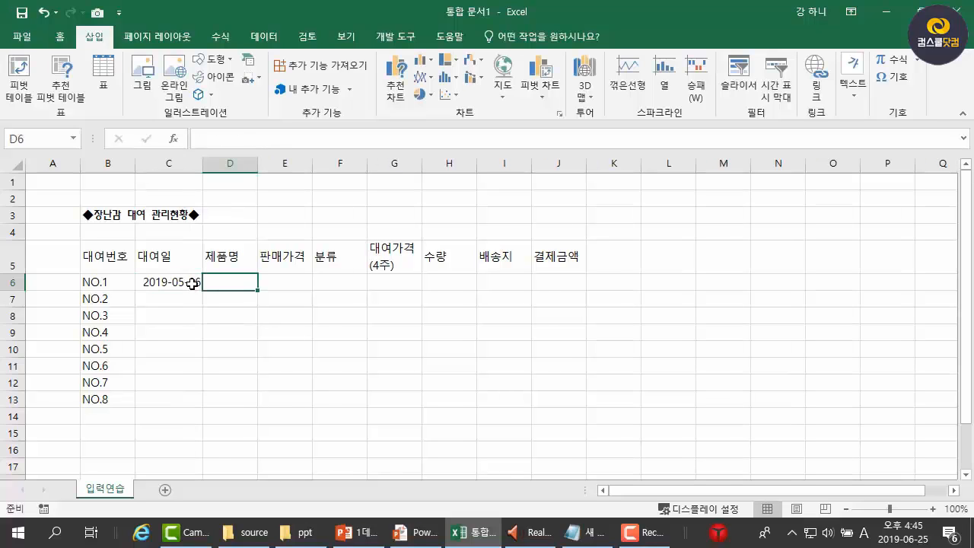
text(xkd)
key(BackSpace)
key(BackSpace)
key(BackSpace)
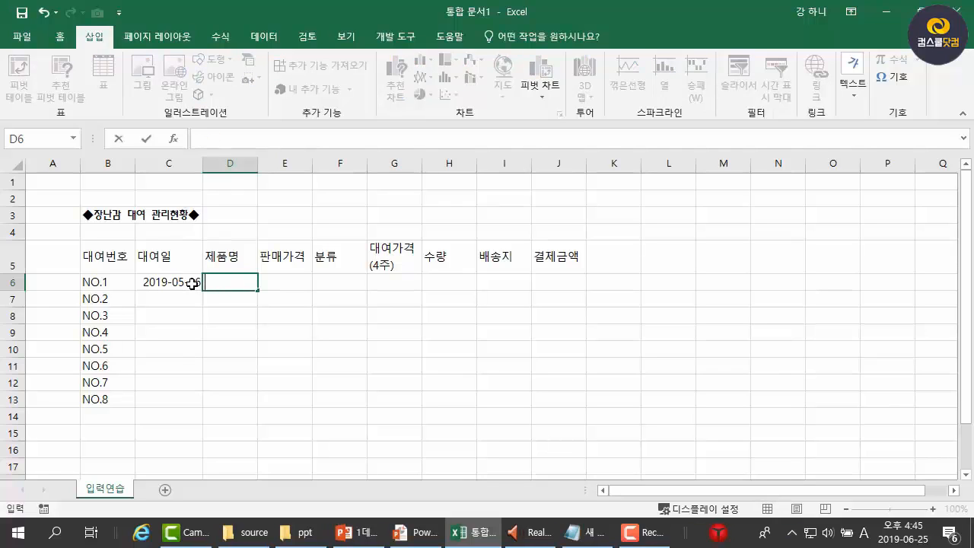
key(Hangul)
text(타요버스)
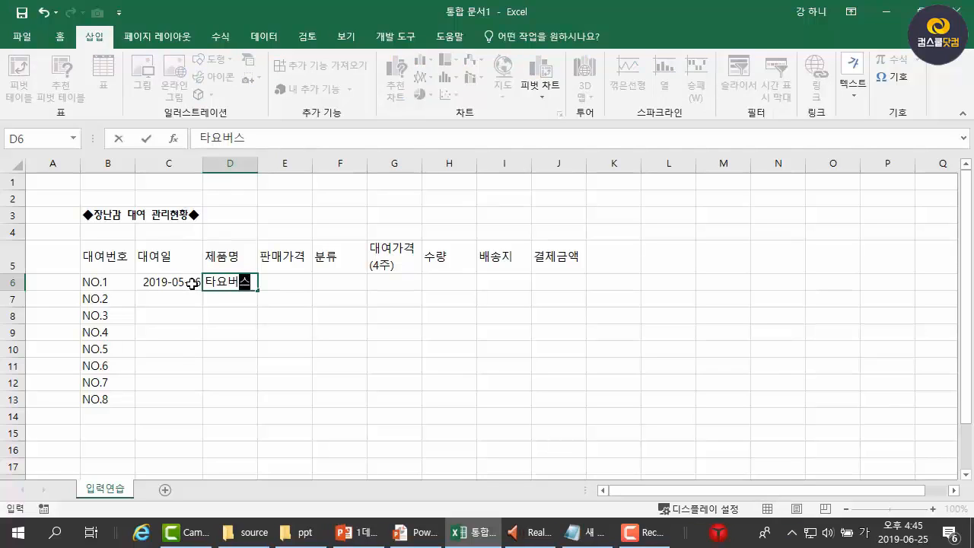
key(Tab)
Step: Enter the sale price 125000 in cell E6 and the category 자동차 in F6
text(12)
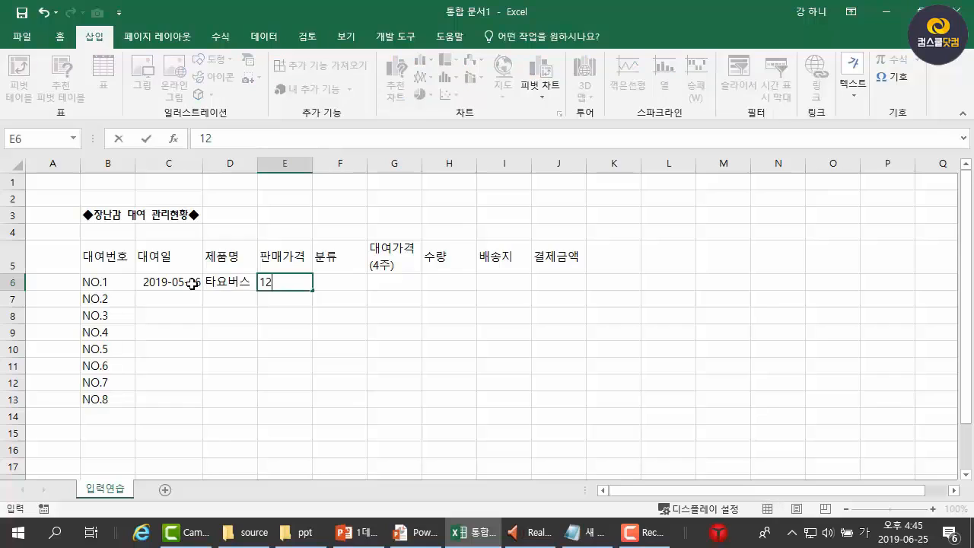
text(5000)
key(Tab)
text(자동차)
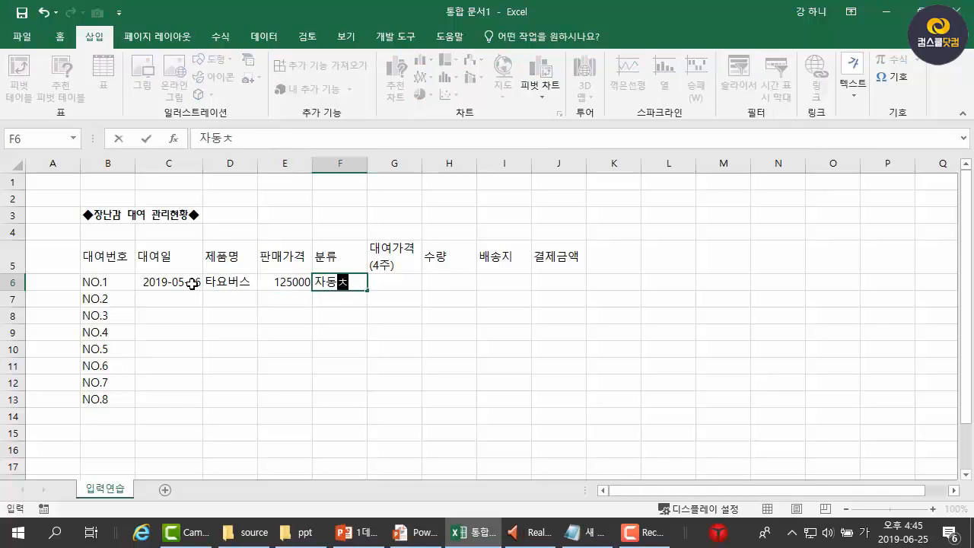
key(Tab)
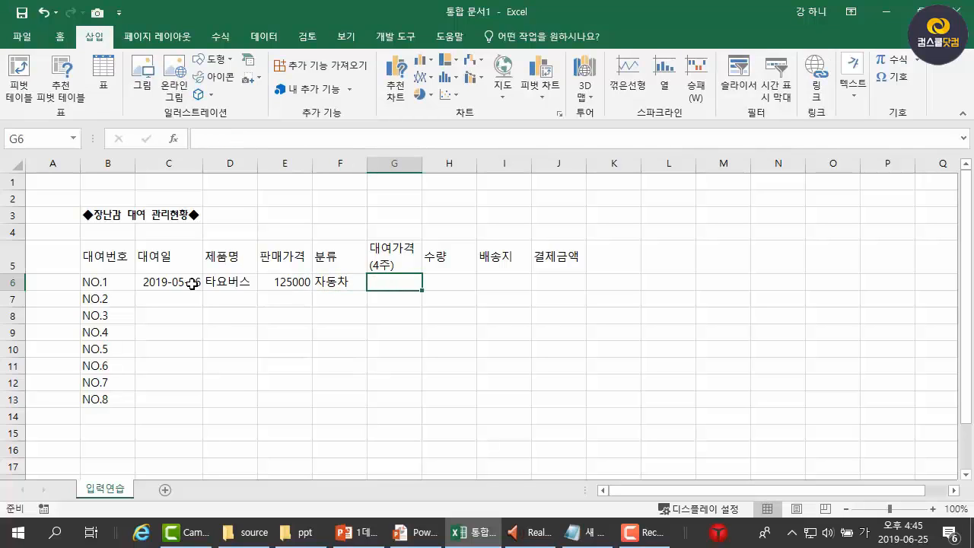
Step: Enter the four-week rental price 33000 in cell G6 and the quantity 7 in H6
text(33000)
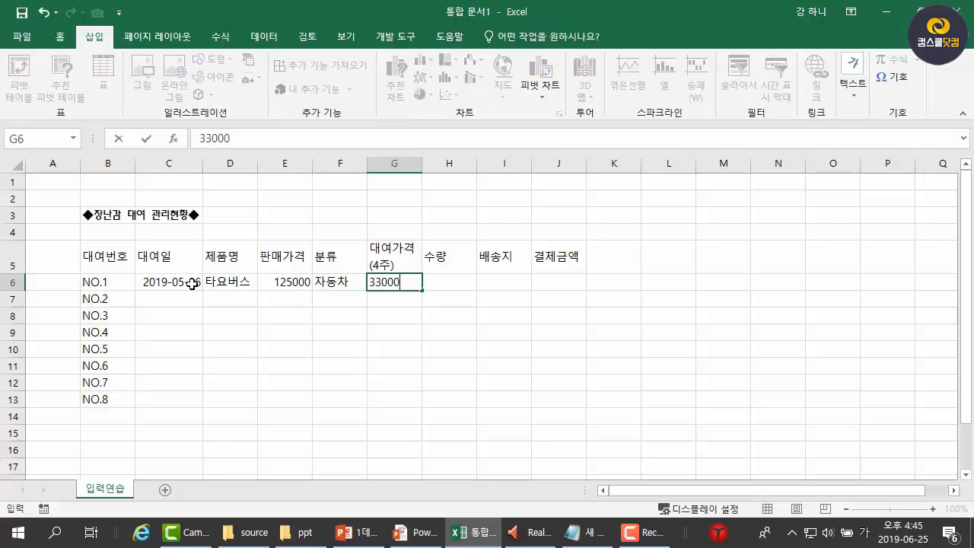
key(Tab)
text(7)
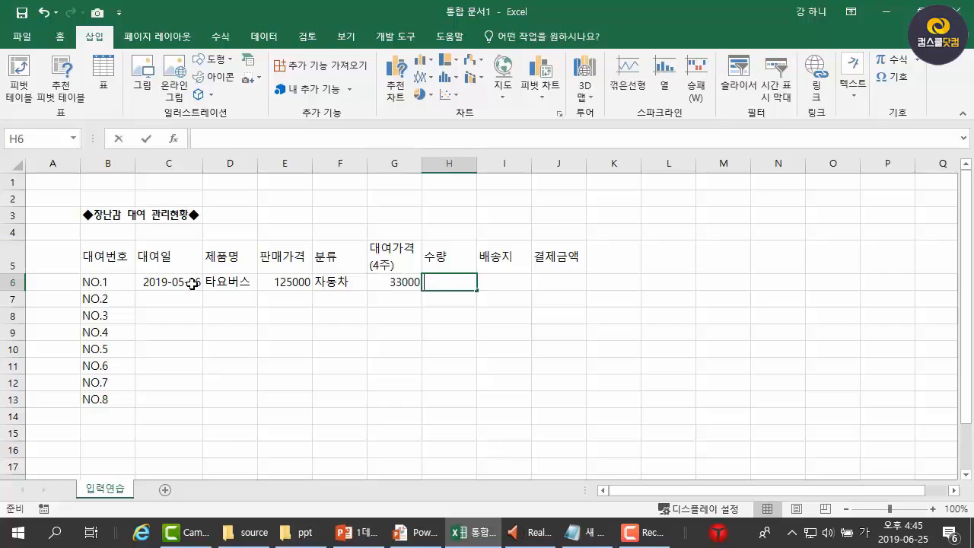
key(Tab)
Step: Enter the delivery area 경기 in cell I6 and the payment amount 736000 in J6, finishing the NO.1 row
text(경기)
key(Tab)
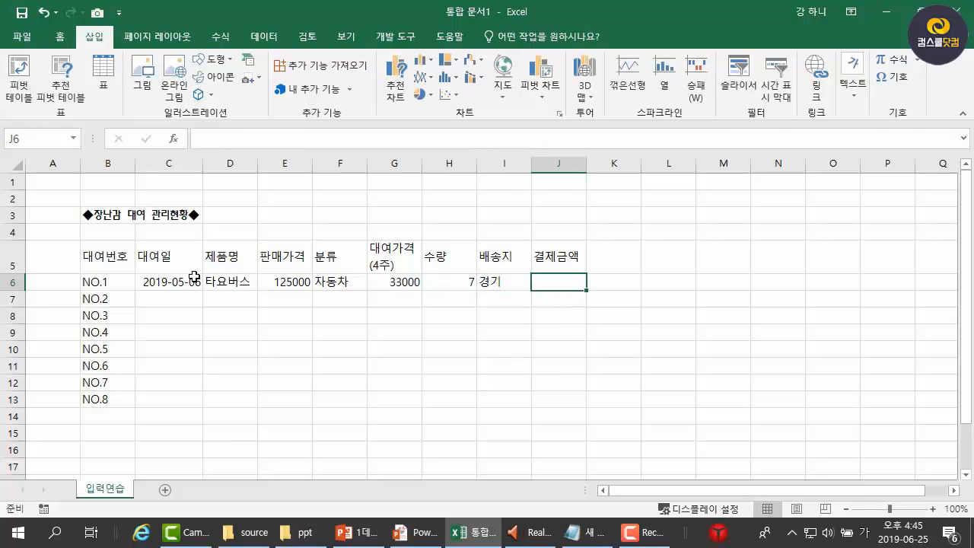
text(7)
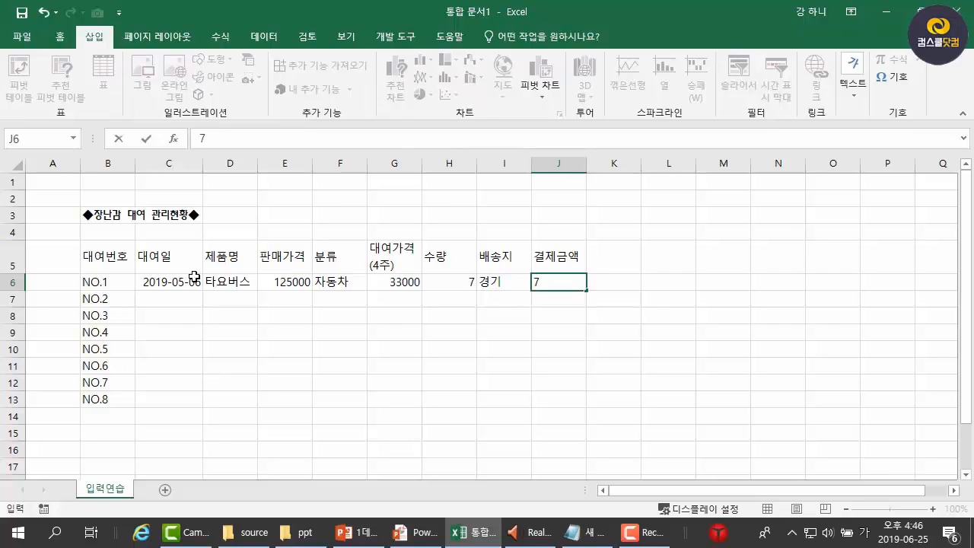
text(36000)
key(Return)
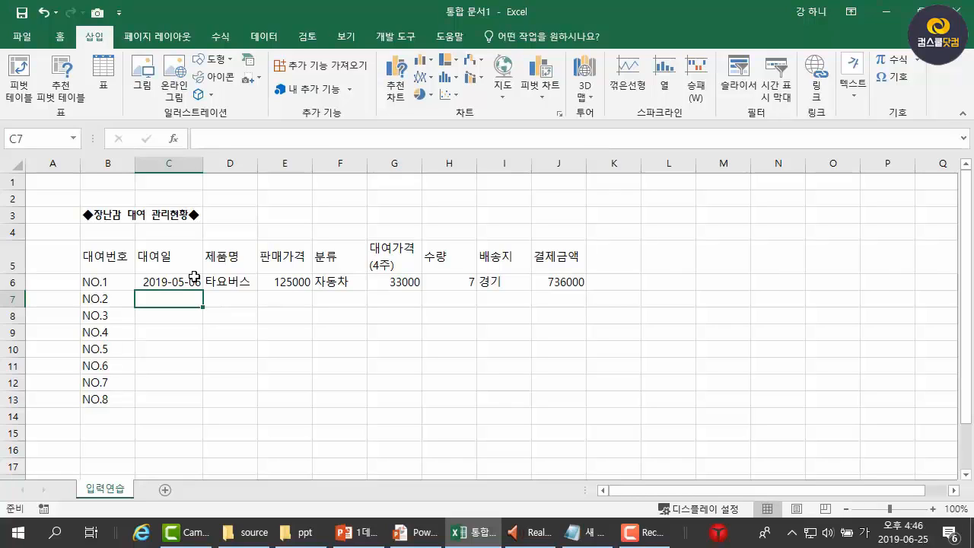
Step: Enter 자동차 as the NO.2 category in cell F7, accepting the AutoComplete suggestion
key(Right)
key(Right)
key(Right)
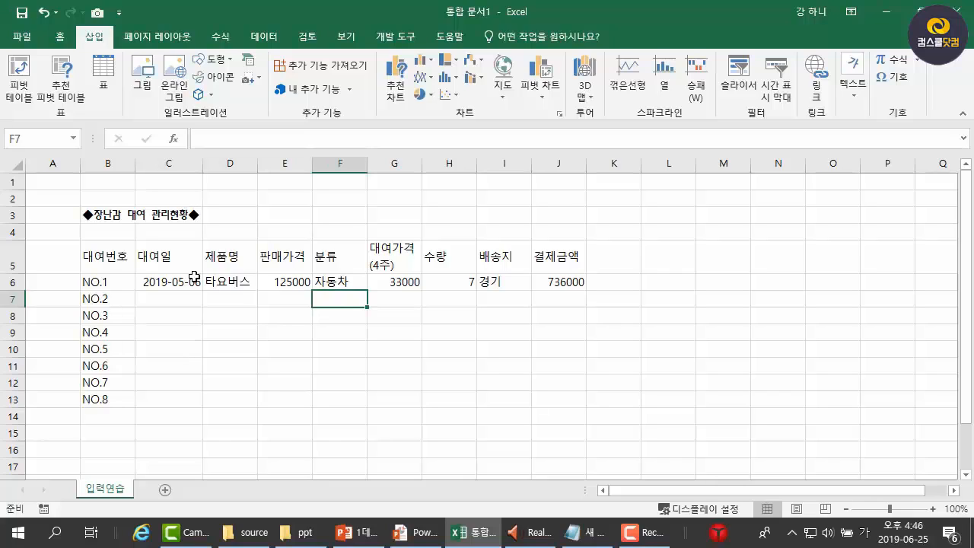
text(자동차)
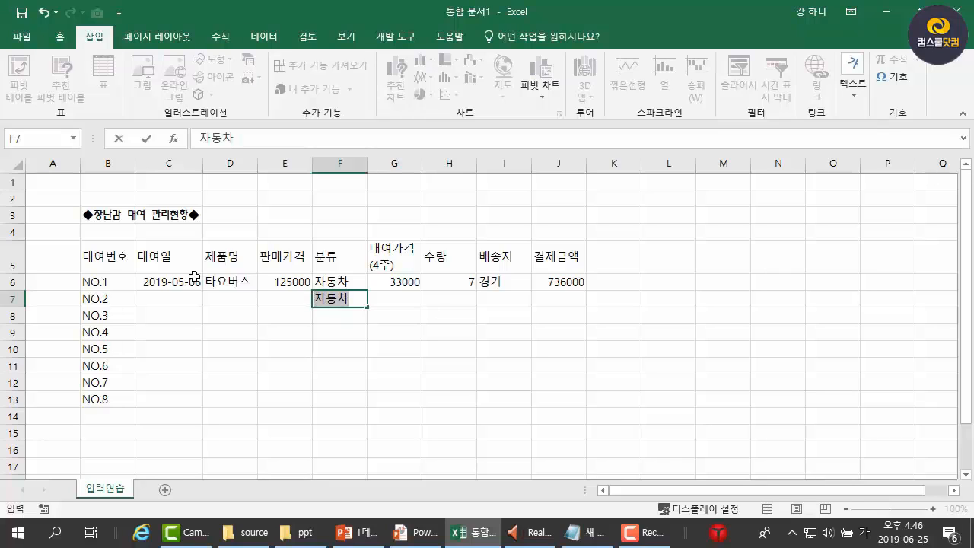
key(Tab)
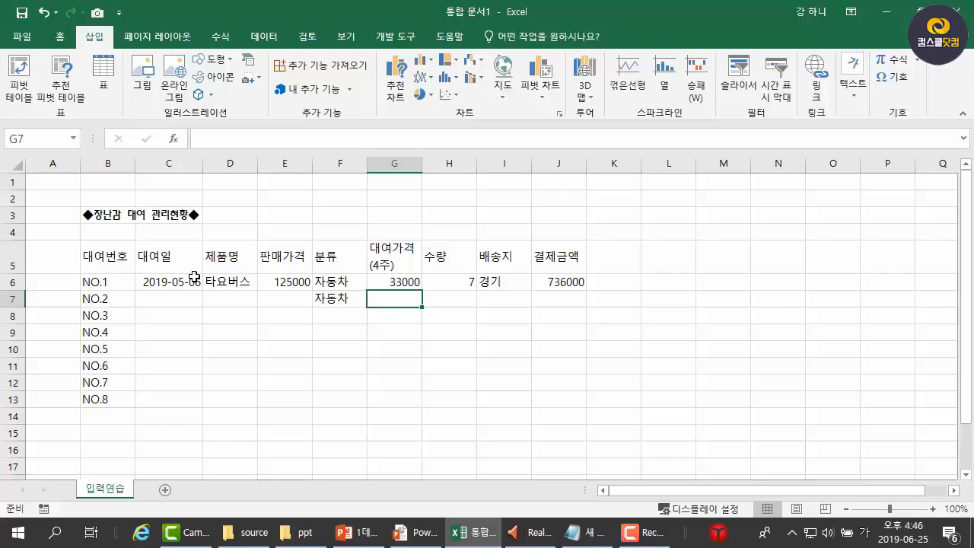
Step: Replace the NO.2 category in cell F7 with 자전거
key(Left)
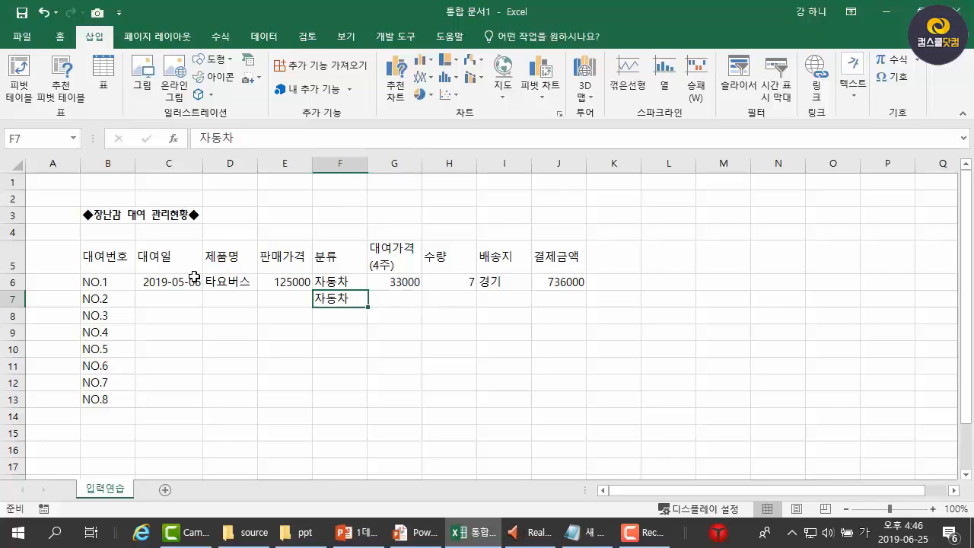
text(자)
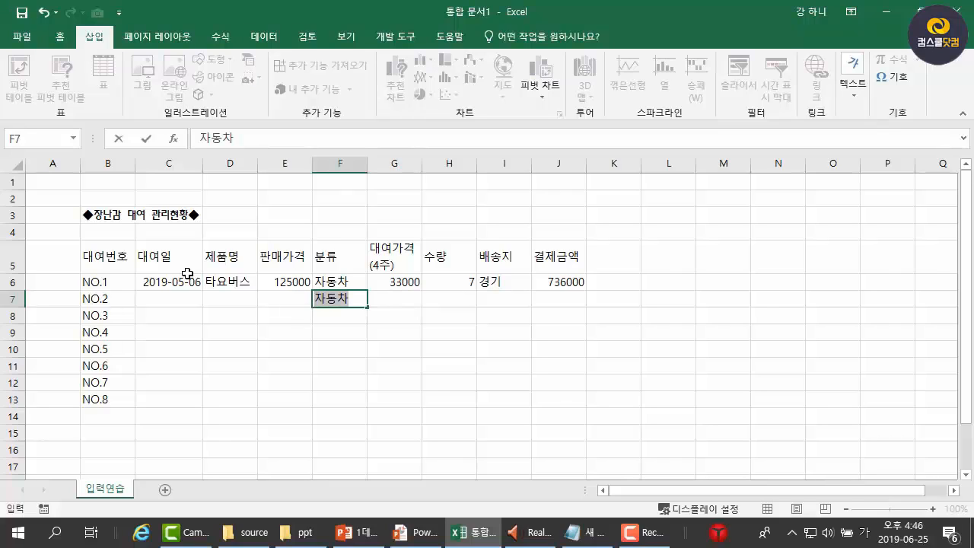
text(전거)
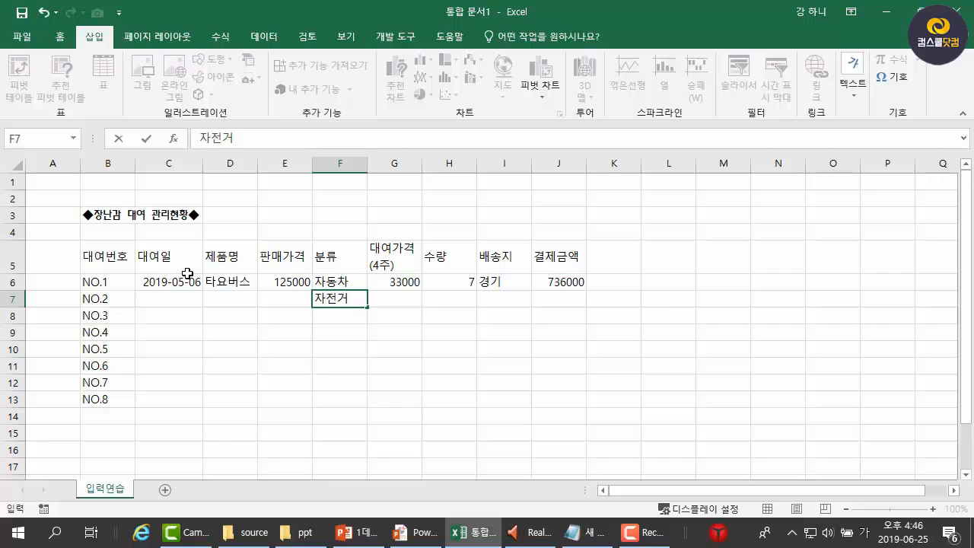
key(Return)
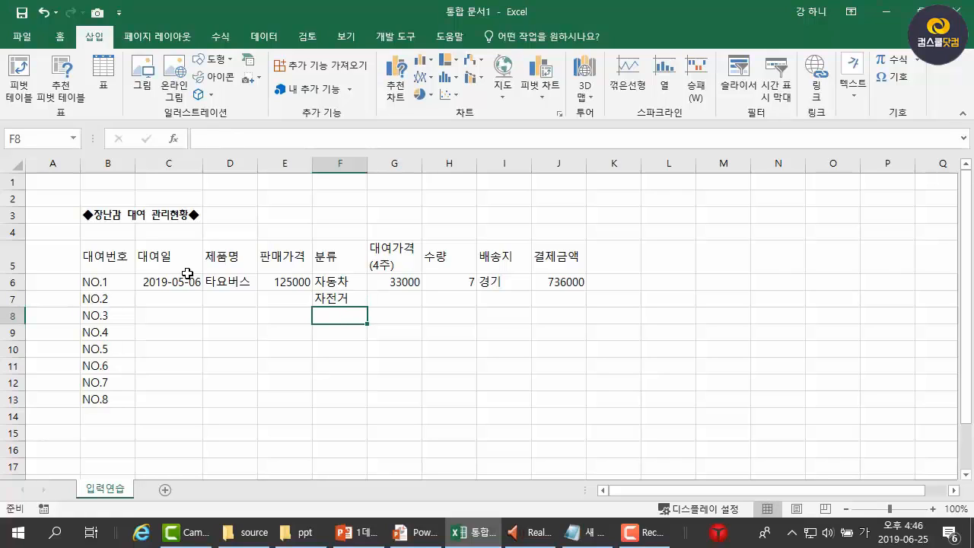
Step: Fill the NO.3 category in cell F8 with 자전거, picked from the list of values already entered in the column
key(alt+Down)
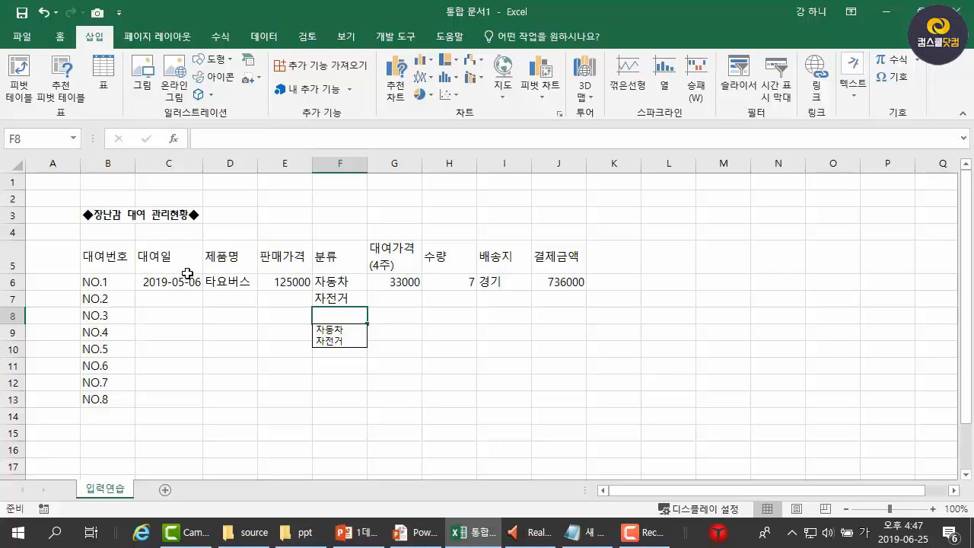
key(Down)
key(Down)
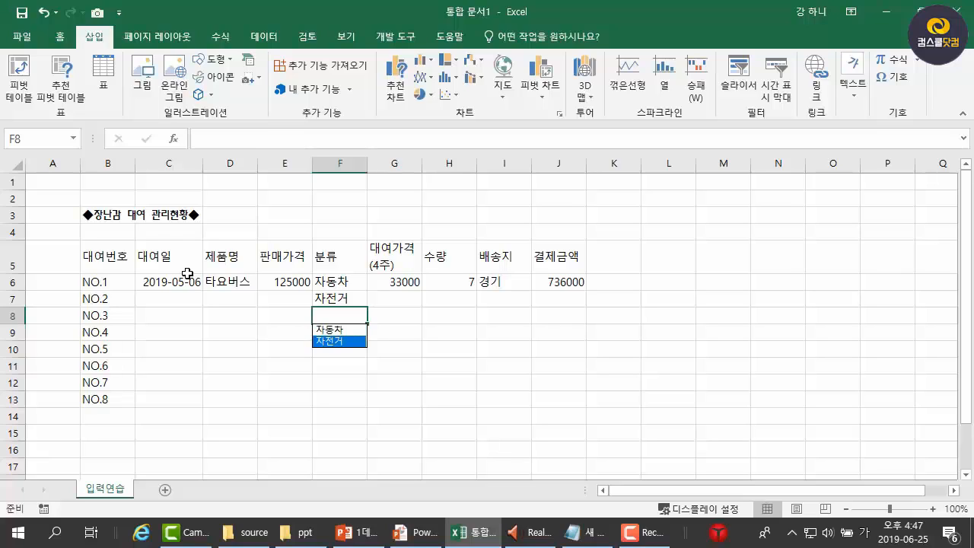
key(Up)
key(Up)
key(Down)
key(Up)
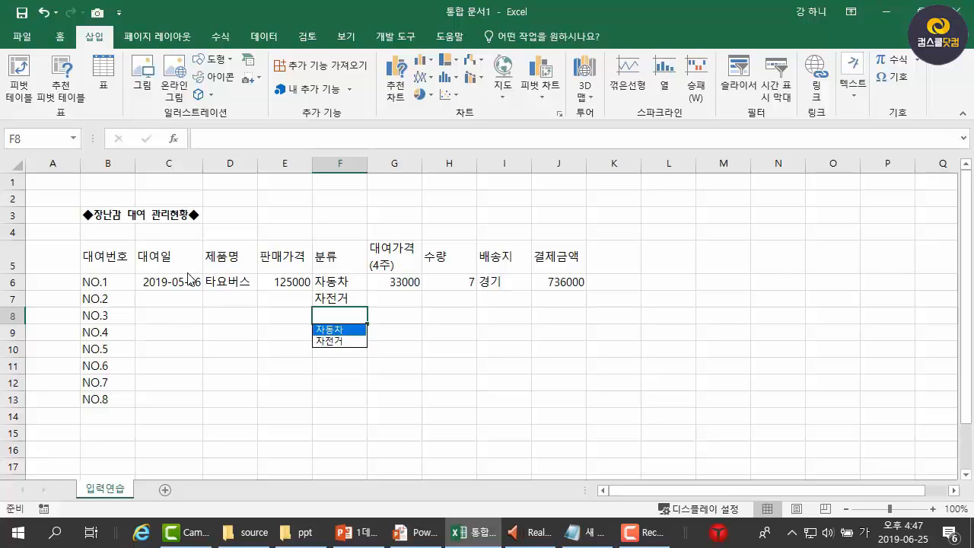
key(Down)
key(Return)
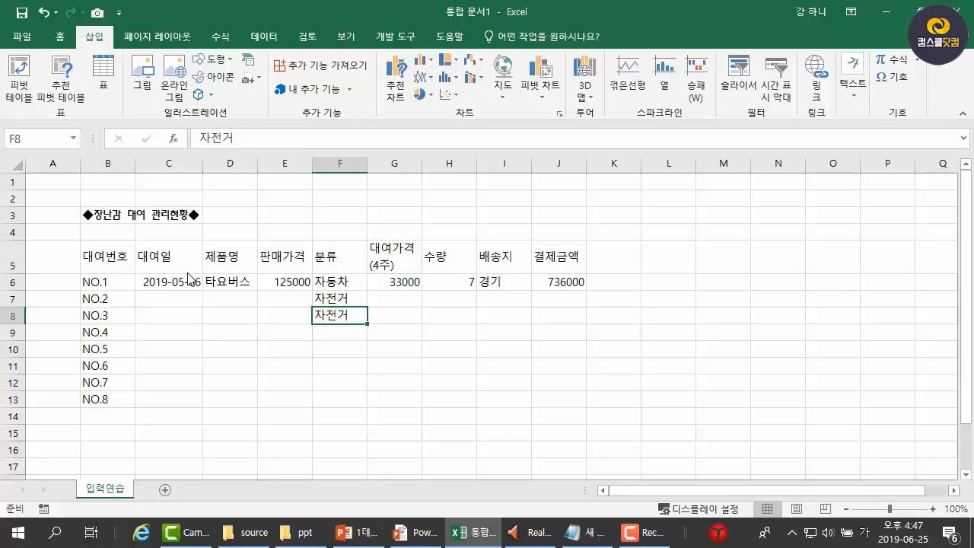
key(Return)
Step: Pick 자동차 for cell F9 and 자전거 for cell F10 from the list of the column's existing entries
key(alt+Down)
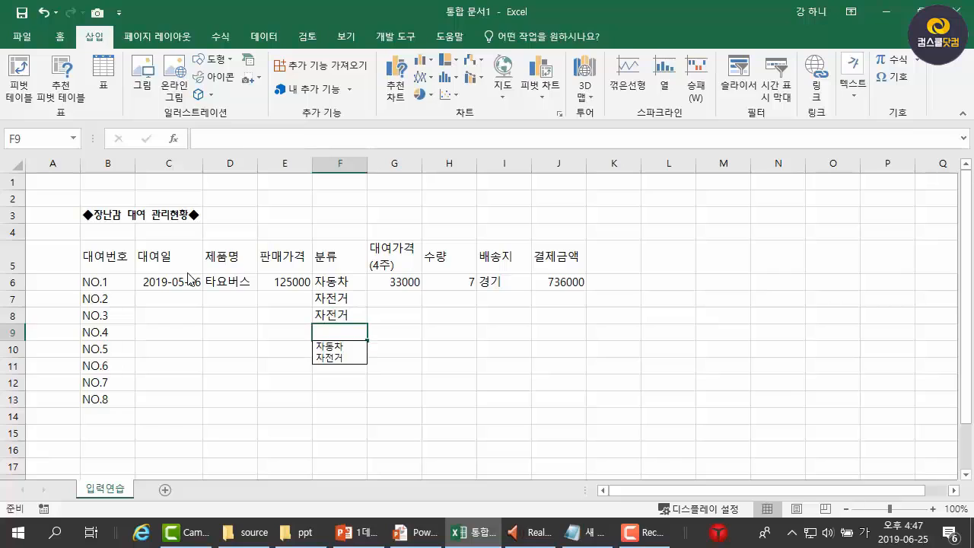
key(Down)
key(Return)
key(Return)
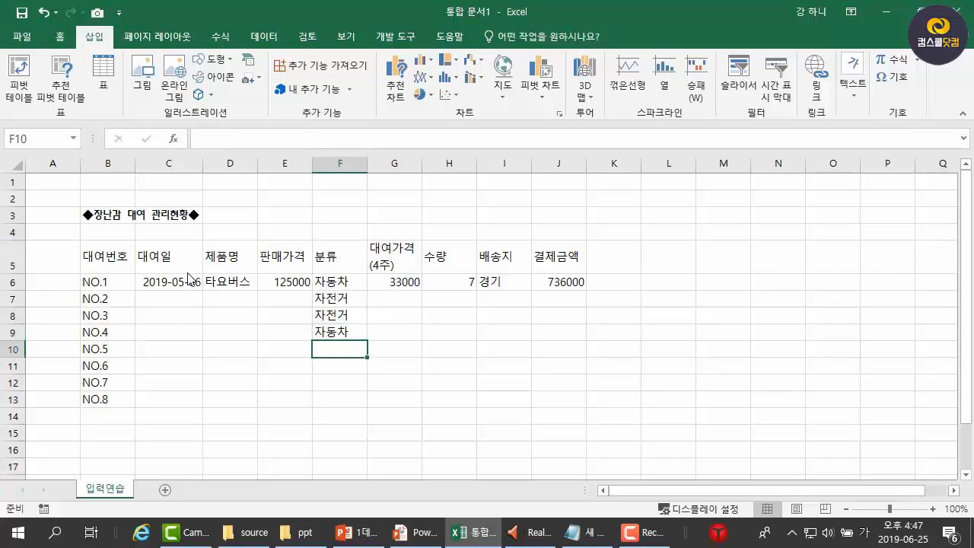
key(alt+Down)
key(Down)
key(Down)
key(Return)
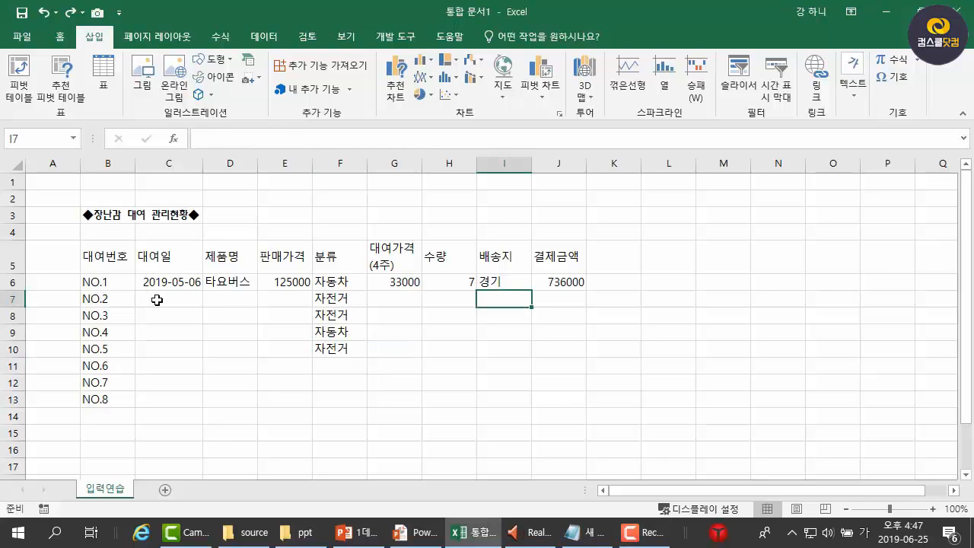
Step: Enter the summary label 자동차 대여 건수 in cell B14 and 3건 in cell B15
drag(155, 298, 571, 398)
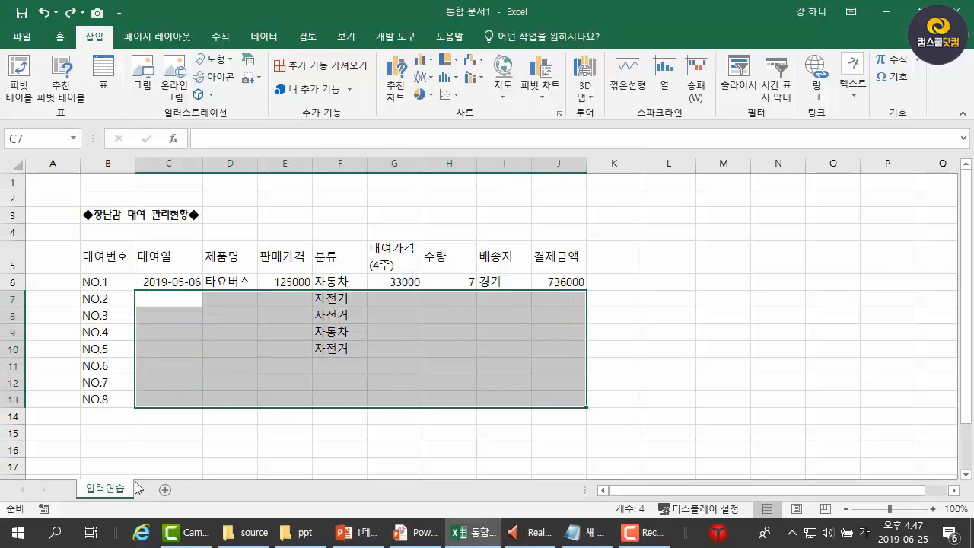
click(105, 421)
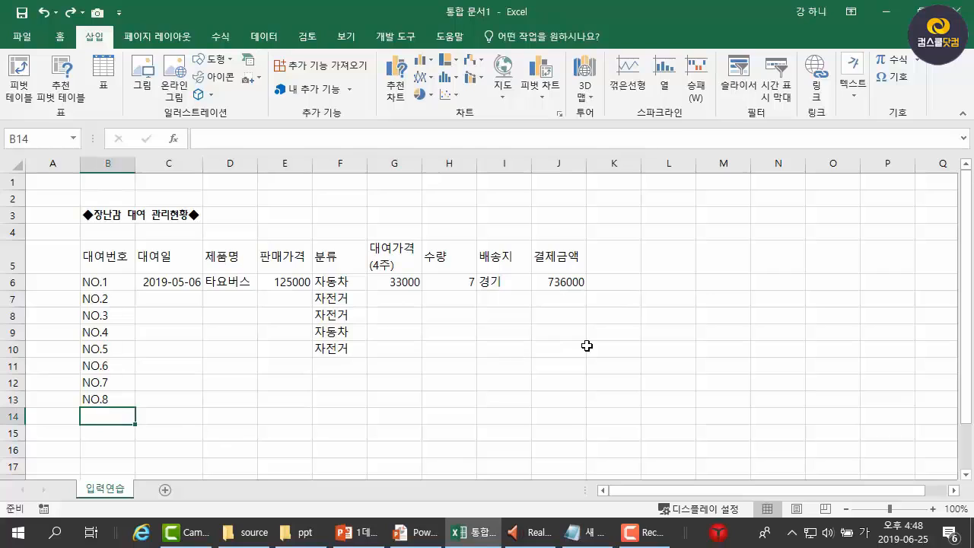
text(ㅈㅏ동차 대여)
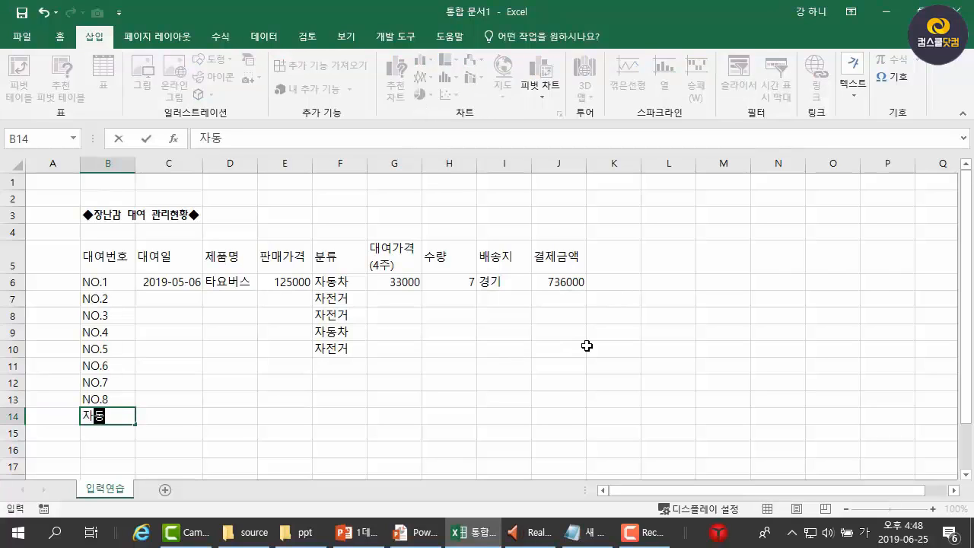
text( 건수)
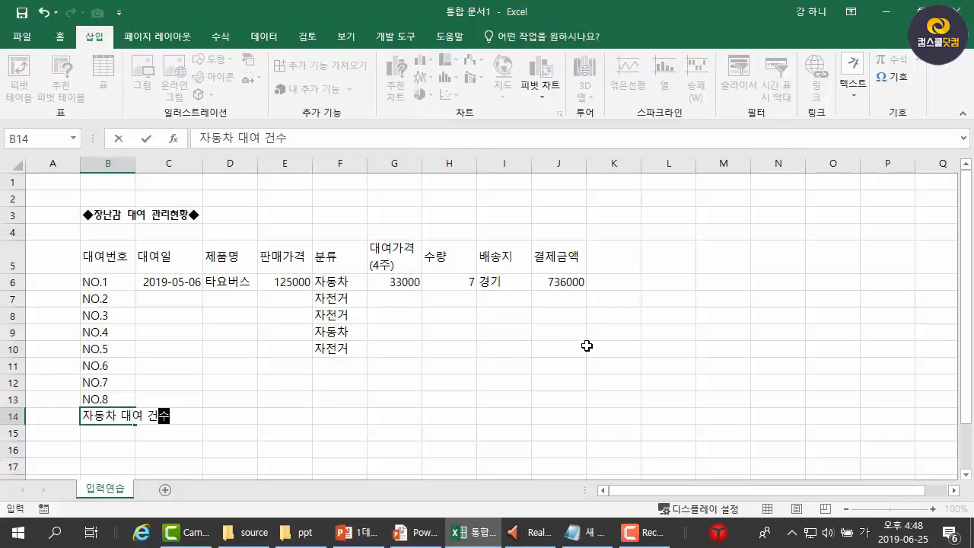
key(Return)
text(34)
key(BackSpace)
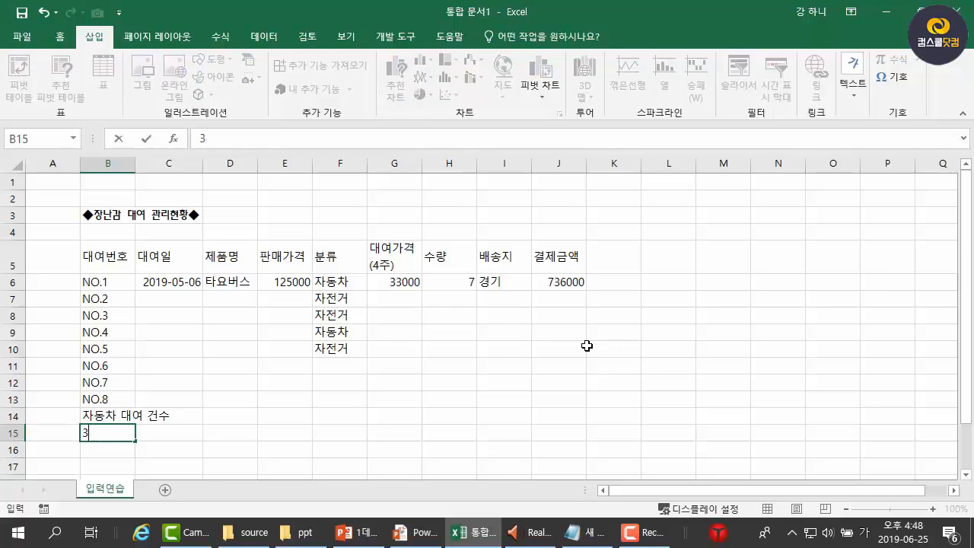
text(건)
key(Return)
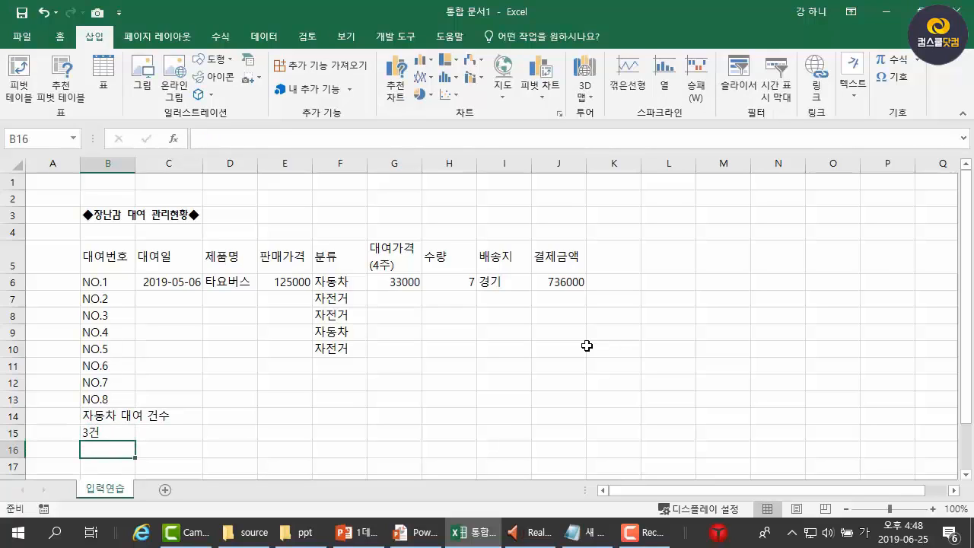
key(Up)
key(Up)
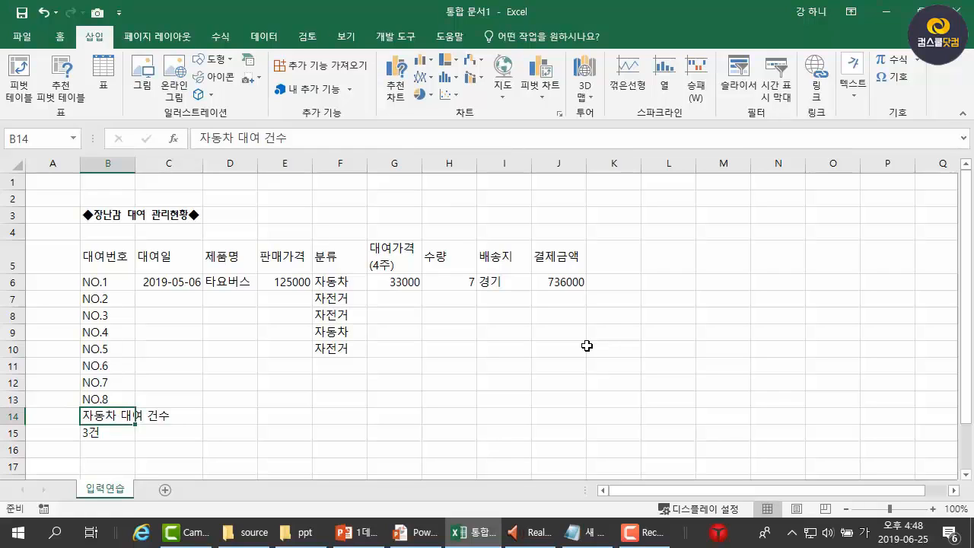
double_click(116, 416)
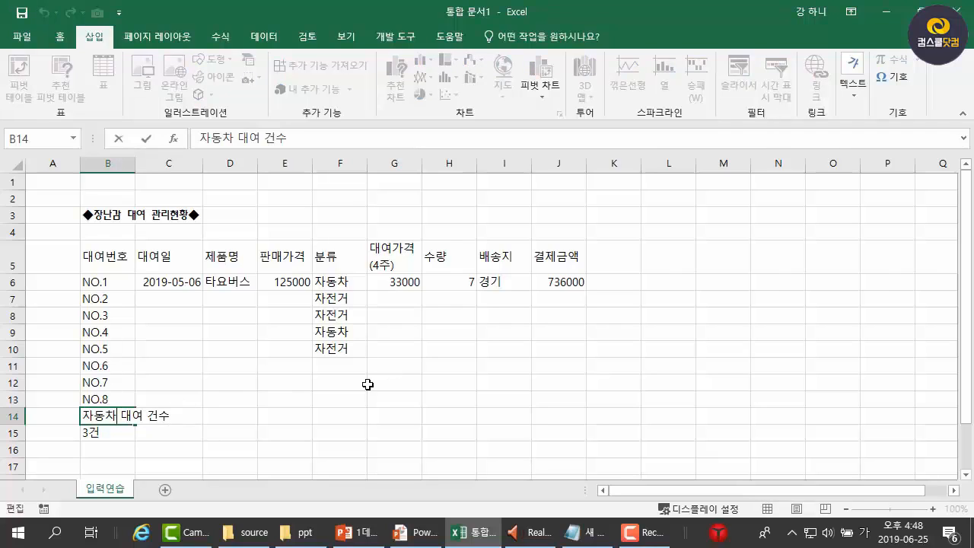
key(Escape)
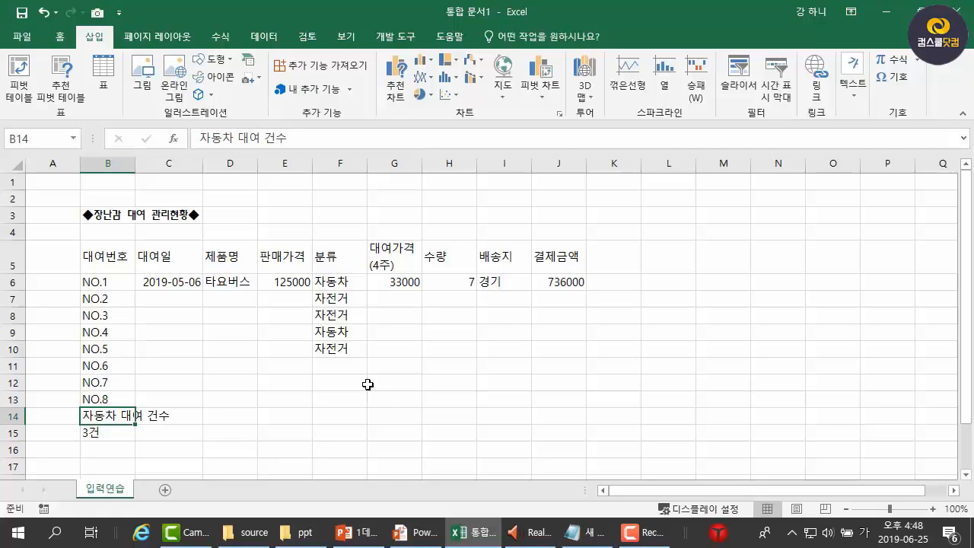
Step: Edit the label in cell B14 in place, deleting 대여 so it reads 자동차 건수
key(F2)
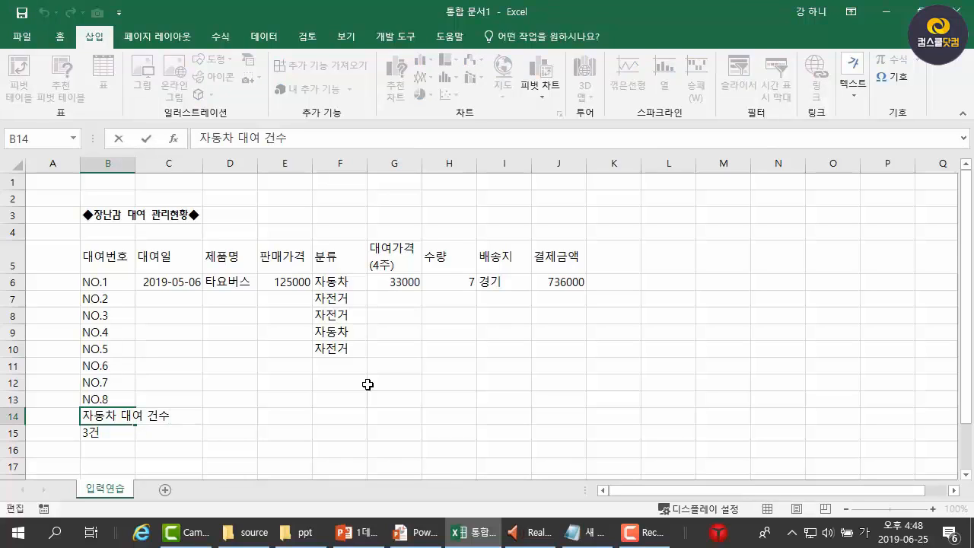
key(Left)
key(Left)
key(BackSpace)
key(BackSpace)
key(BackSpace)
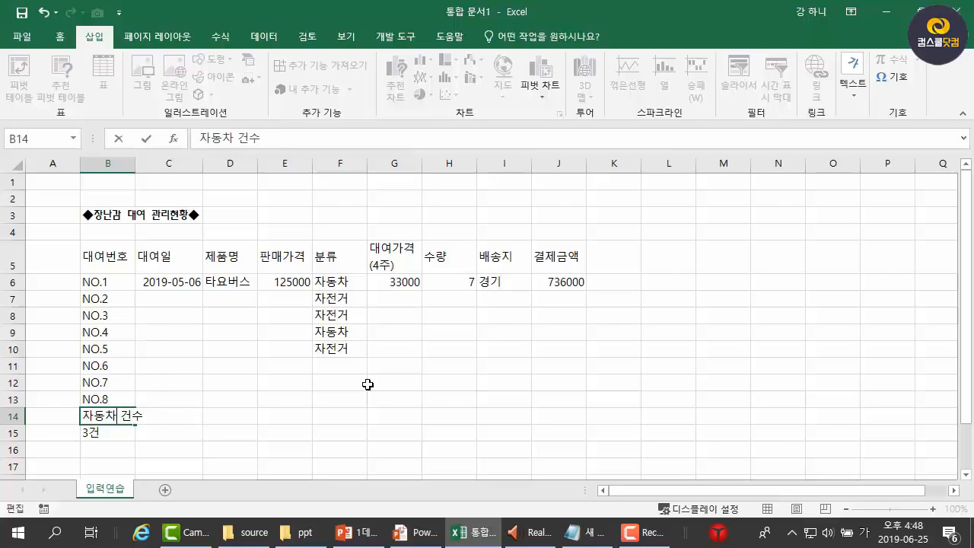
key(Return)
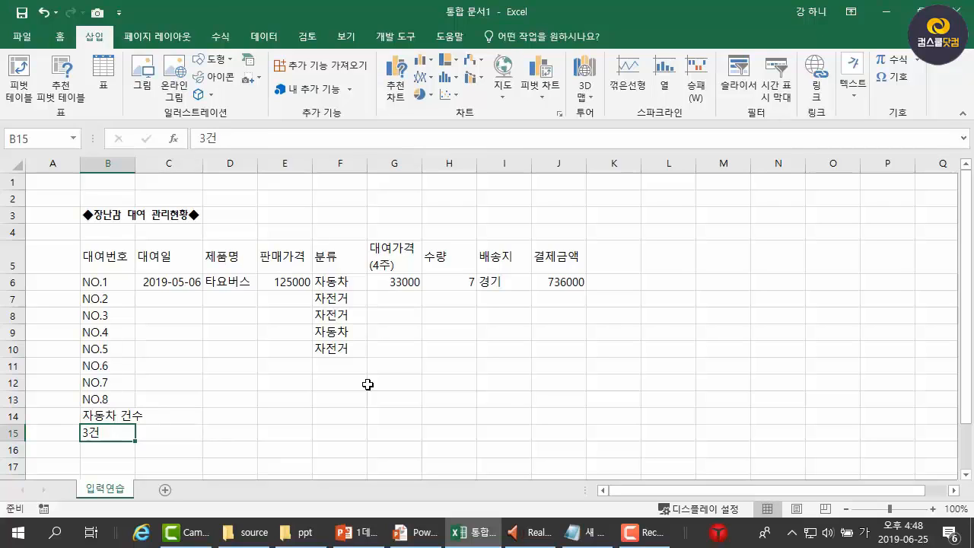
Step: Overwrite the entire content of cell B14 with 대여번호
key(Up)
key(F2)
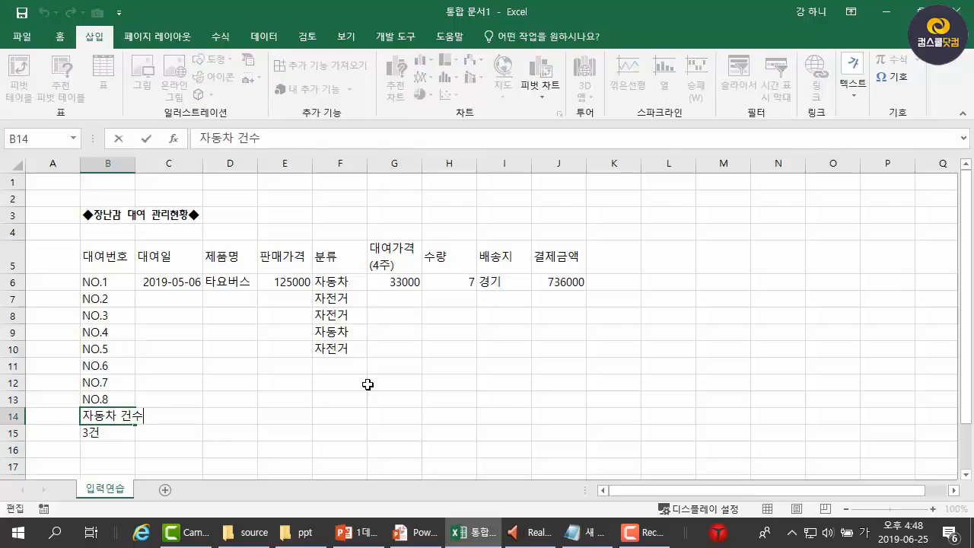
key(Escape)
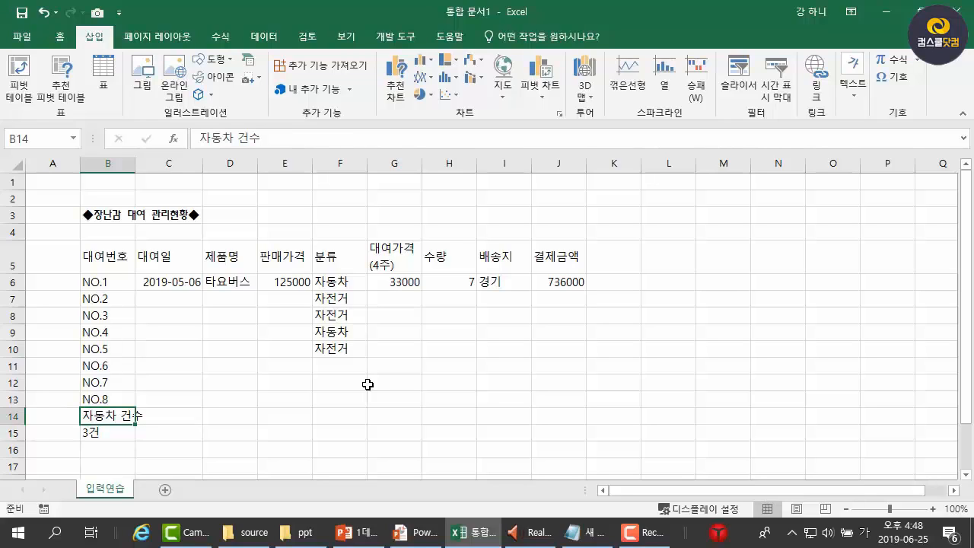
text(대)
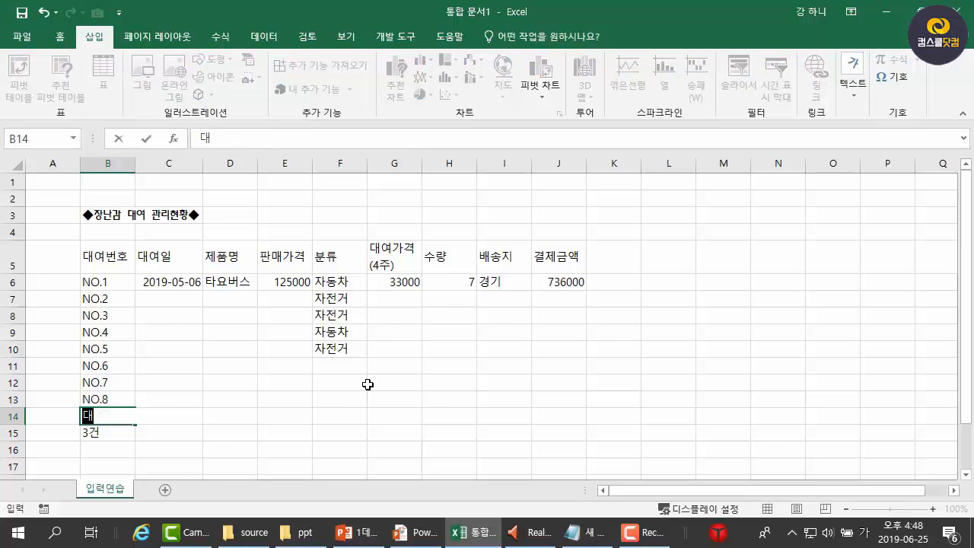
text(여별호)
key(Return)
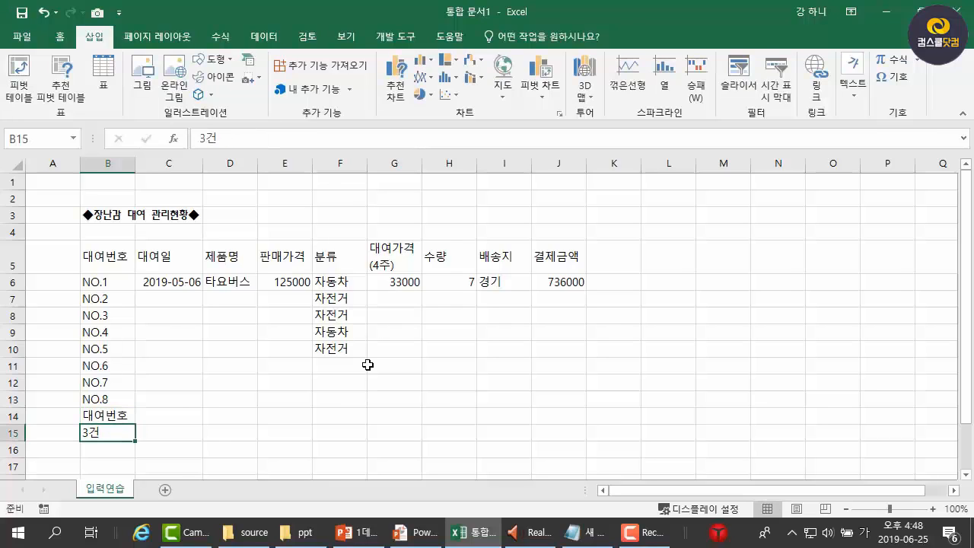
Step: Replace the content of cell B14 with the label 자동차 대여 건수
key(Up)
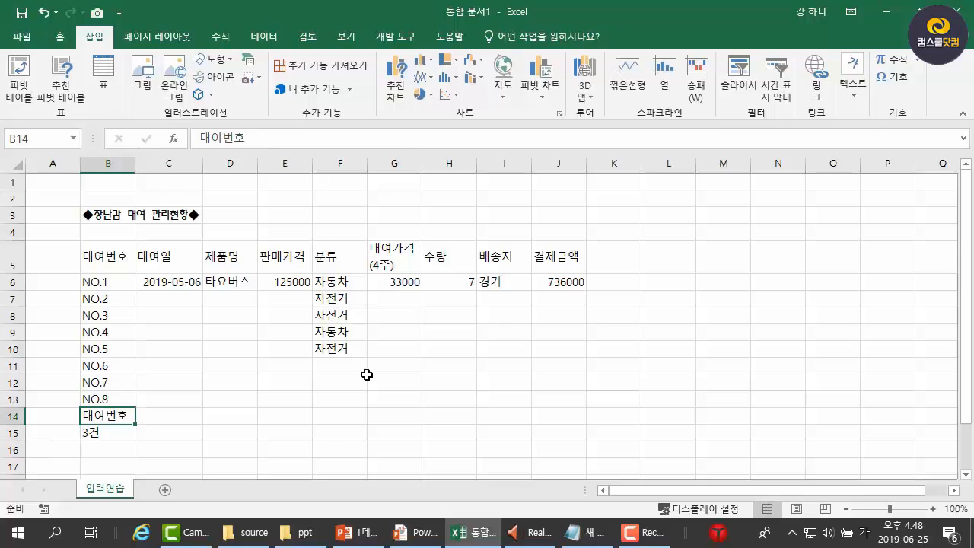
text(자동차)
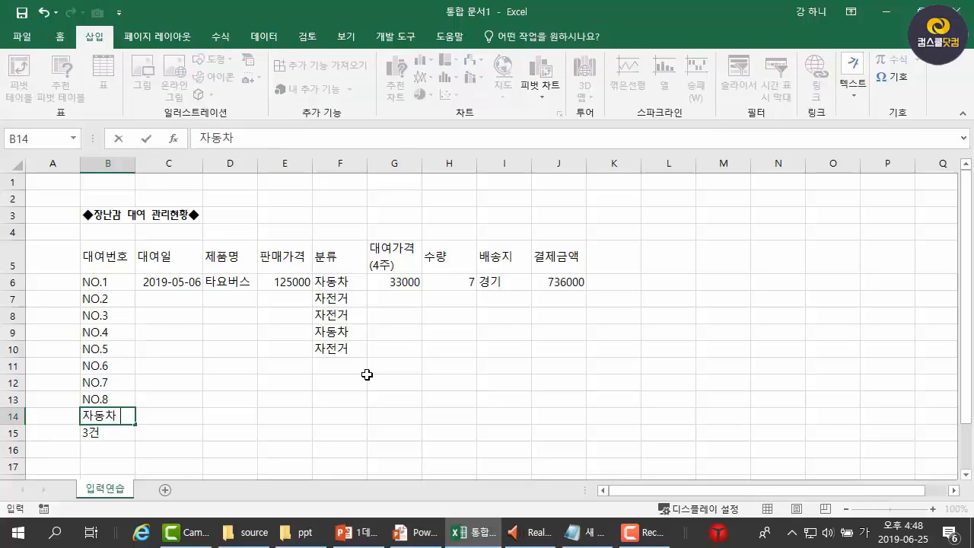
text( 대여 건수)
key(Tab)
Step: Enter the summary label 최대 판매가격 in cell D14
key(Right)
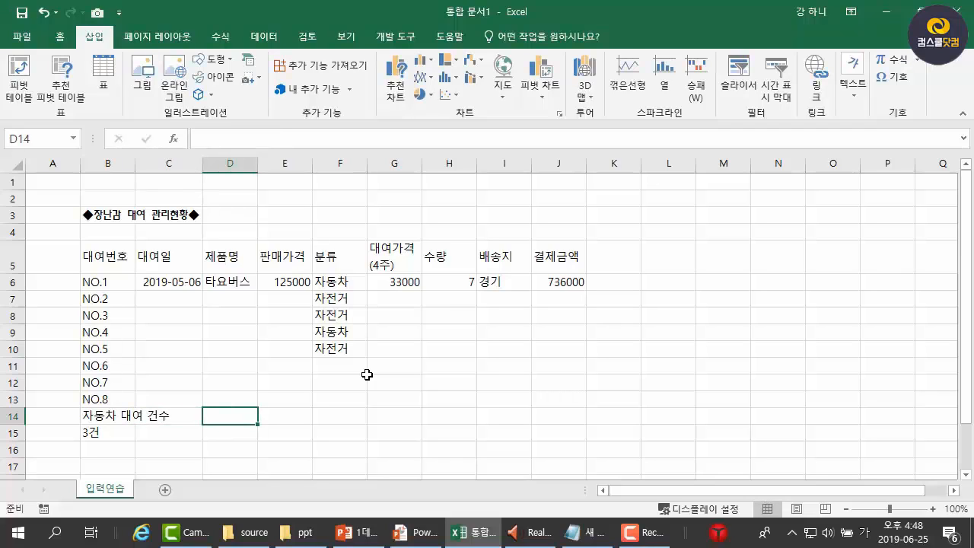
text(최대 판매가격)
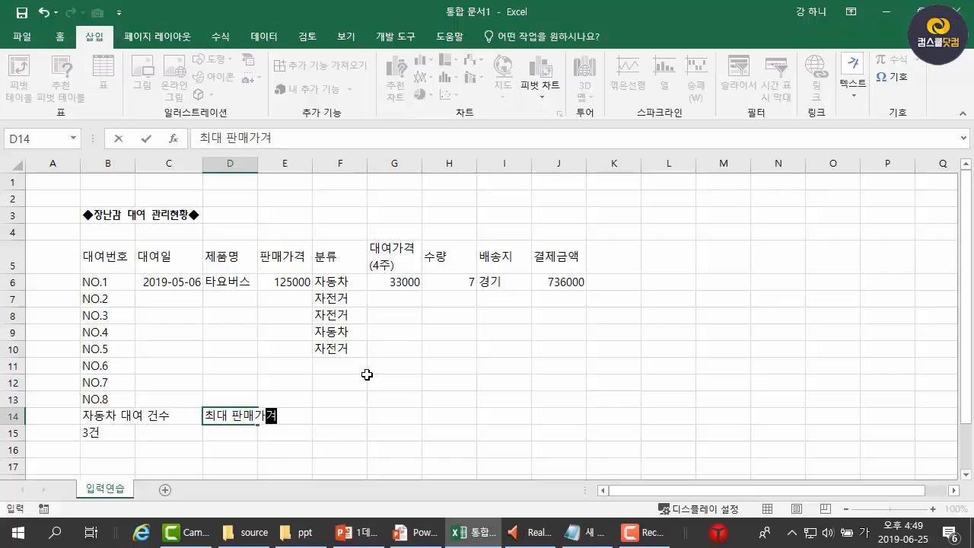
key(Return)
Step: Re-enter 3건 in cell B15 and enter the maximum sale price 125000 in cell D15
text(12)
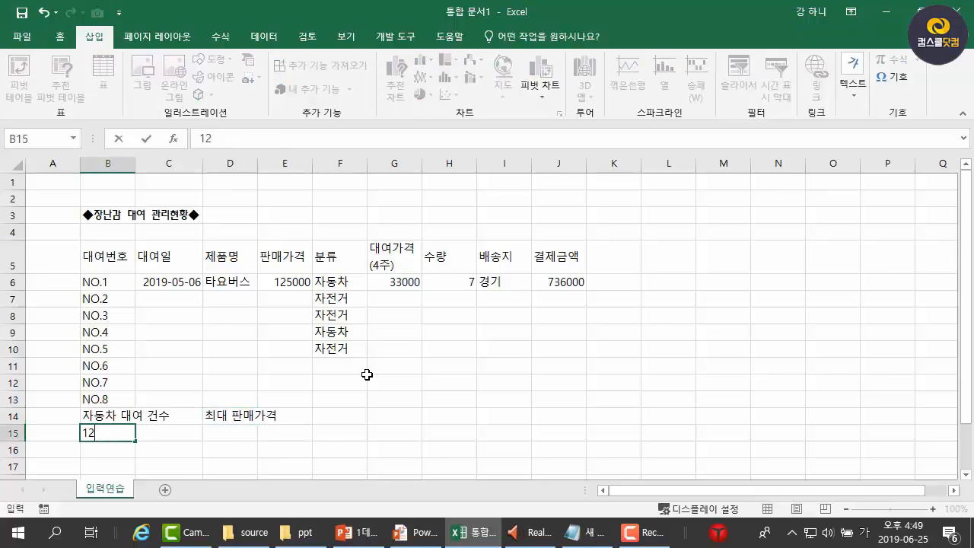
key(BackSpace)
key(BackSpace)
text(3건)
key(Right)
key(Right)
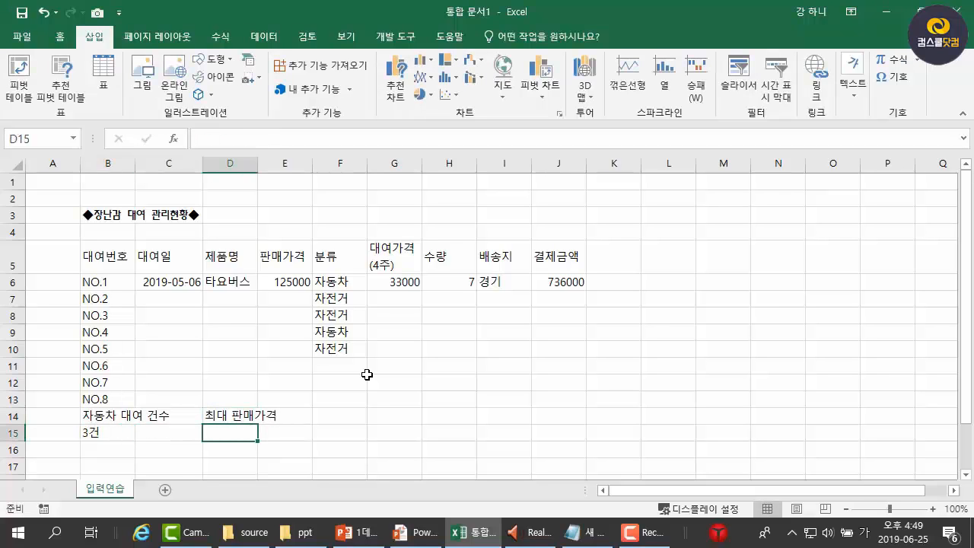
text(125000)
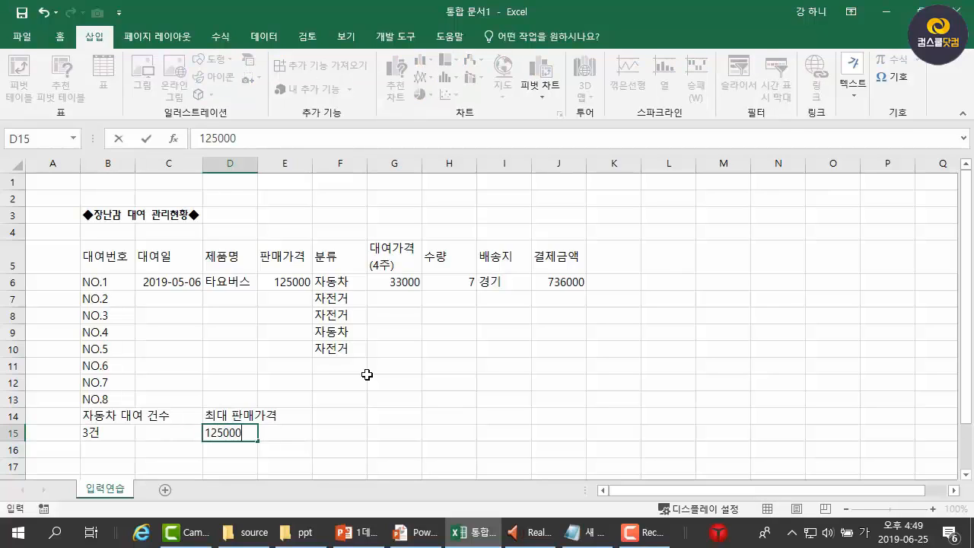
key(Return)
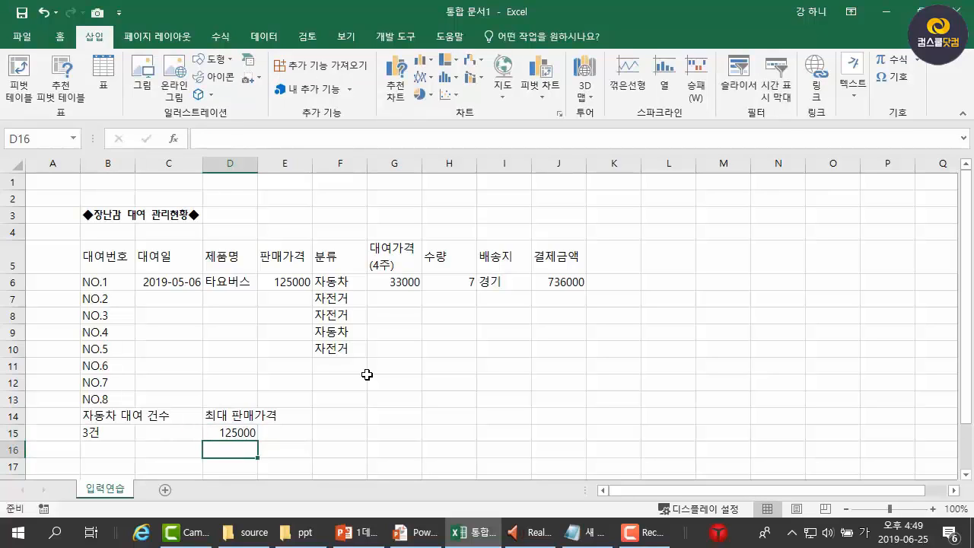
key(Up)
text(ㄷㄱㄷㄱ)
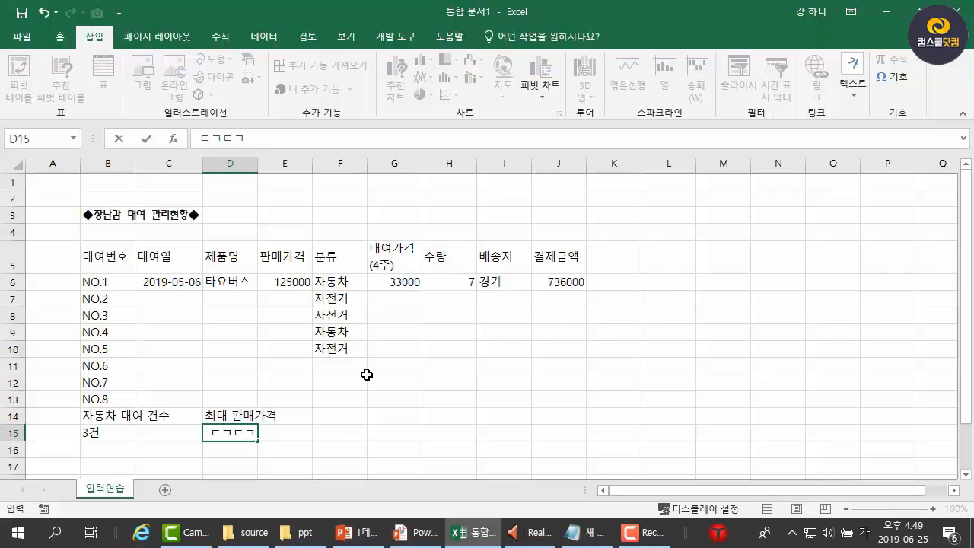
key(Escape)
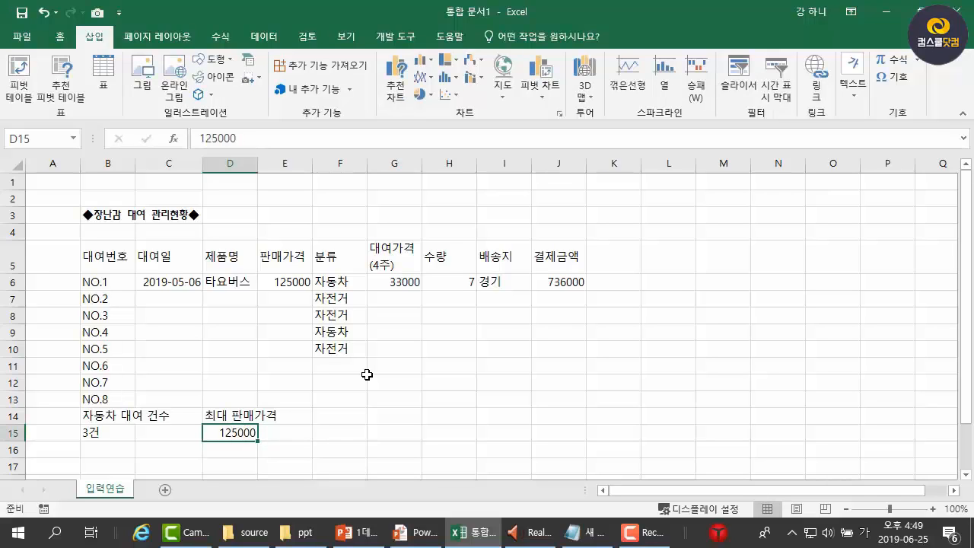
Step: Enter the summary label 대여가격(4주)이중간값 이상인 장난감수 in cell F14 and its value 4개 in cell F15
key(Right)
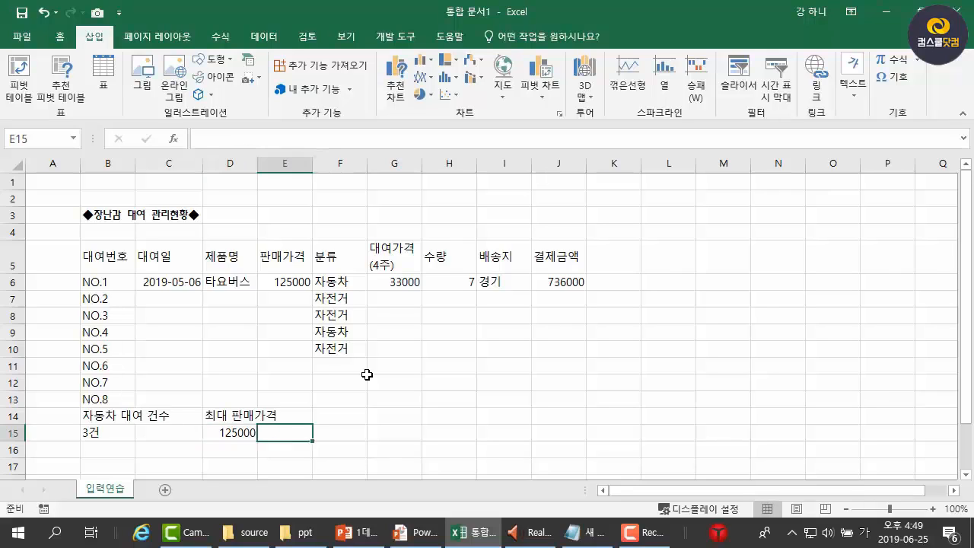
key(Up)
key(Right)
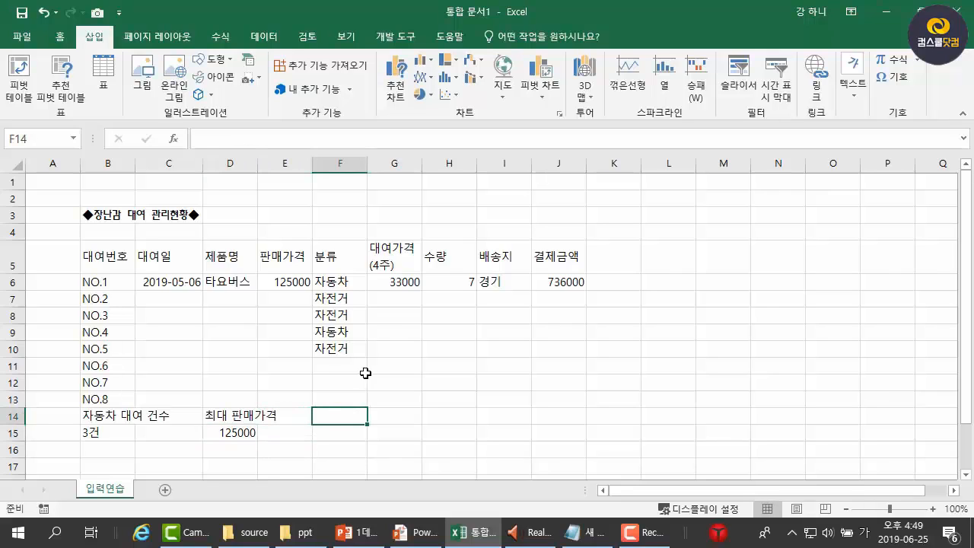
text(대여가격)
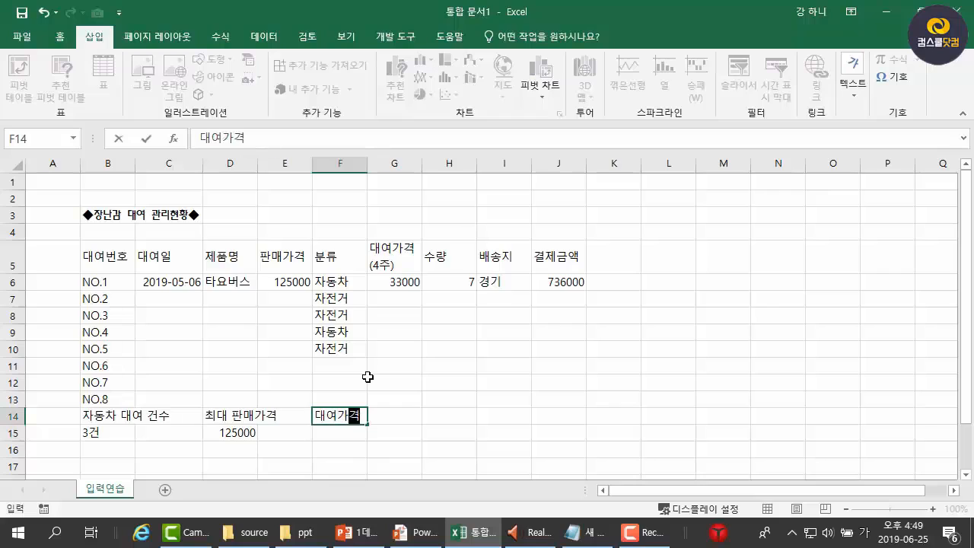
text(()
text(4주))
text(이중간)
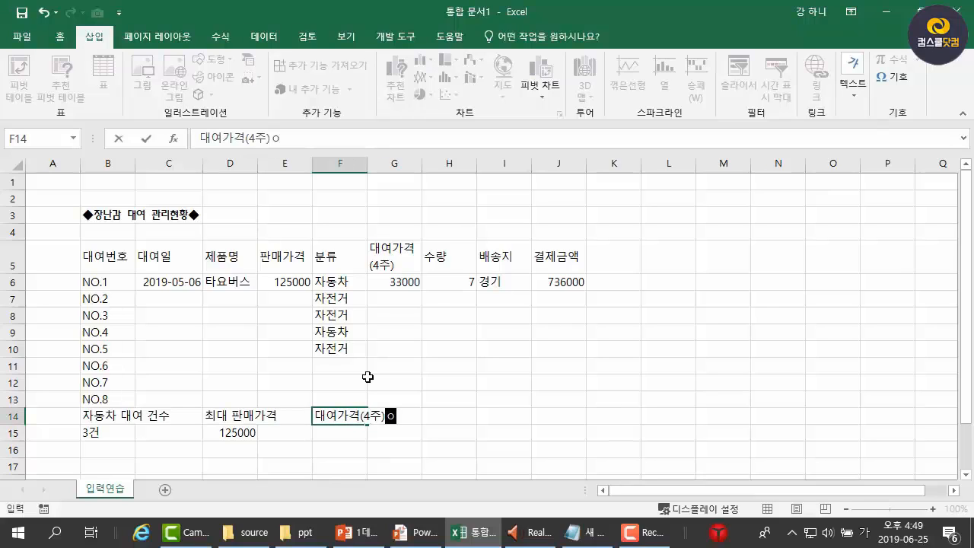
text(값 이상인 )
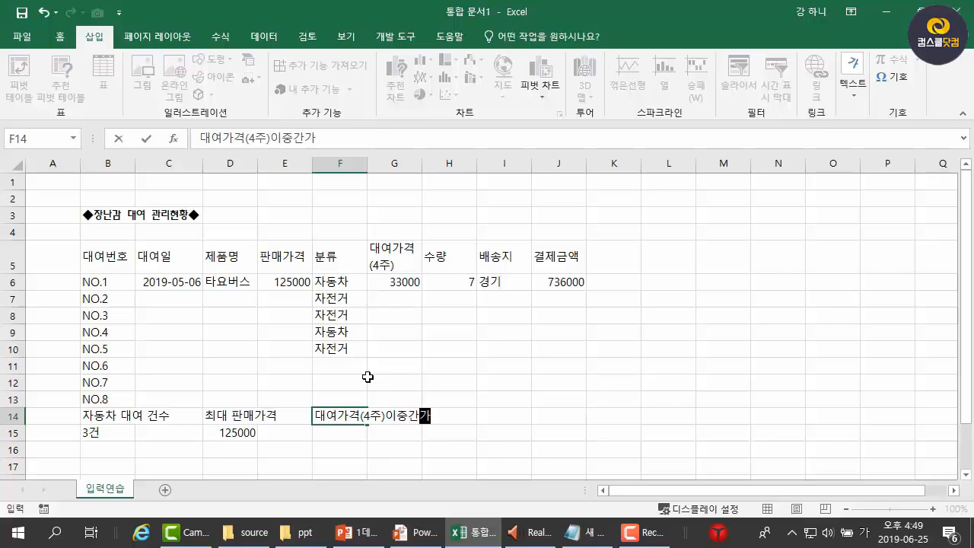
text(장)
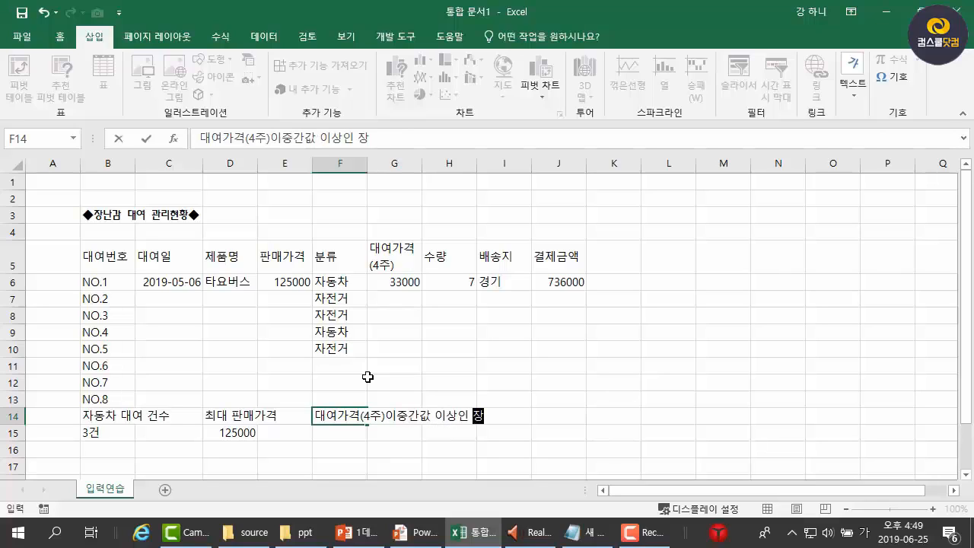
text(난감수)
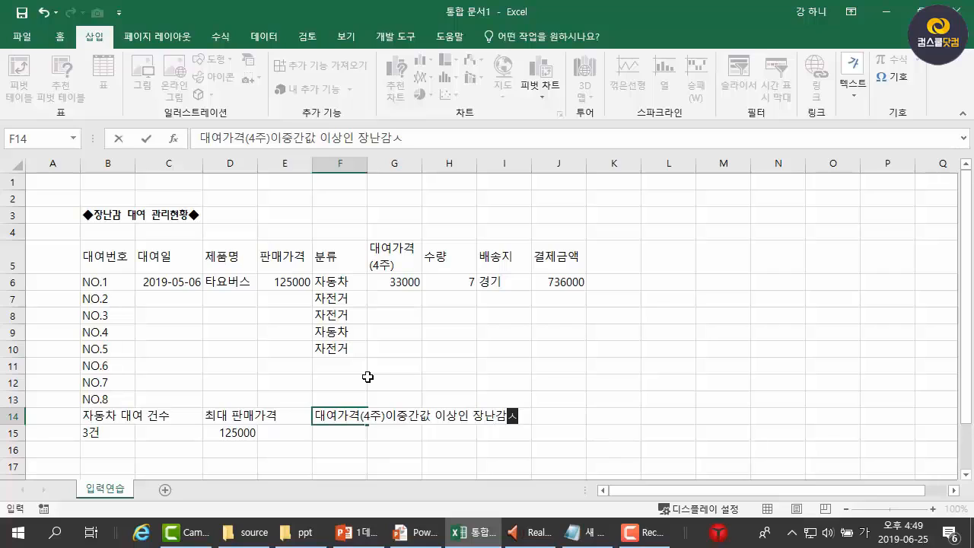
key(Return)
text(4개)
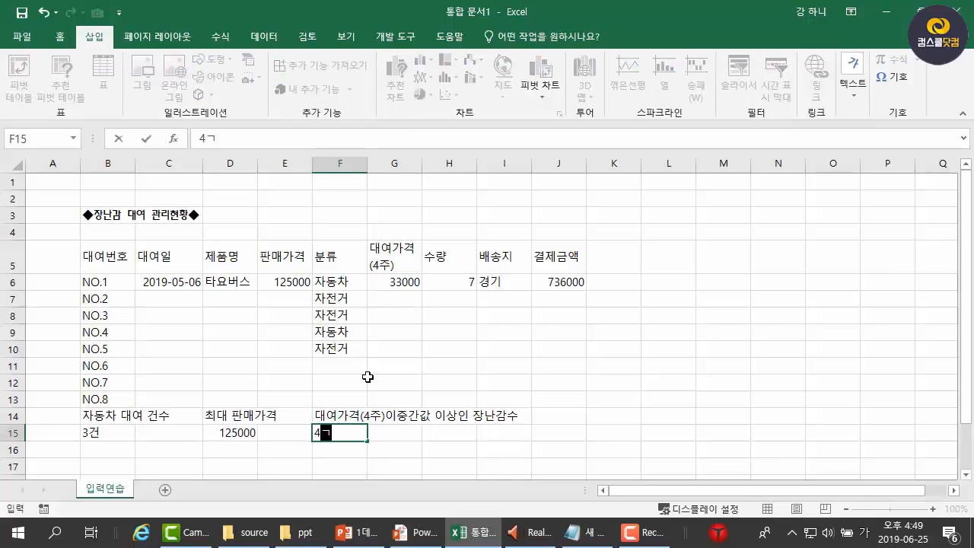
key(Return)
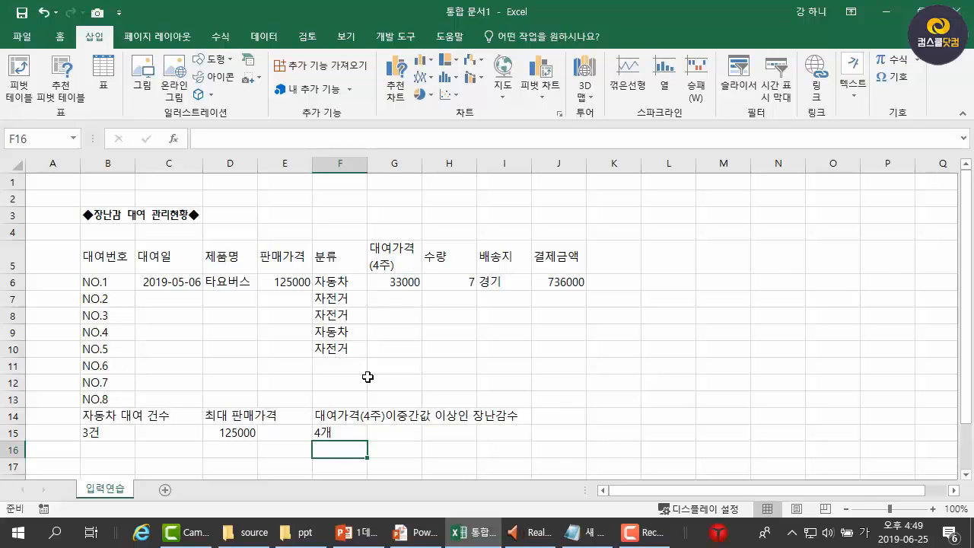
Step: Enter the test text er in cell G14, beside the long label in F14, and clear G14 again
click(350, 413)
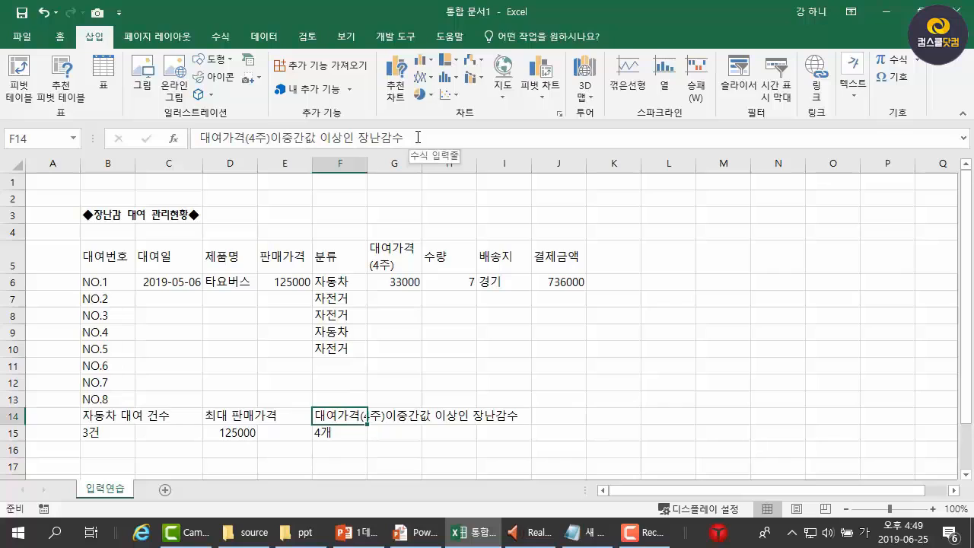
click(408, 418)
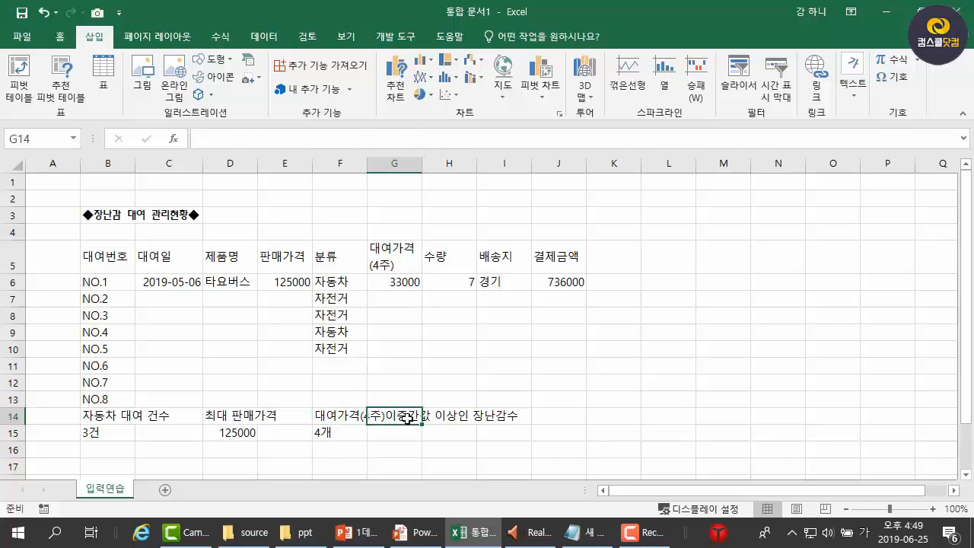
text(er)
key(Return)
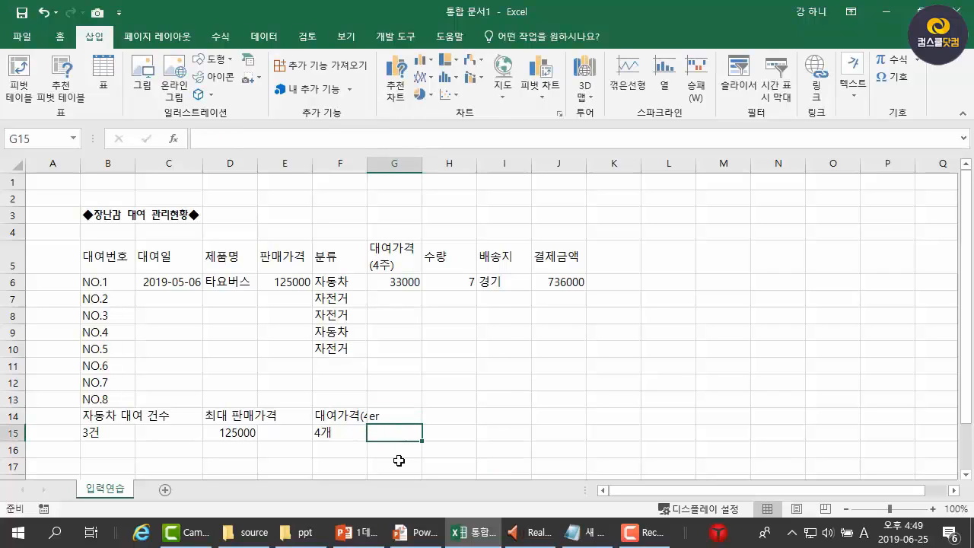
click(403, 418)
key(Delete)
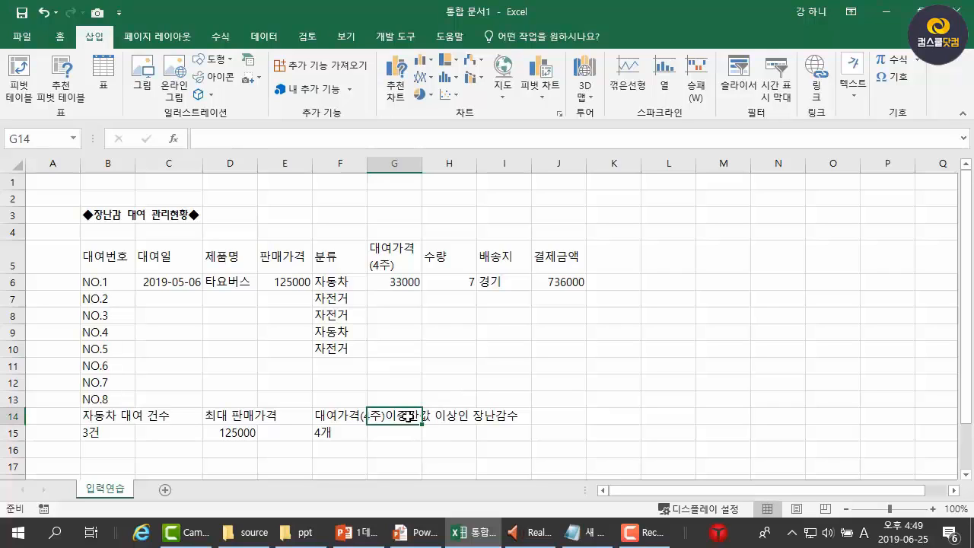
drag(348, 418, 553, 418)
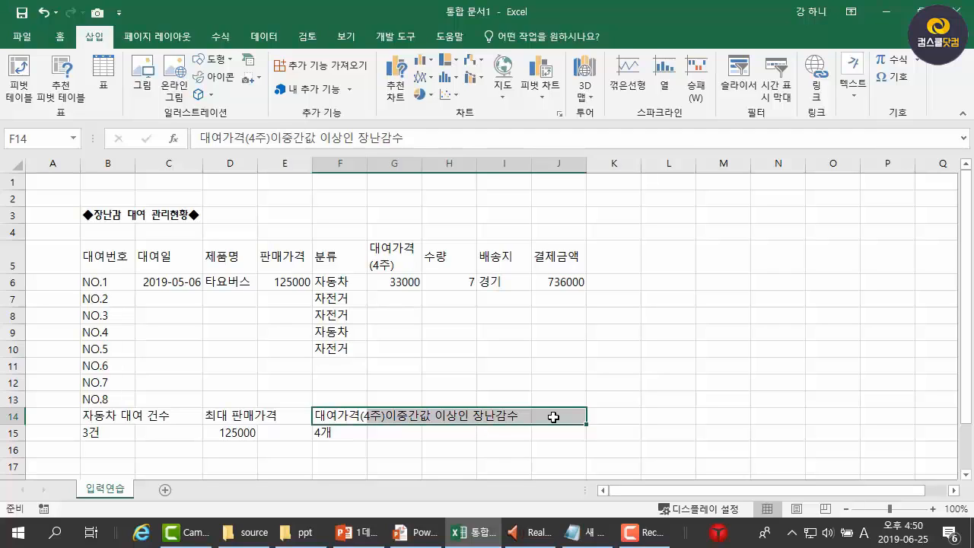
click(567, 429)
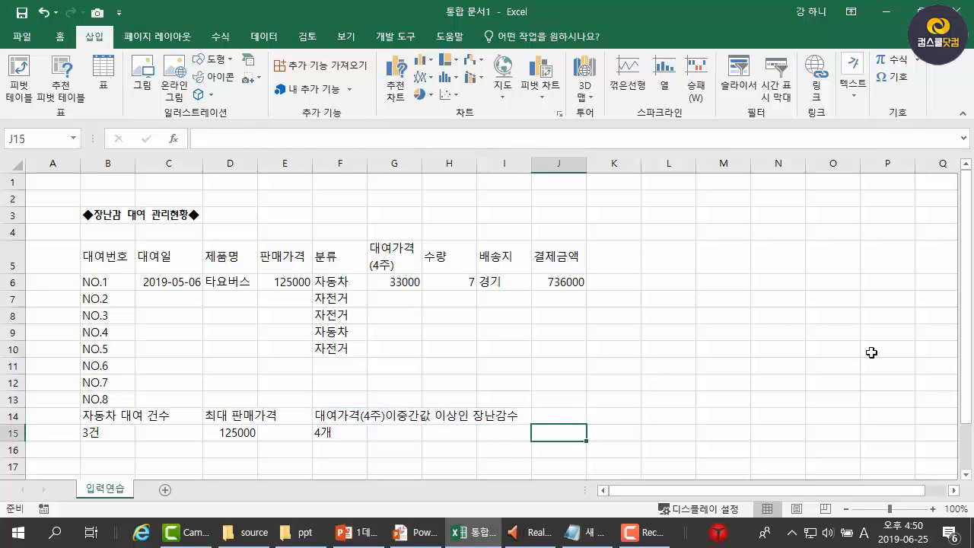